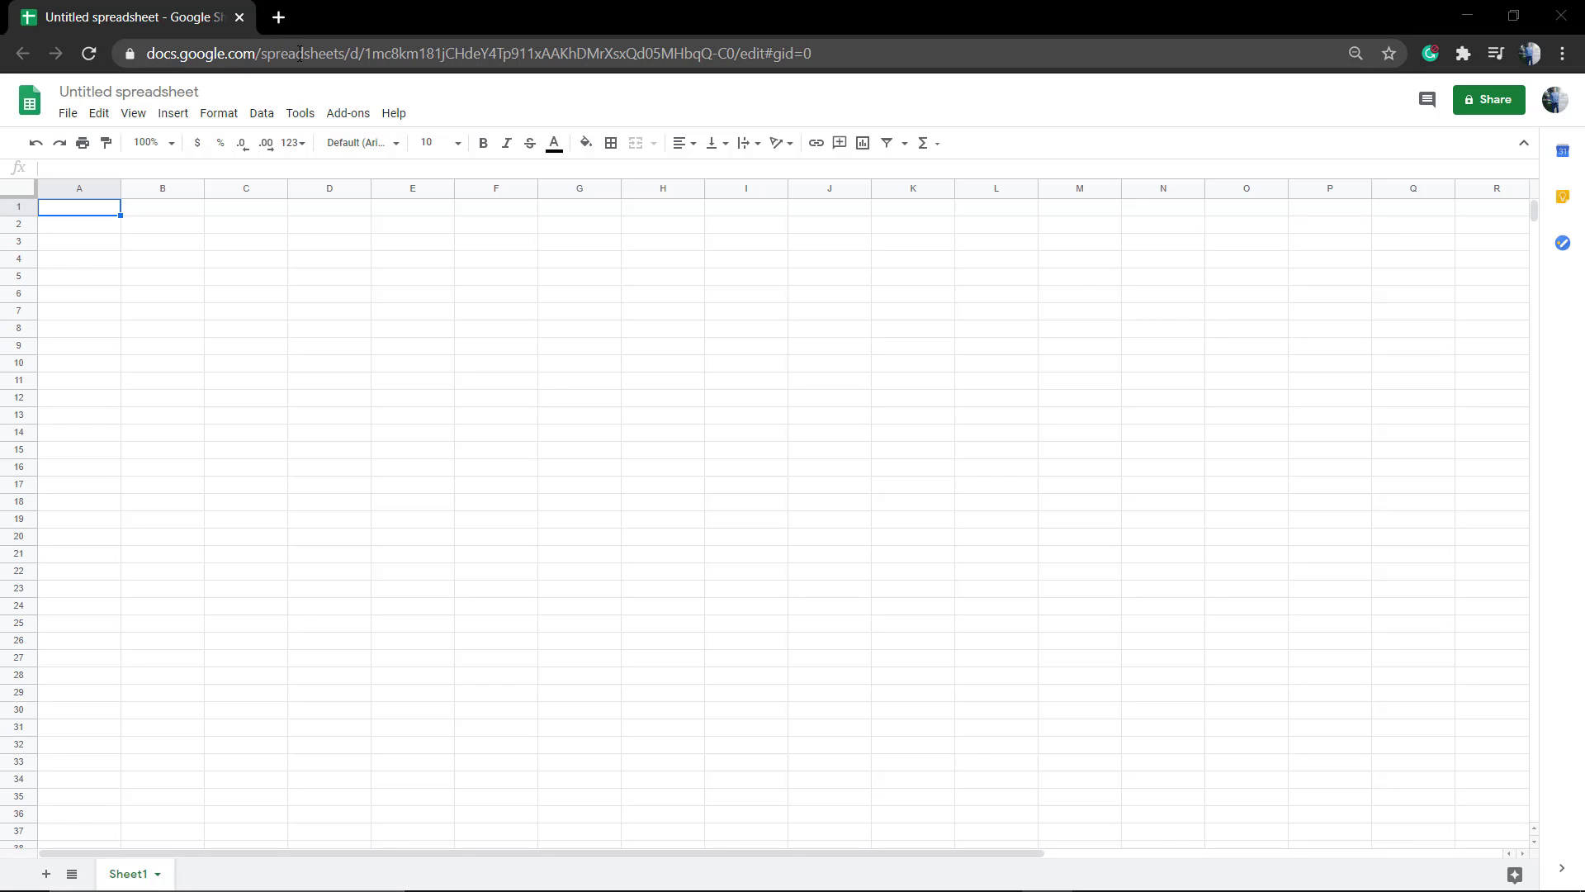
Inspect the spreadsheet's web address, then return to the sheet grid
left_click(299, 54)
double_click(313, 53)
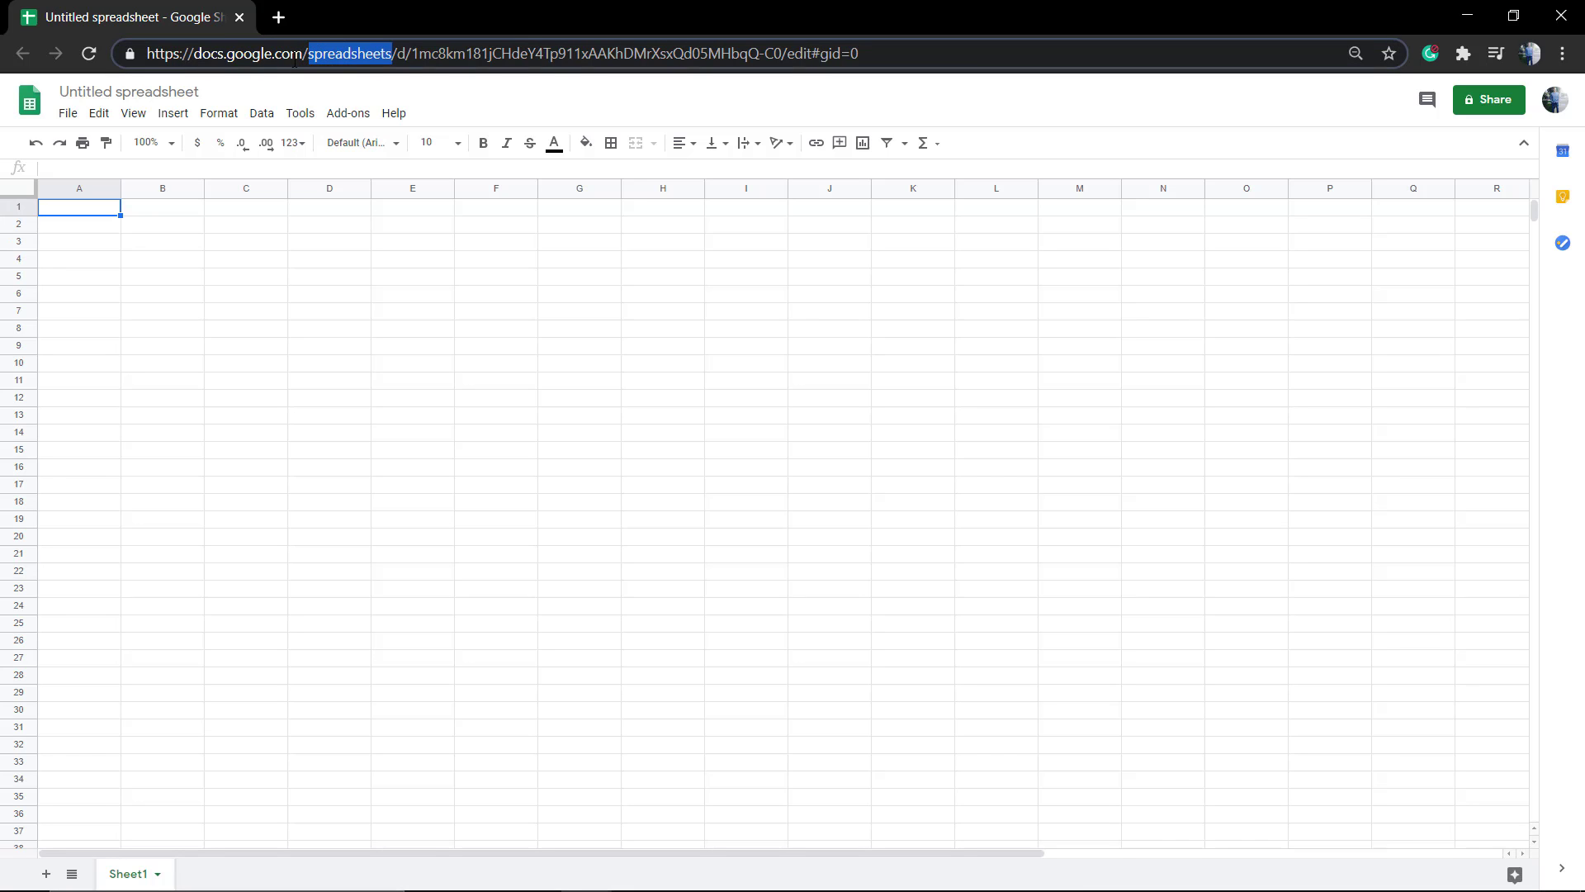
left_click(323, 53)
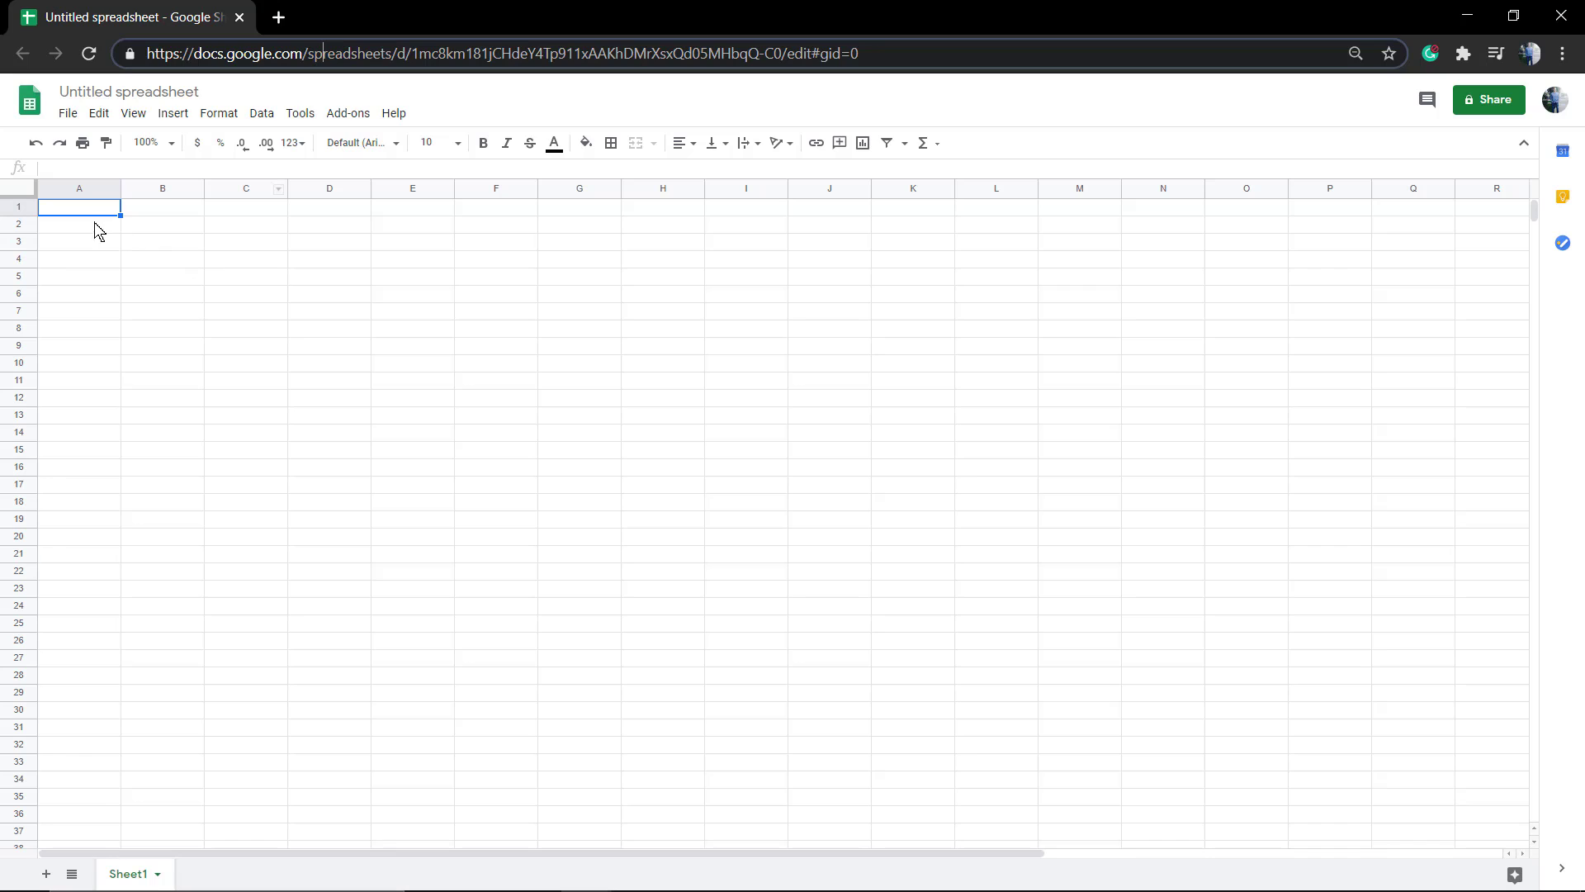
left_click(102, 247)
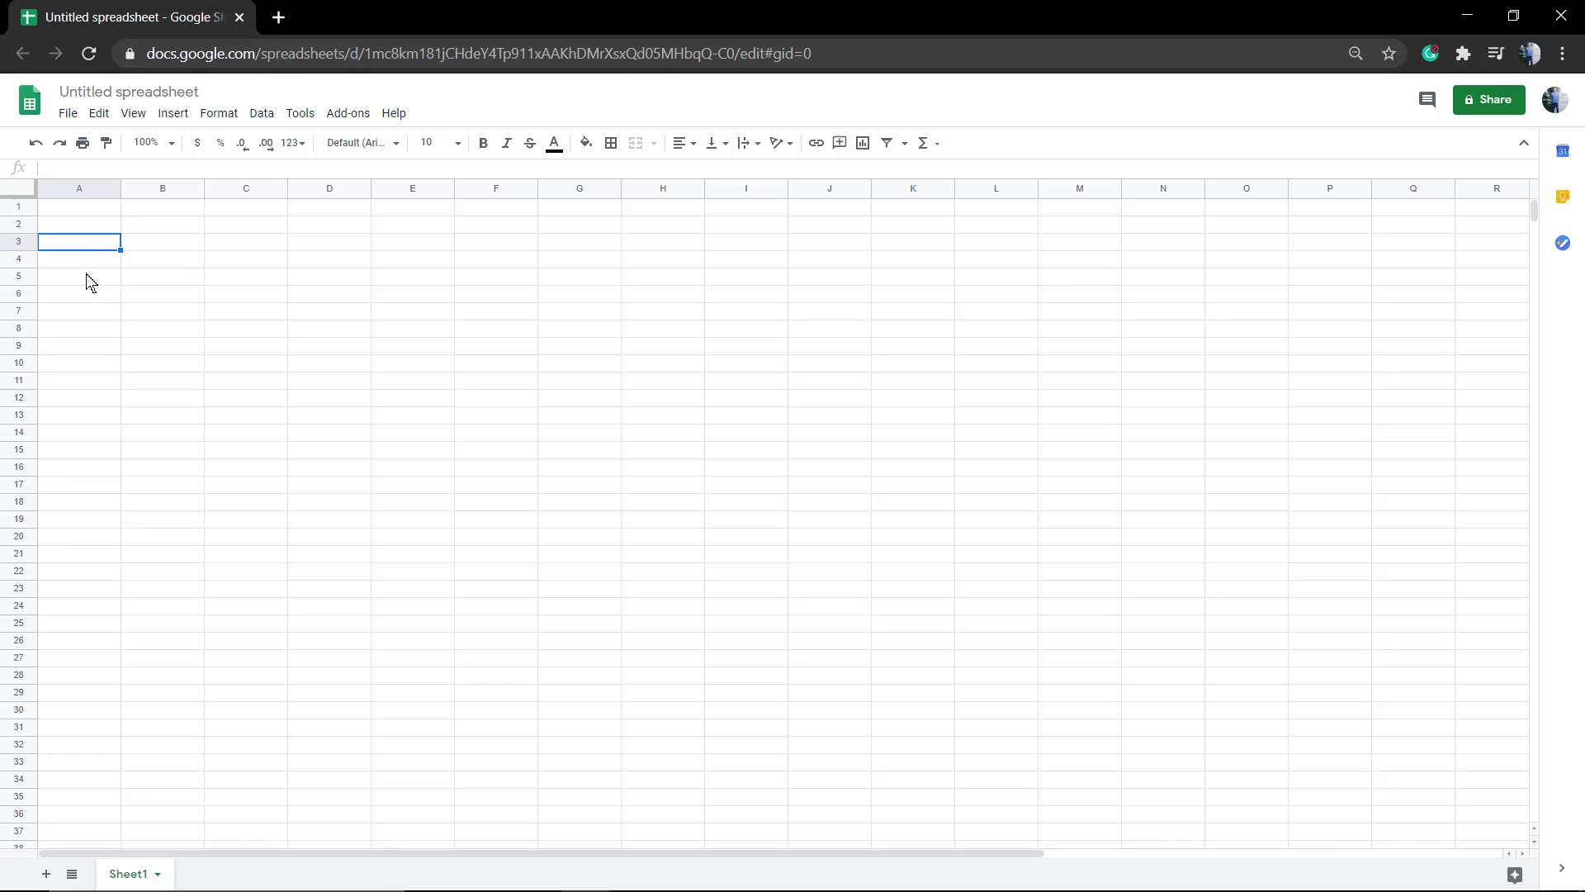
Enter 134, 3456 and 456 into cells B4 to B6
left_click(163, 264)
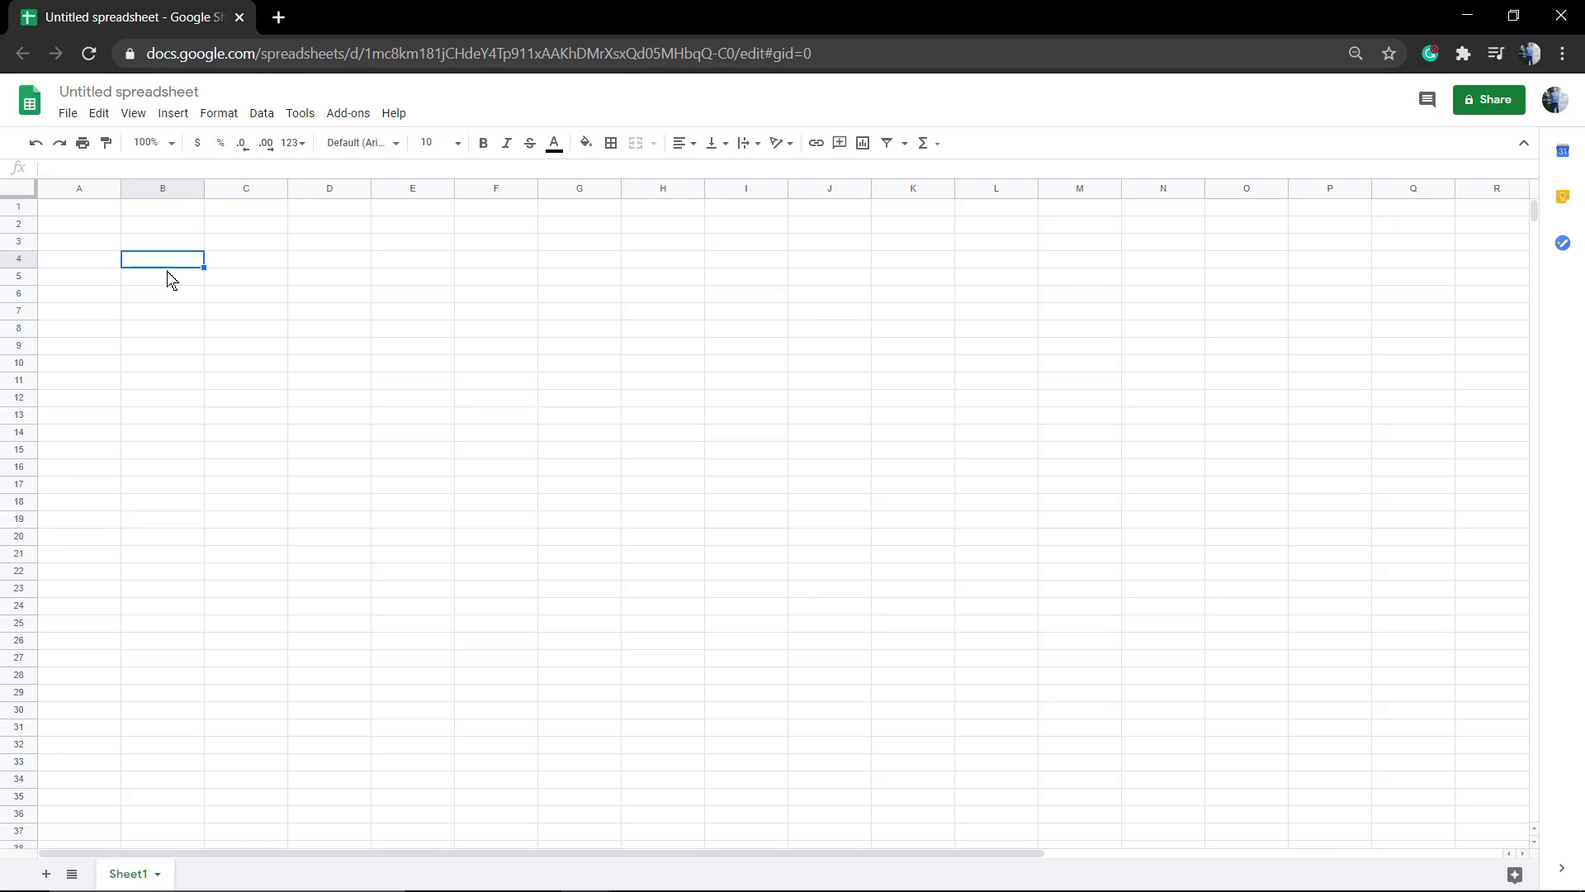
type("134")
key("Return")
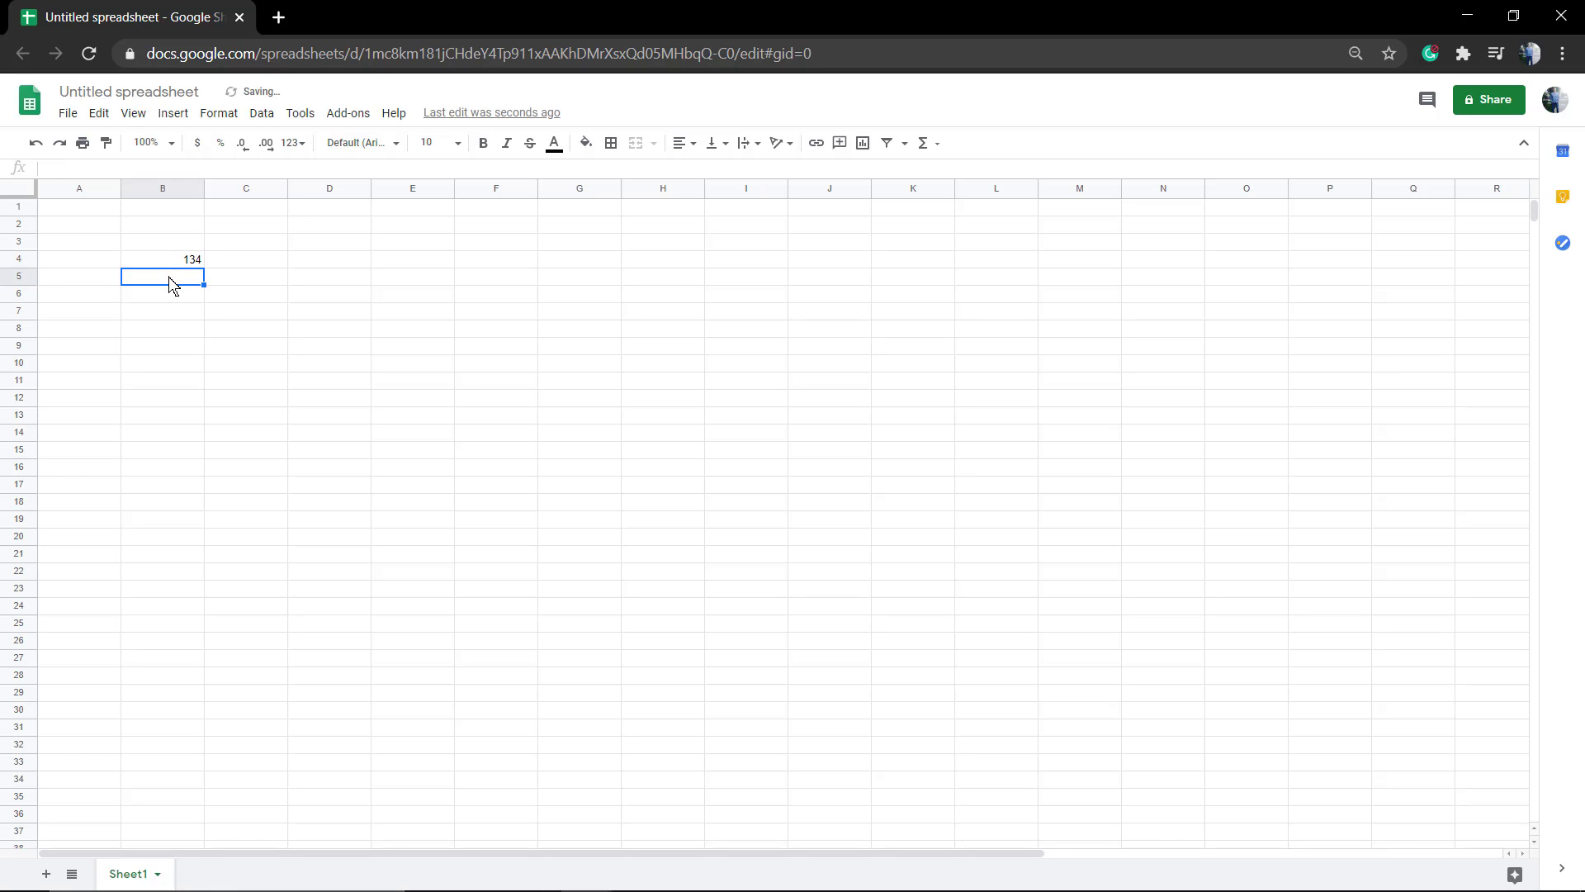
type("3456")
key("Return")
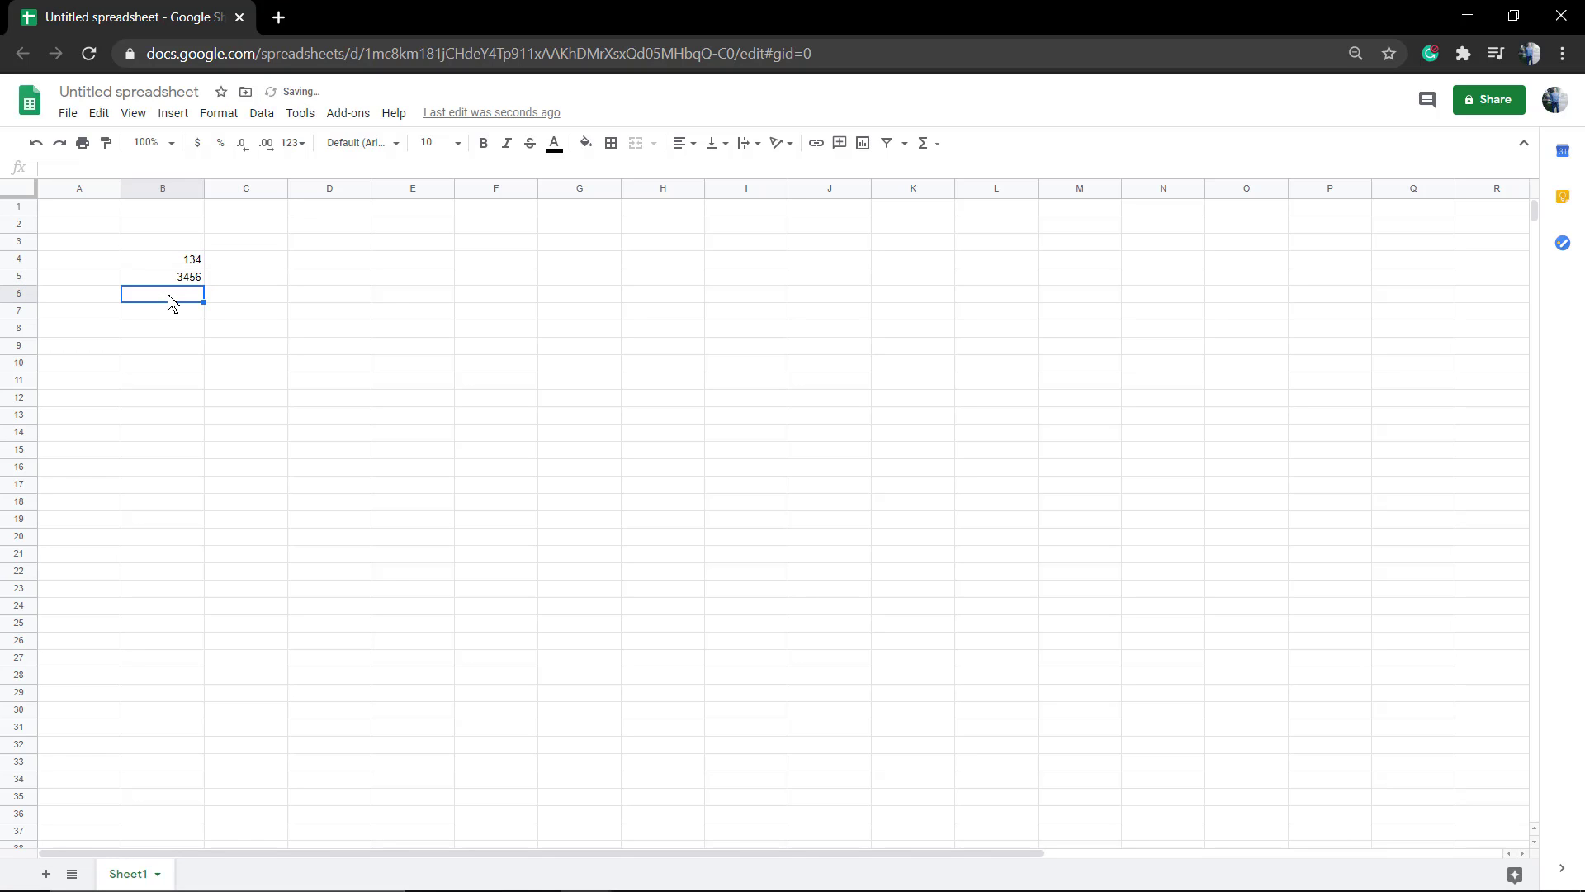
type("45")
type("6")
key("Return")
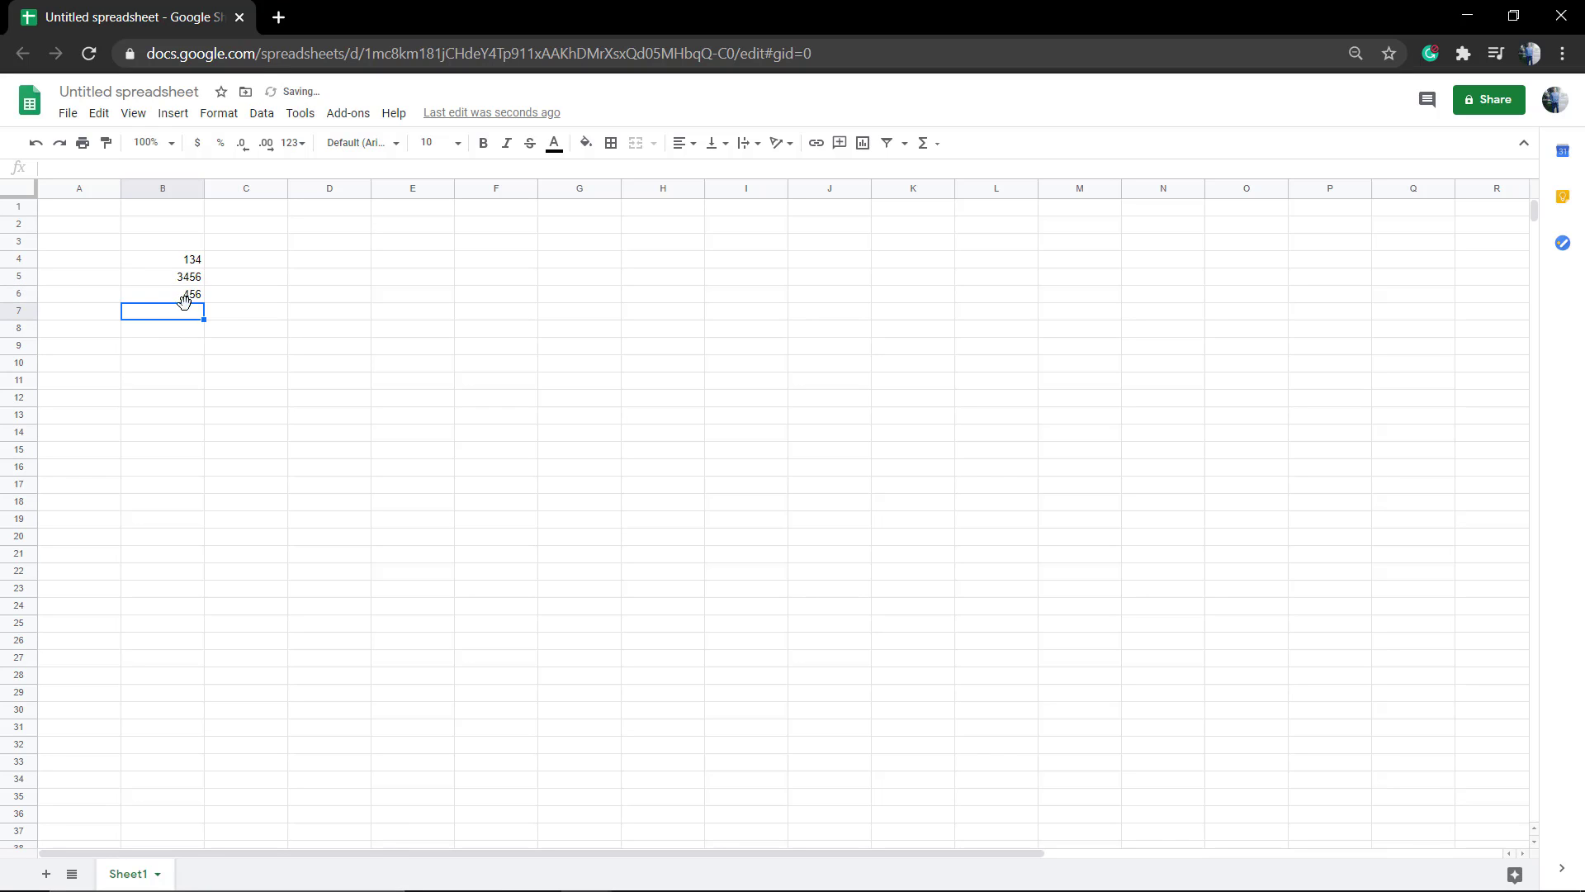
Correct B5 from 3456 to 356 and enter 222 in B7
left_click(183, 297)
double_click(175, 277)
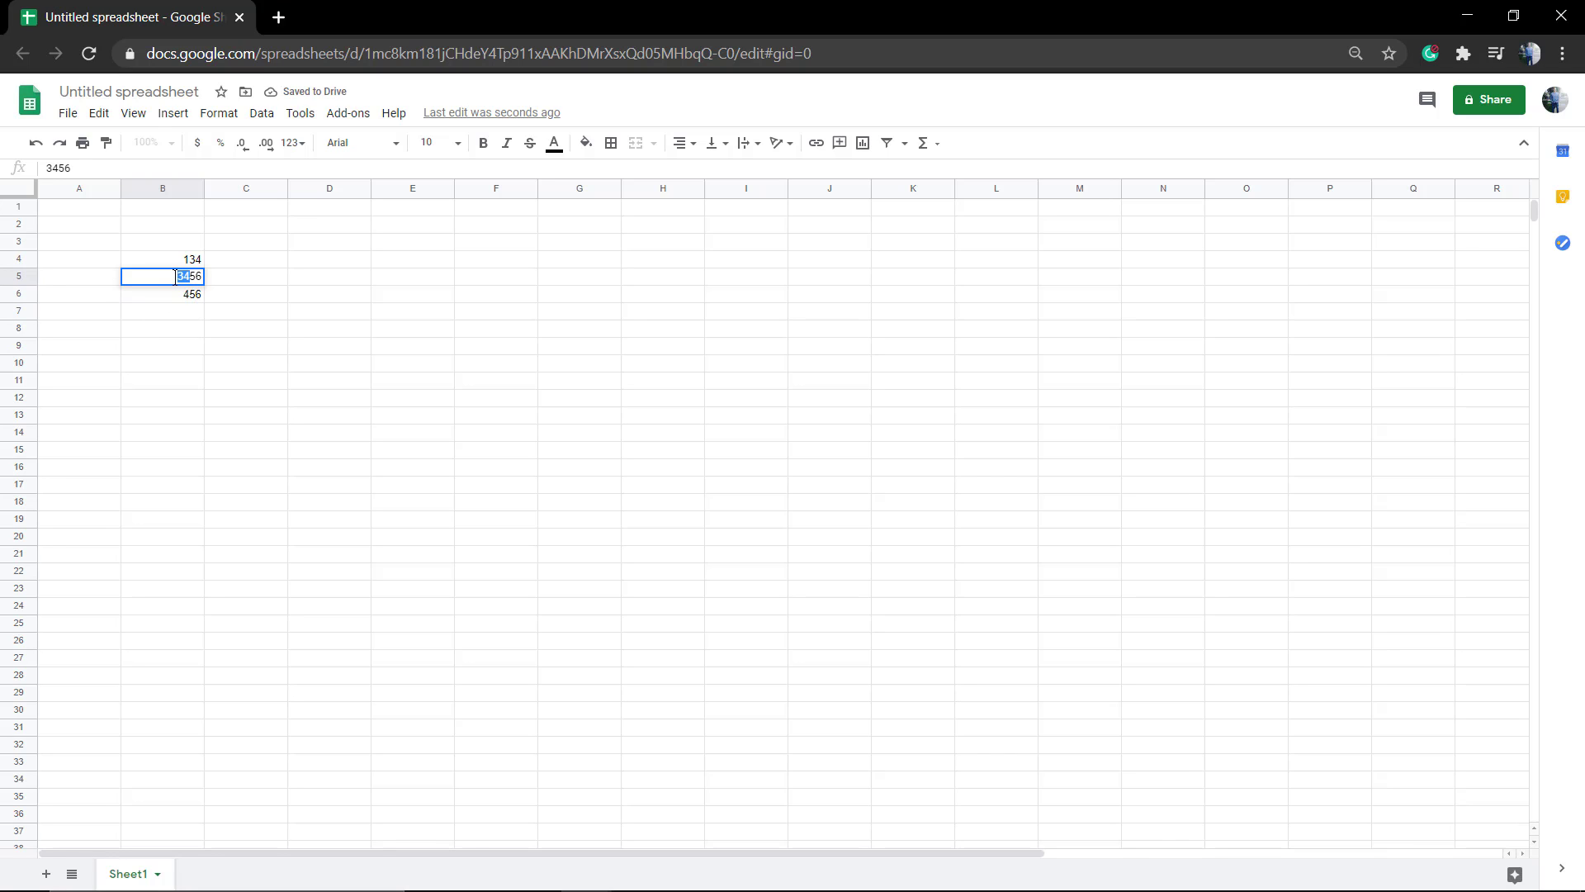
type("356")
double_click(185, 310)
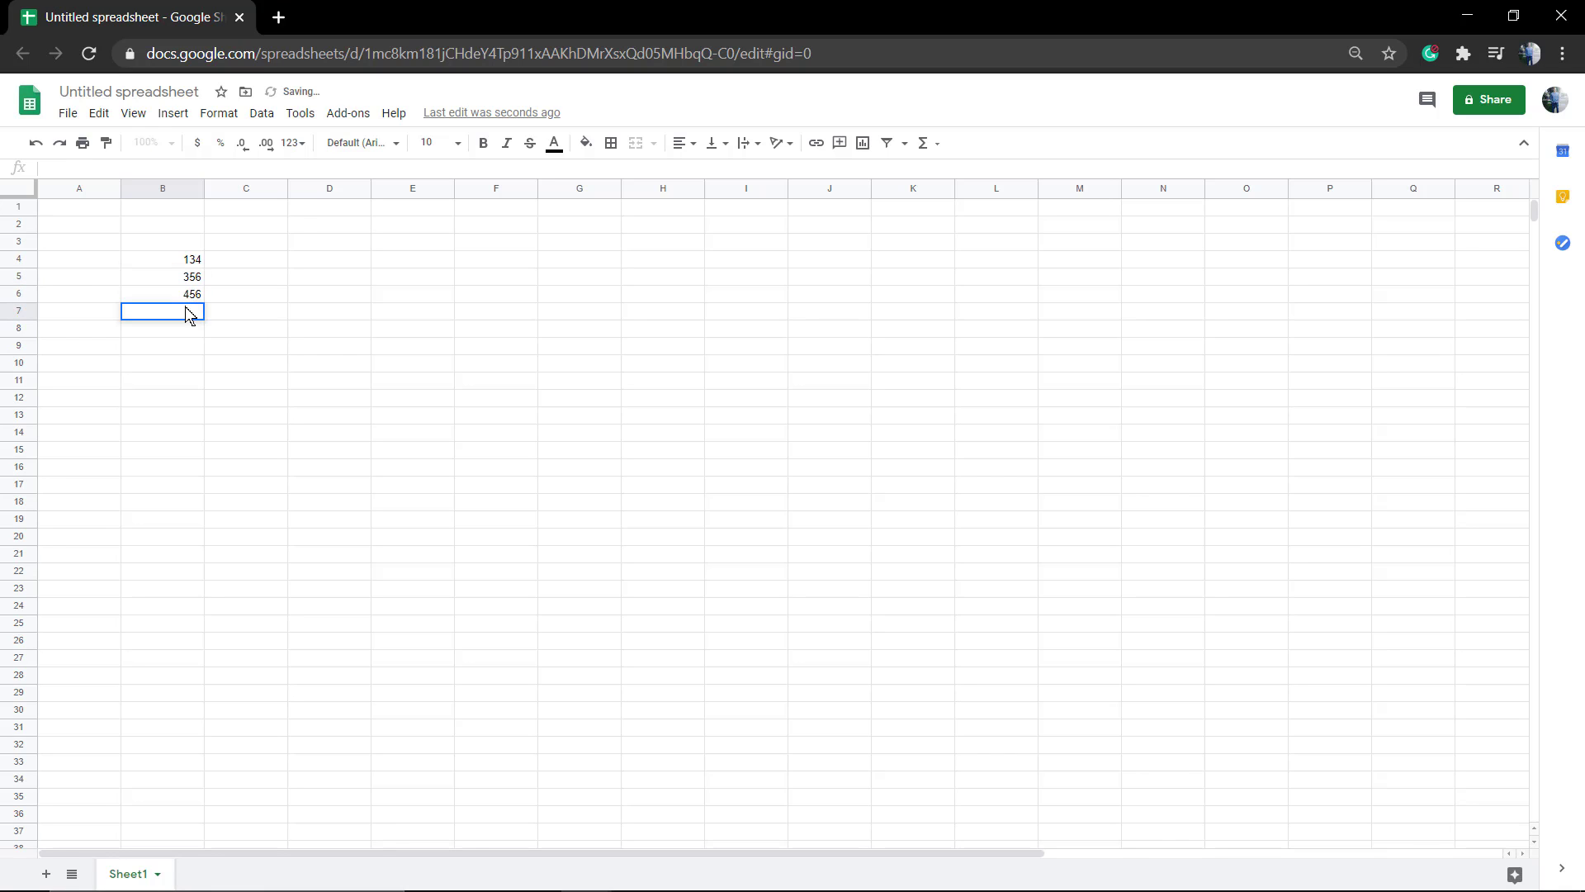
type("1")
key("BackSpace")
type("222")
left_click(226, 369)
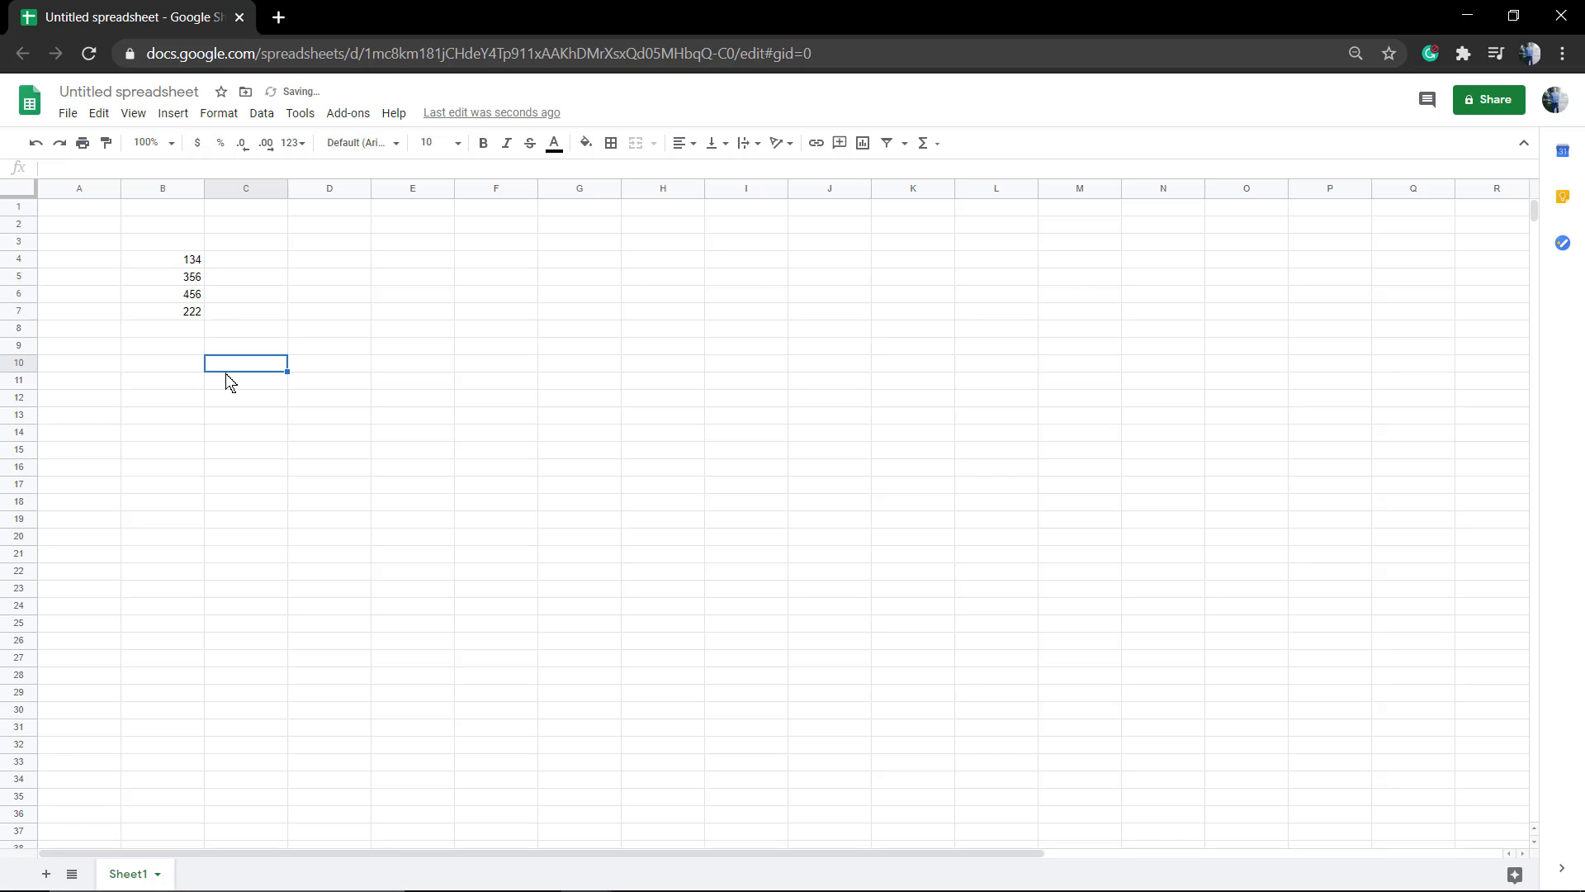
left_click(150, 265)
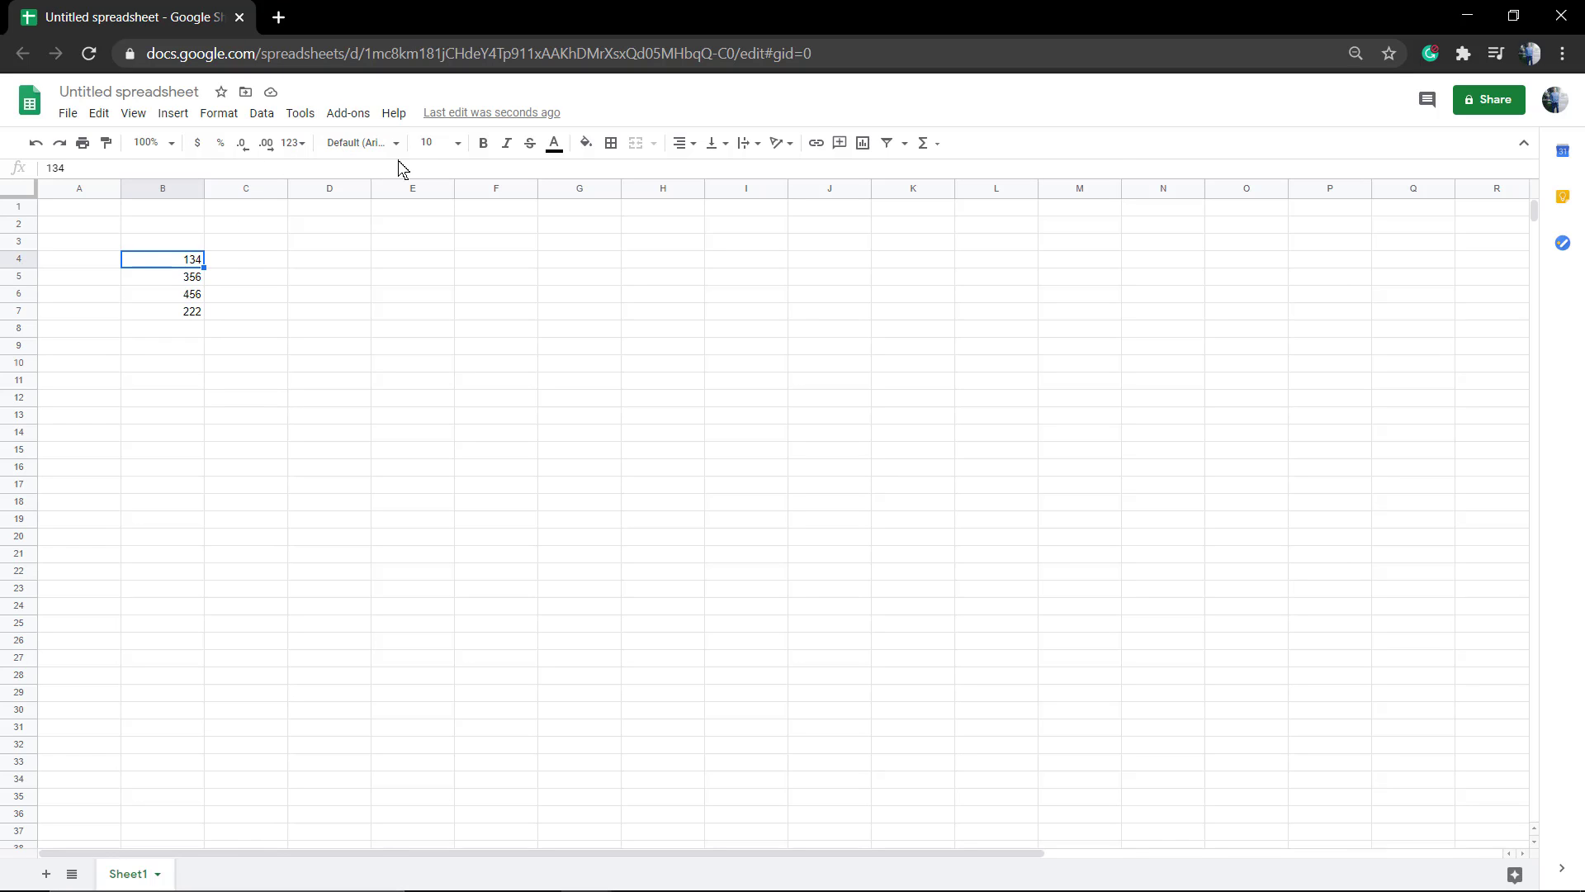
Make 134 in B4 red and 356 in B5 green
left_click(554, 146)
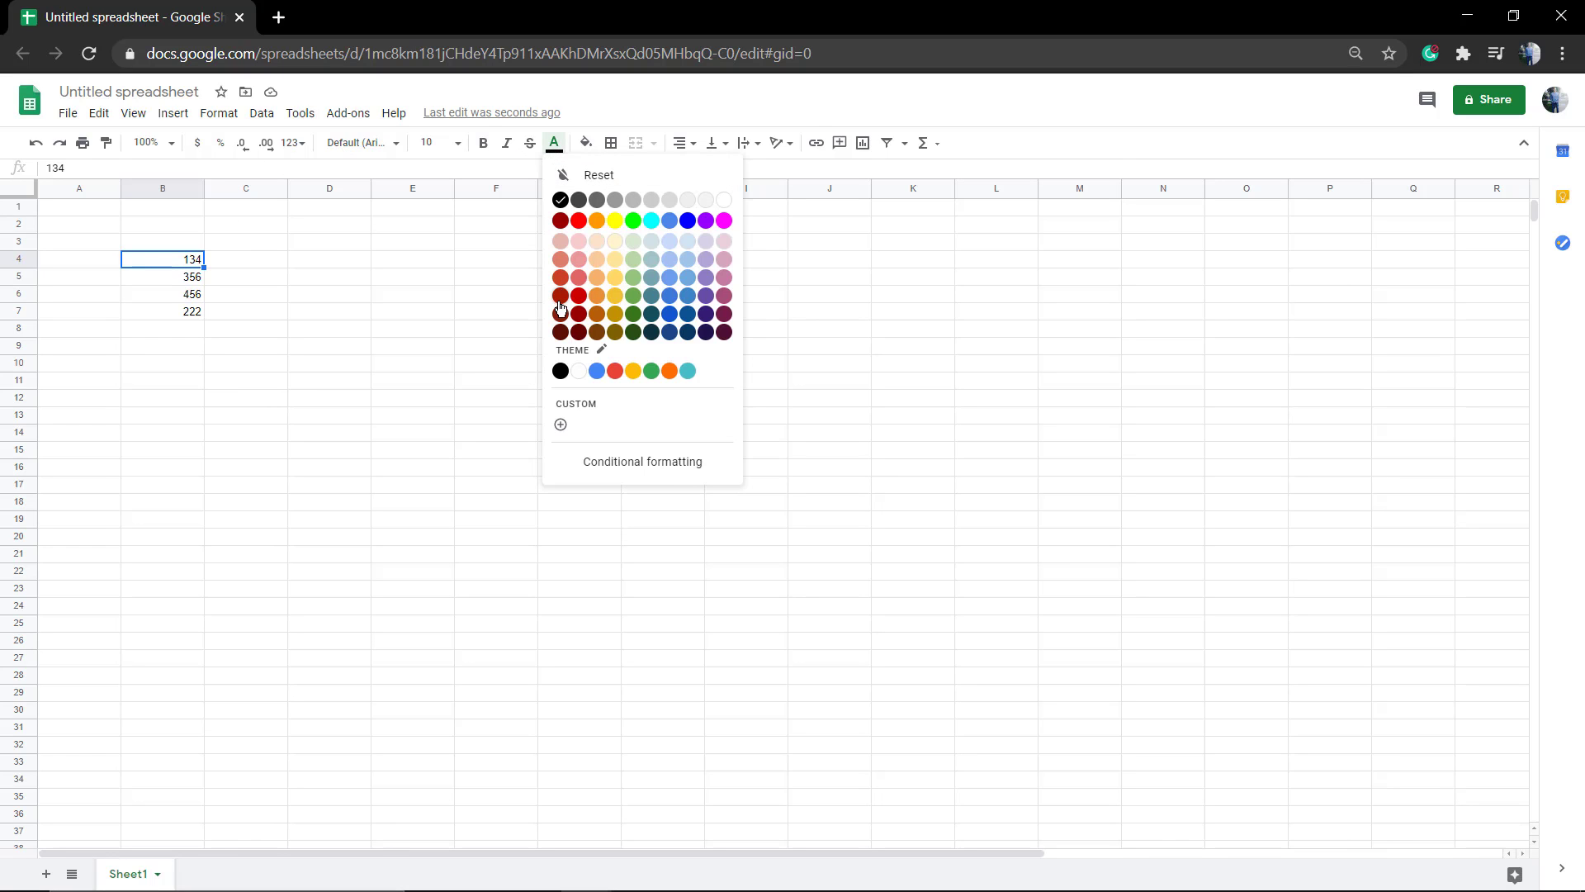
left_click(578, 221)
left_click(245, 285)
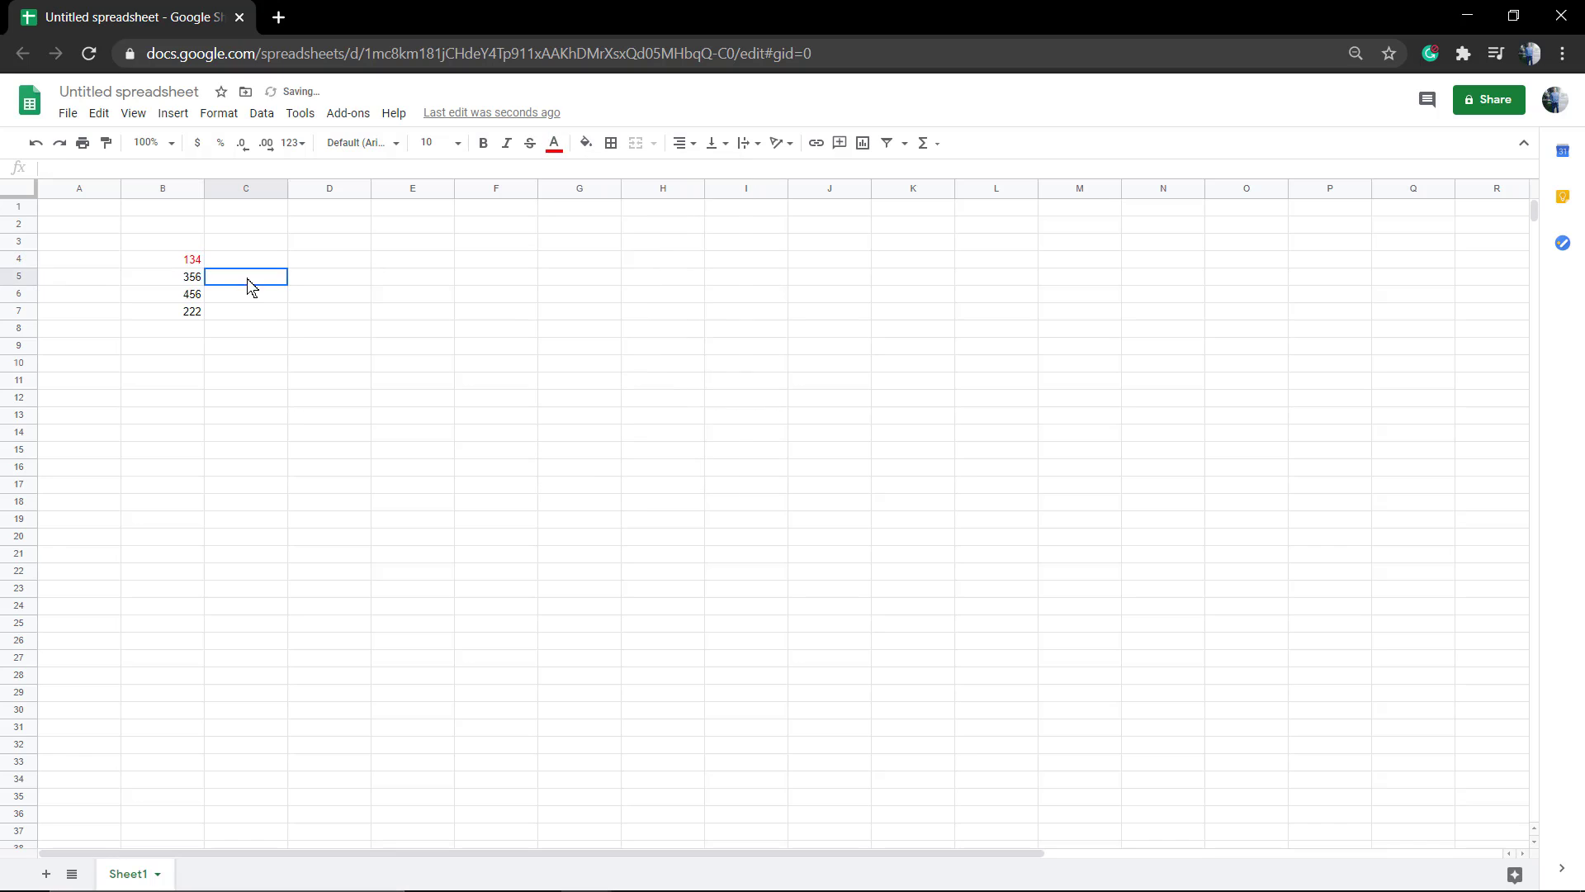
left_click(191, 279)
left_click(554, 144)
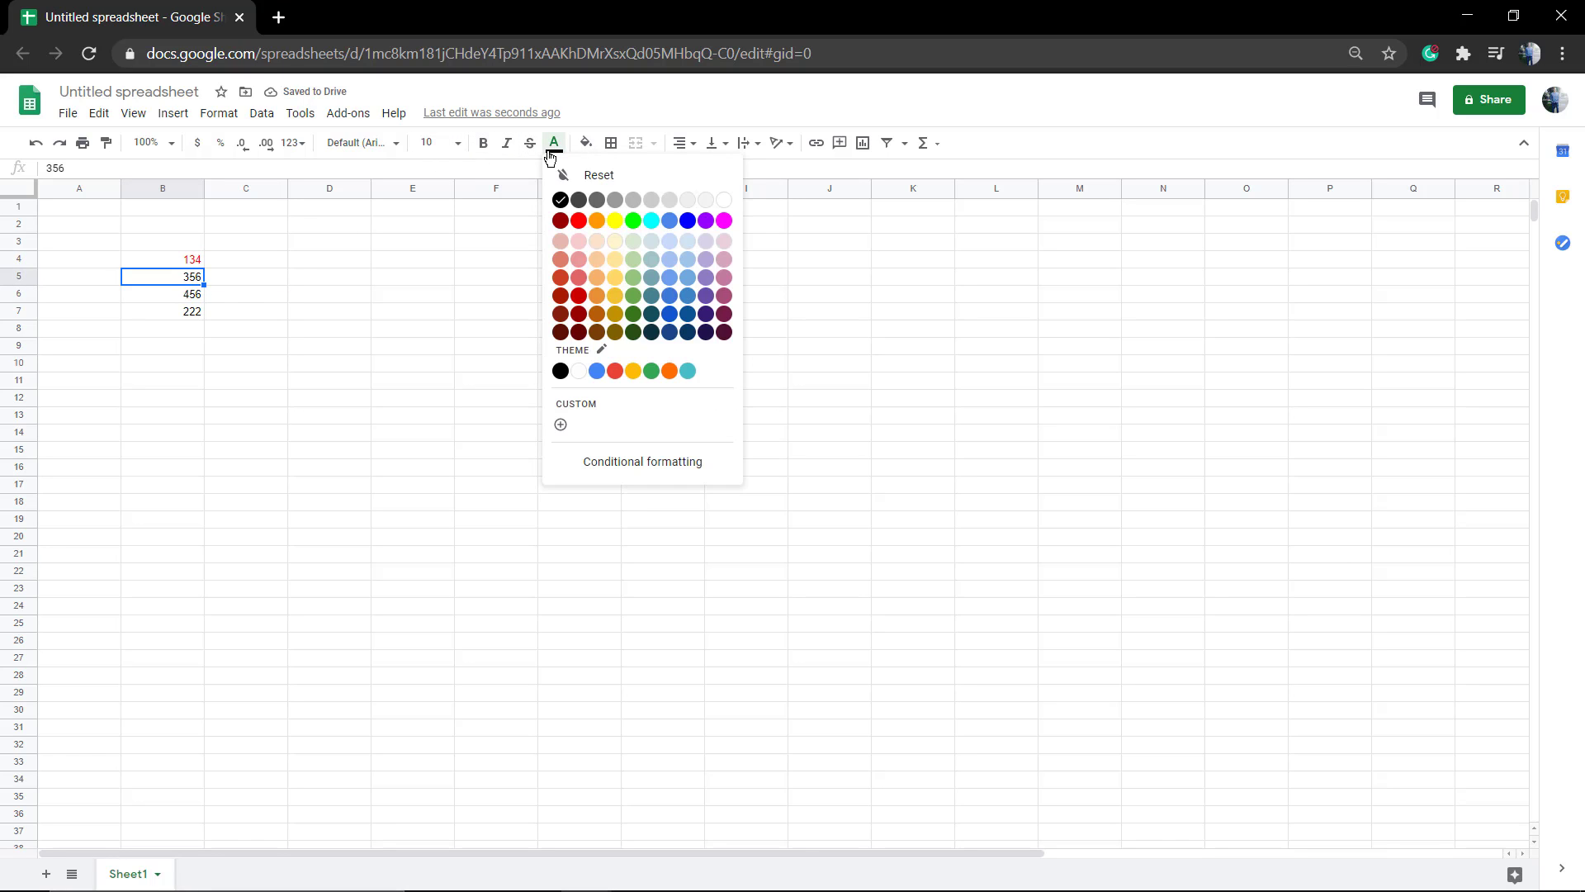
left_click(632, 221)
Make 456 in B6 blue and 222 in B7 purple
left_click(178, 298)
left_click(554, 144)
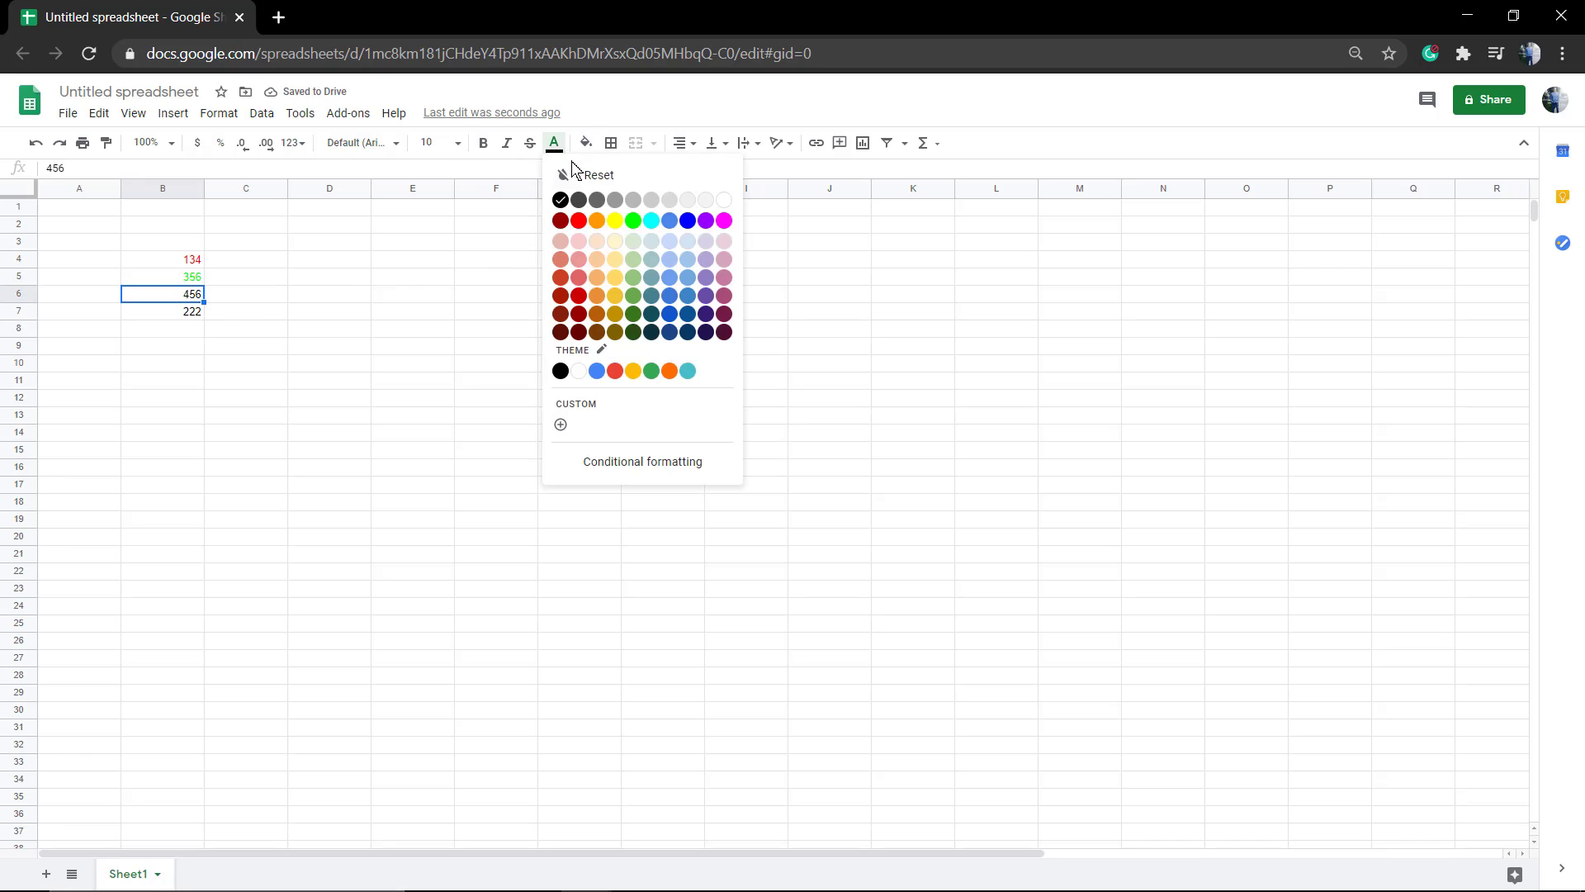
left_click(690, 222)
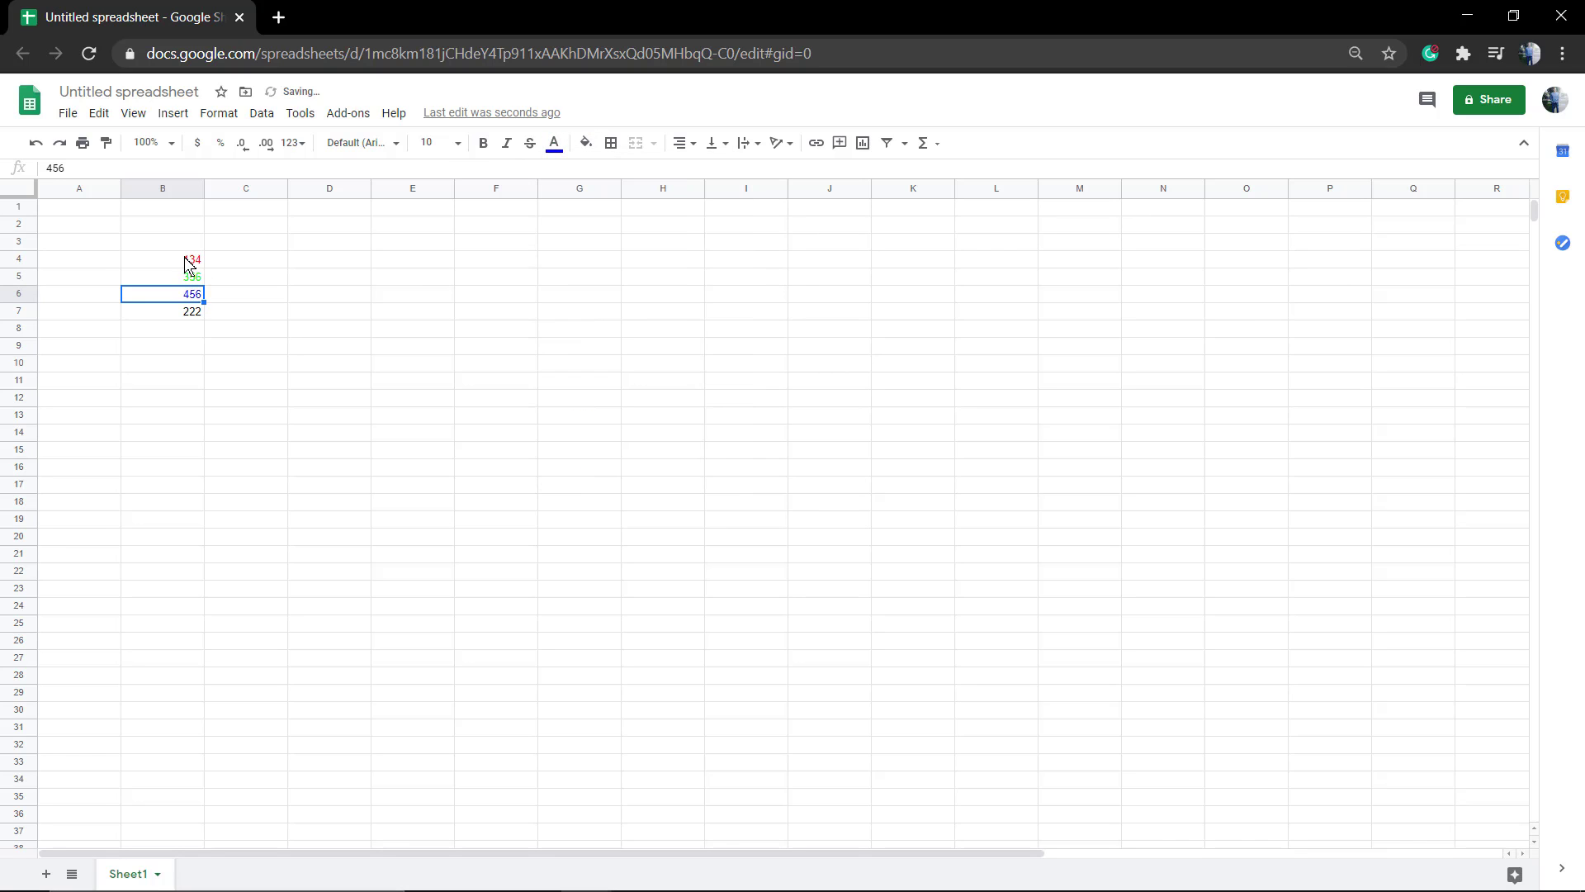
left_click(194, 313)
left_click(554, 144)
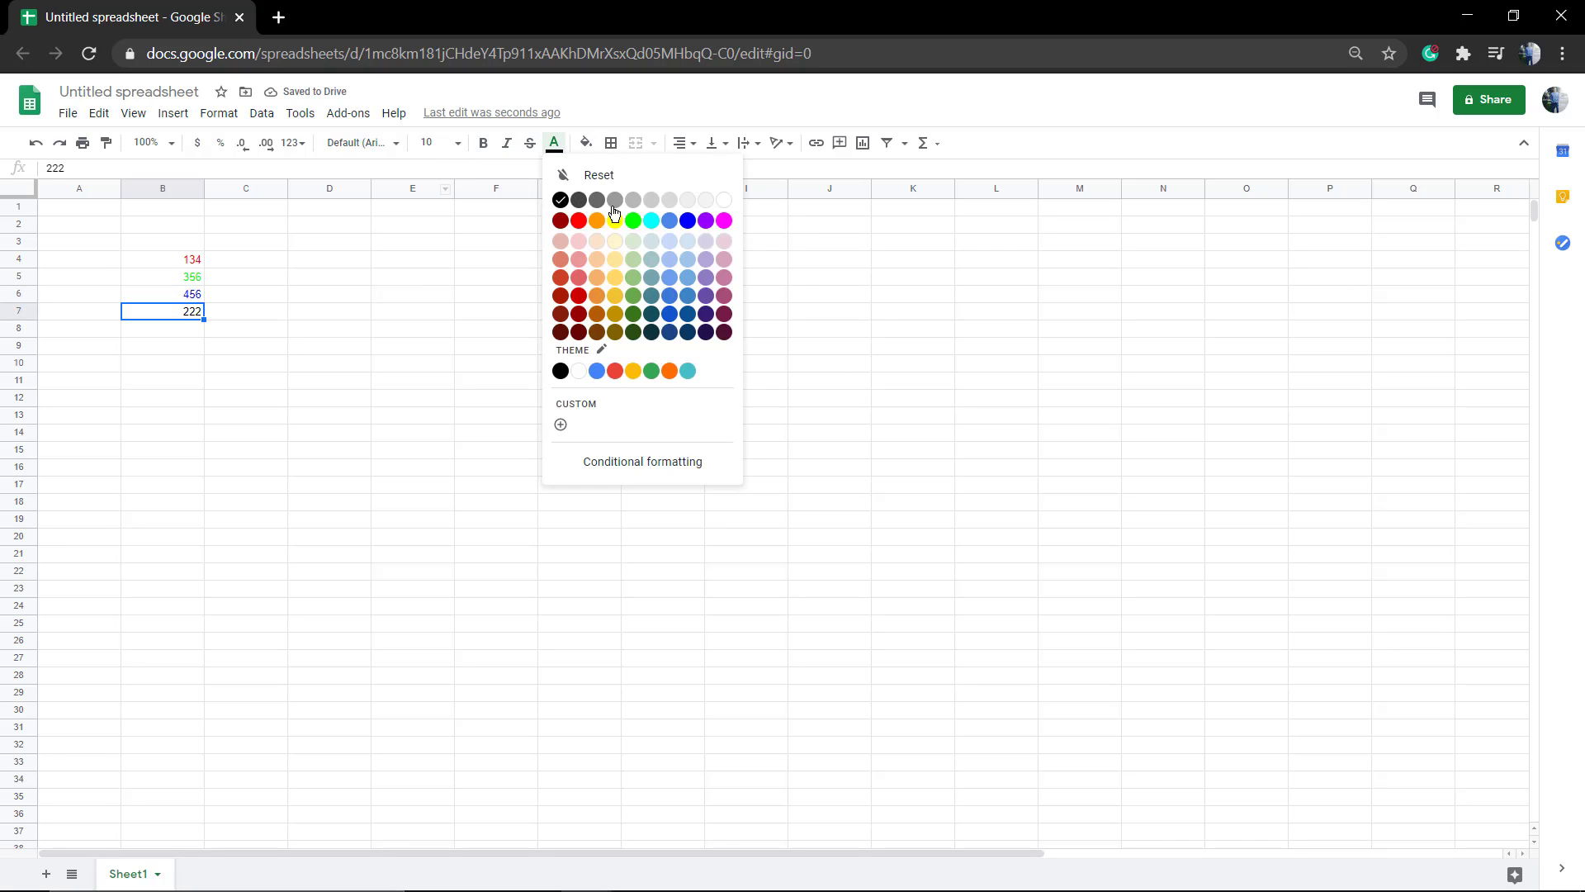
left_click(724, 223)
Review the coloured values by selecting cells around B3:B7
left_click(442, 329)
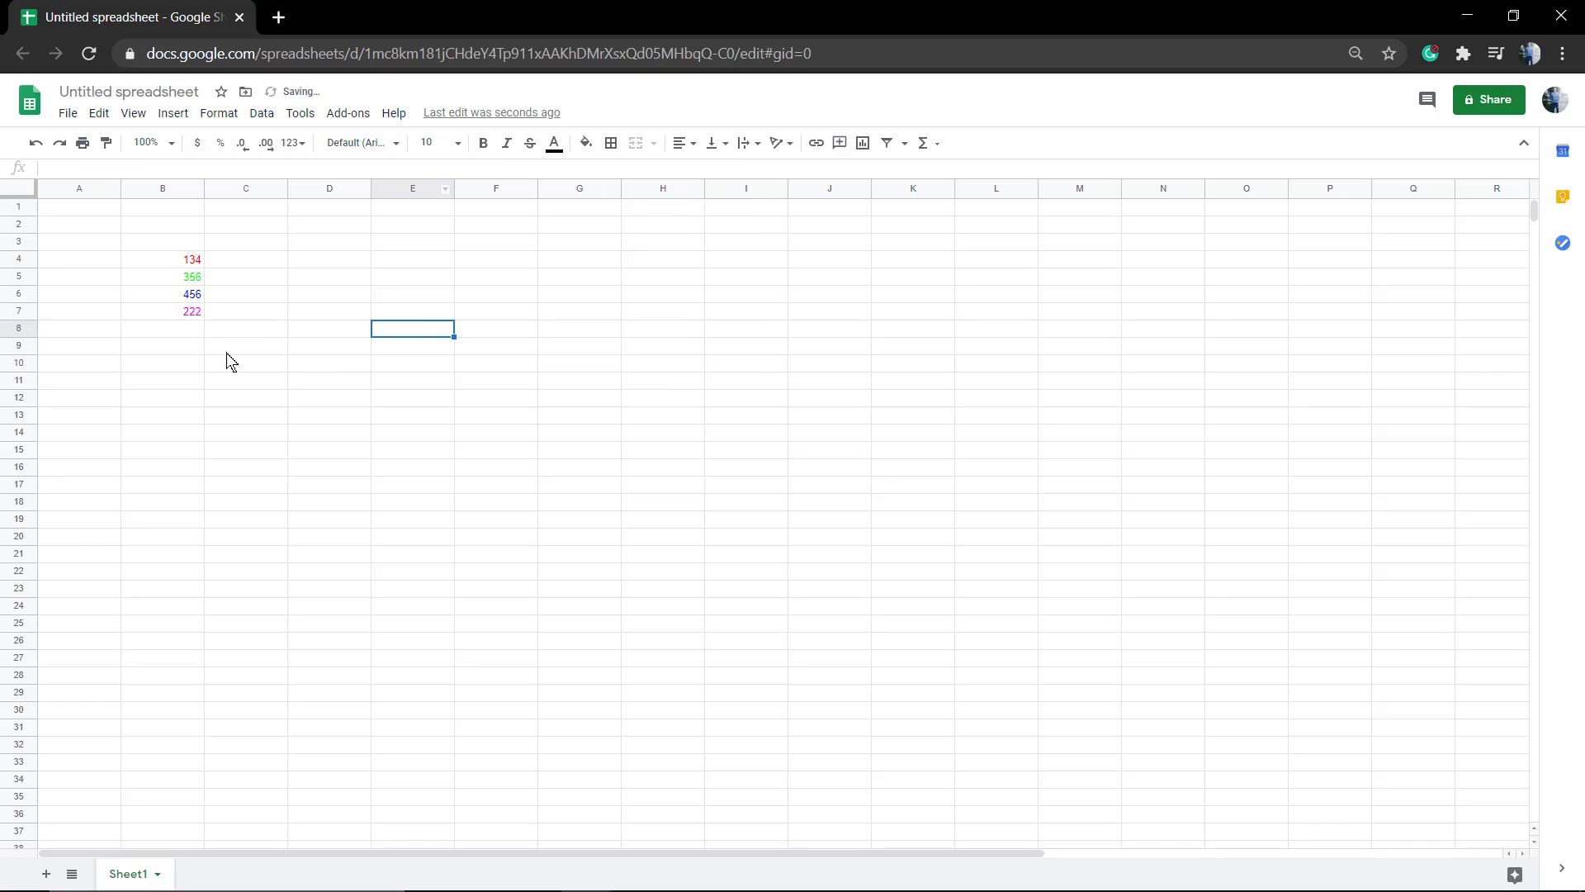
left_click_drag(170, 242, 189, 322)
left_click(184, 309)
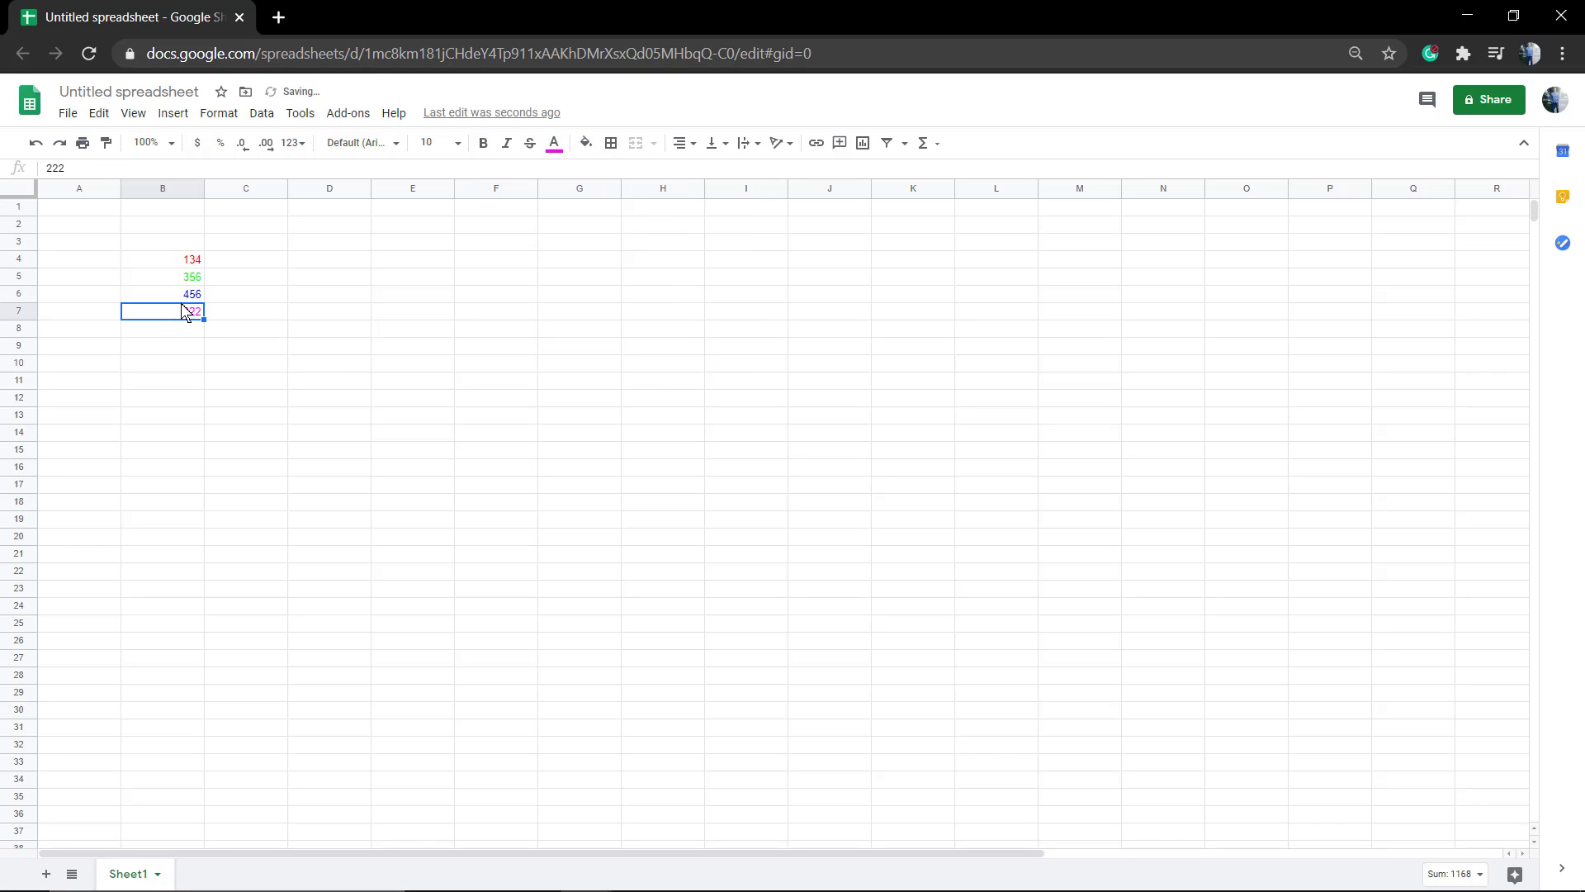
left_click(67, 264)
left_click(161, 265)
left_click(88, 265)
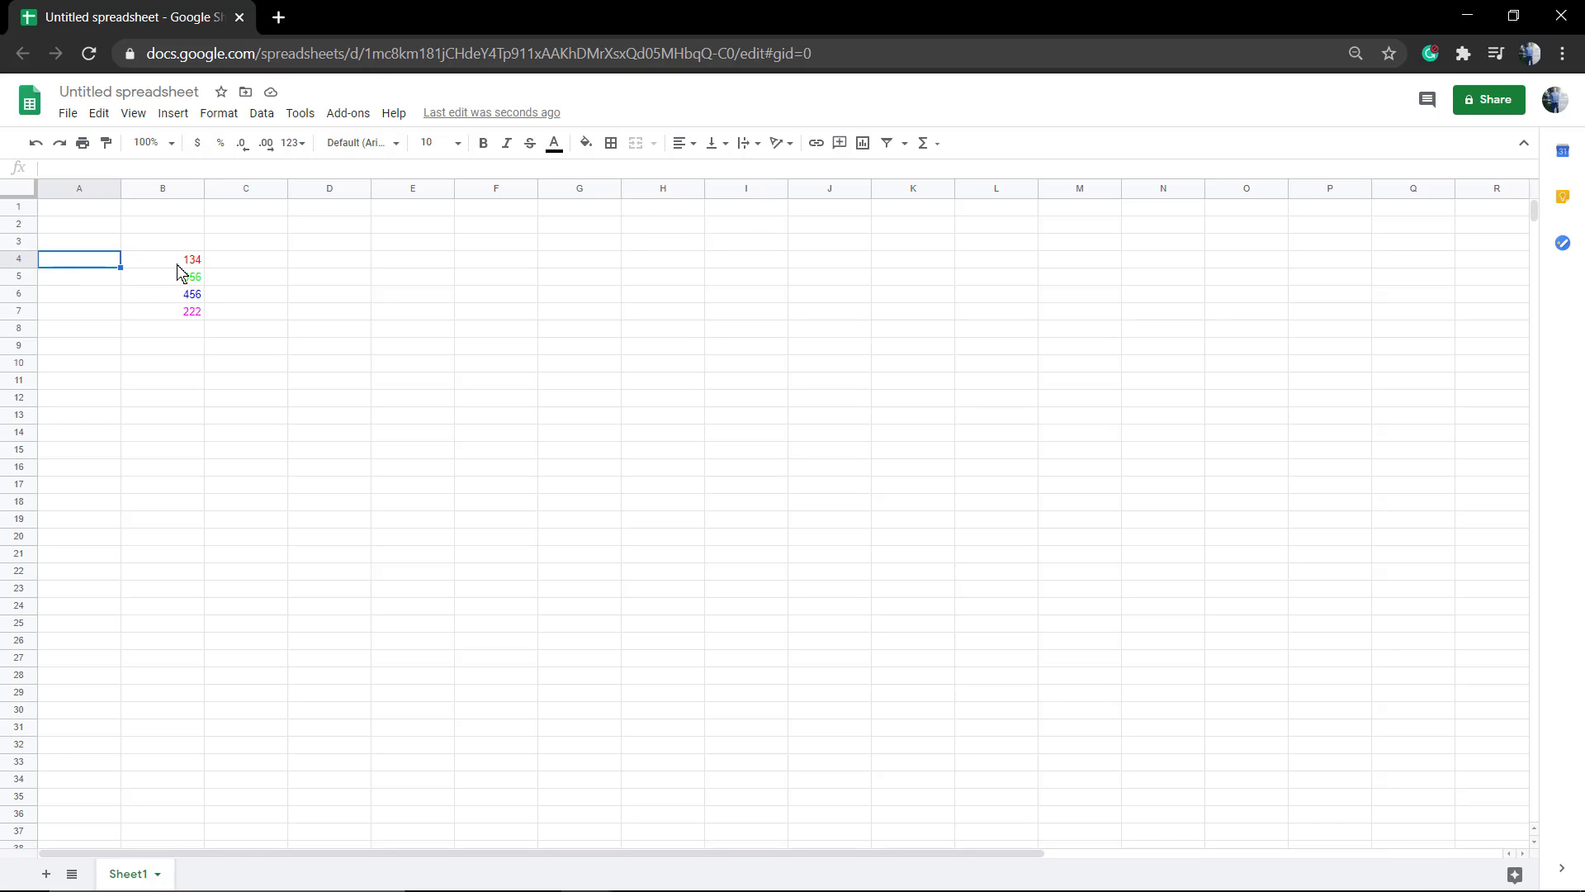
left_click(241, 265)
left_click(310, 279)
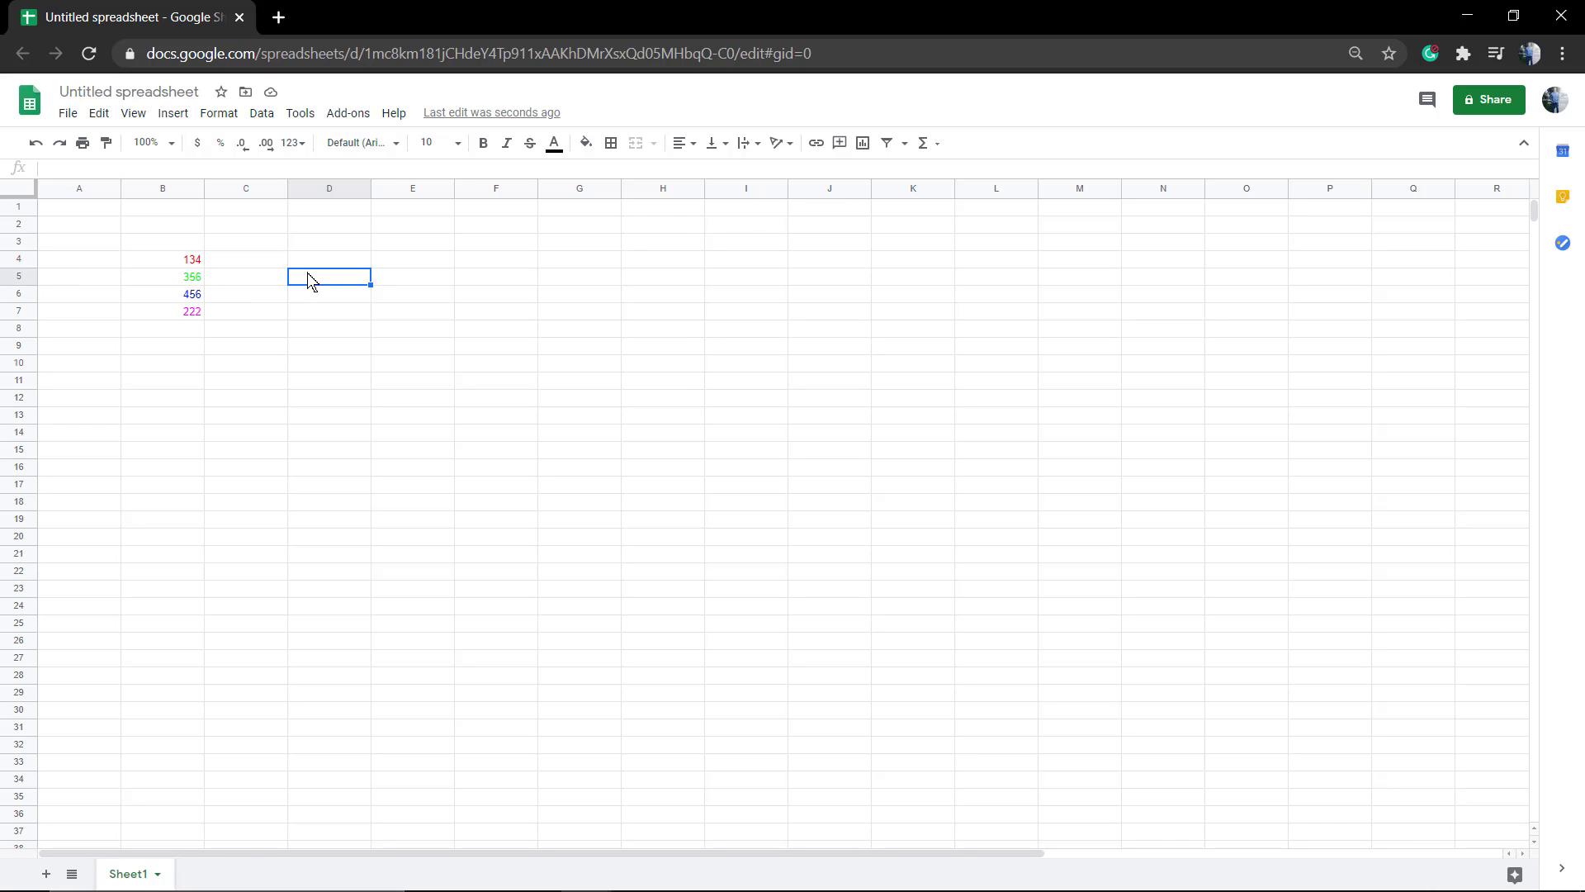
Insert a new chart and change its chart type to Pie chart
left_click(172, 113)
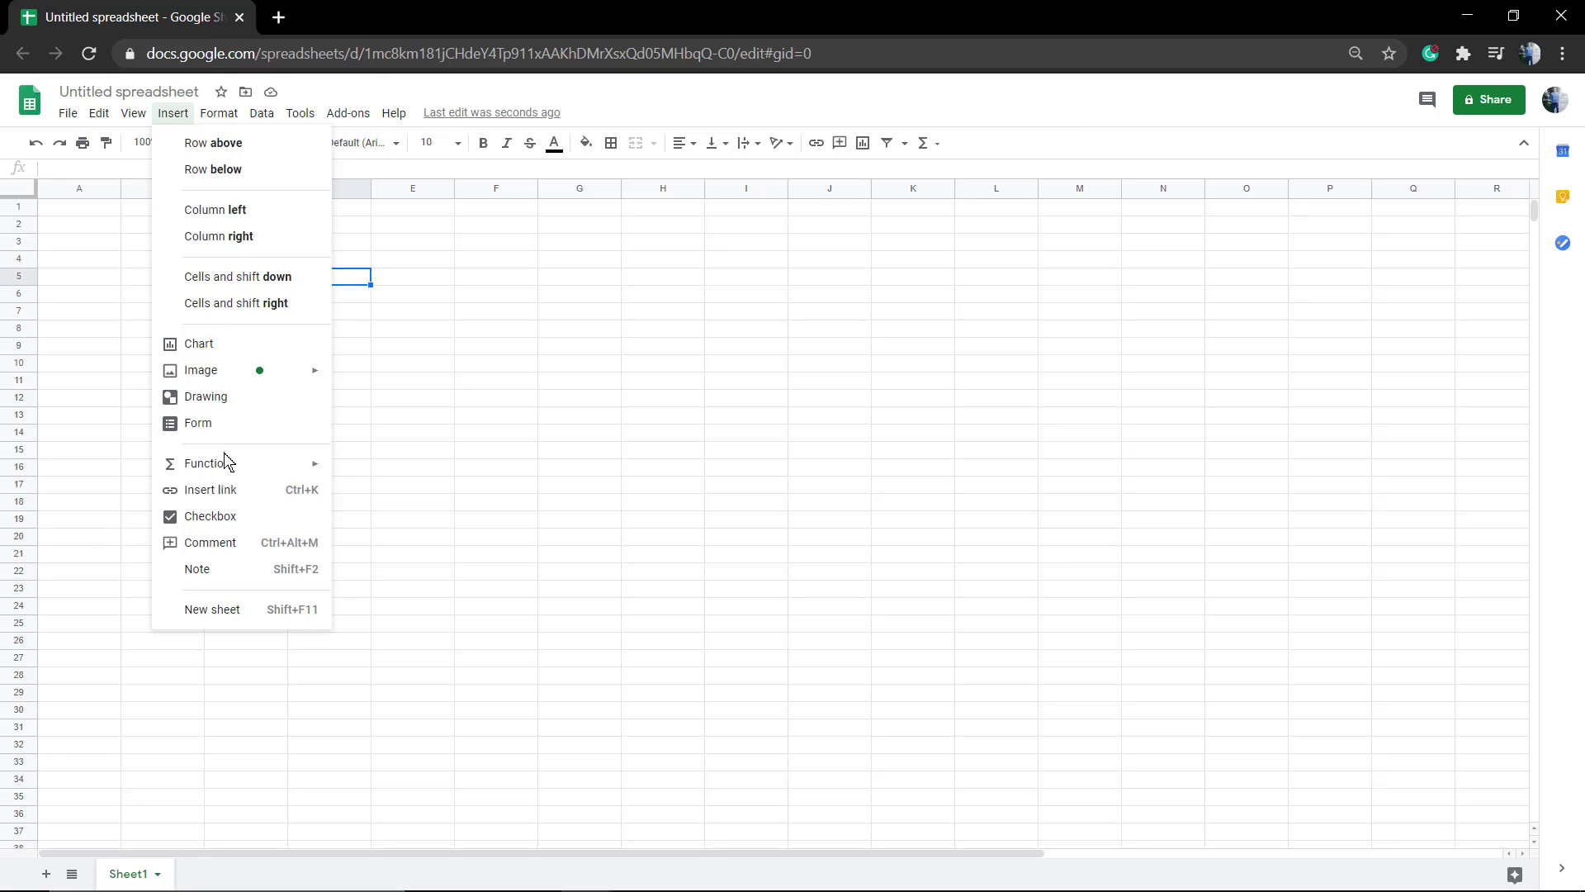
left_click(209, 355)
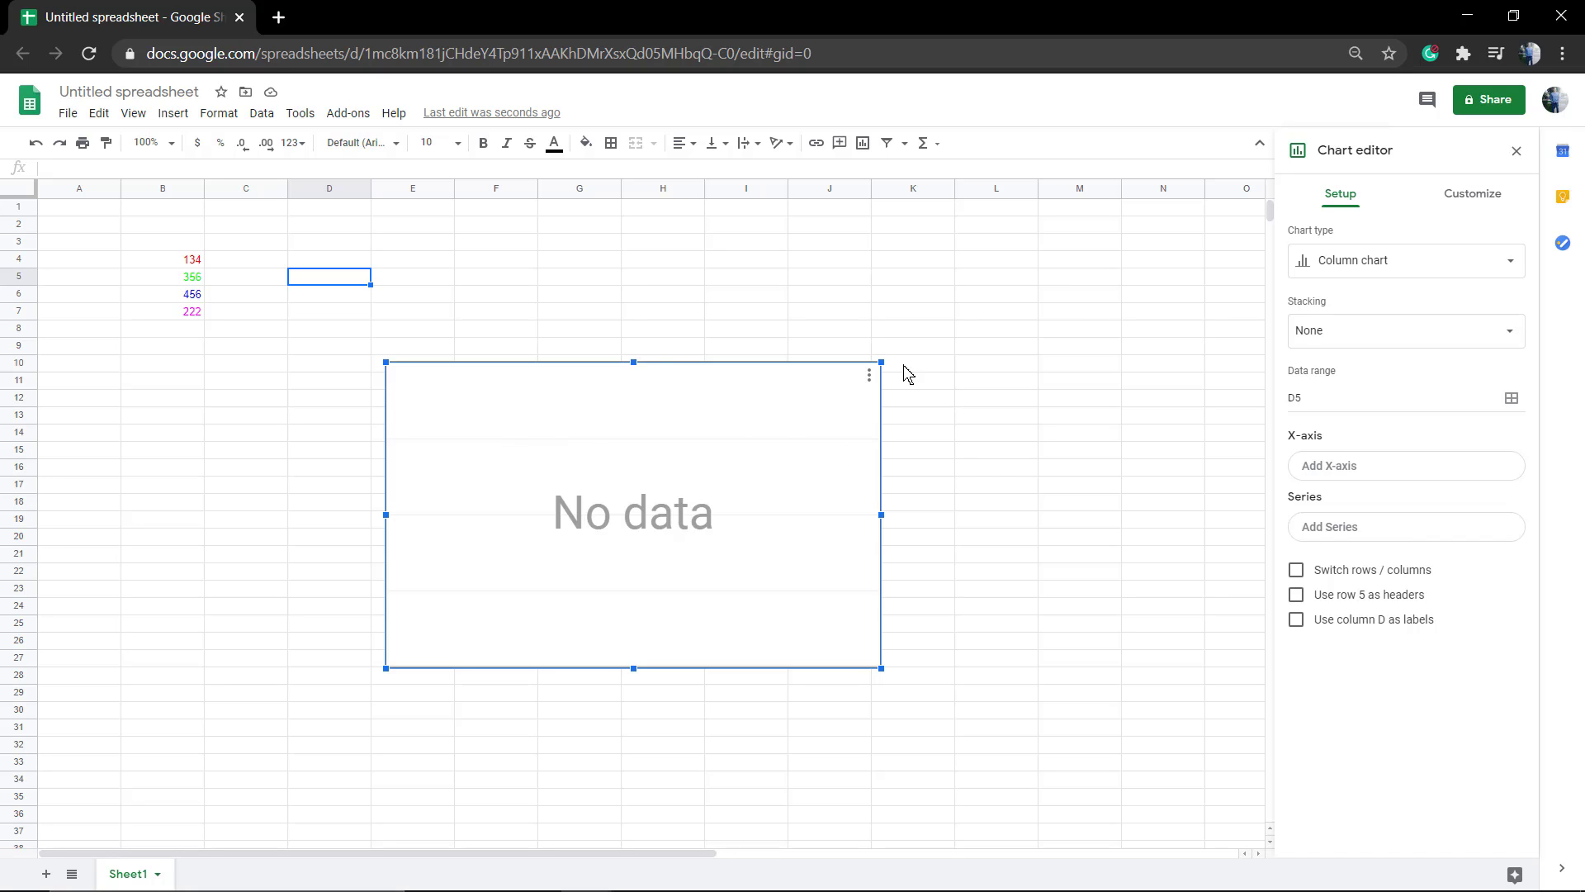
left_click(1436, 266)
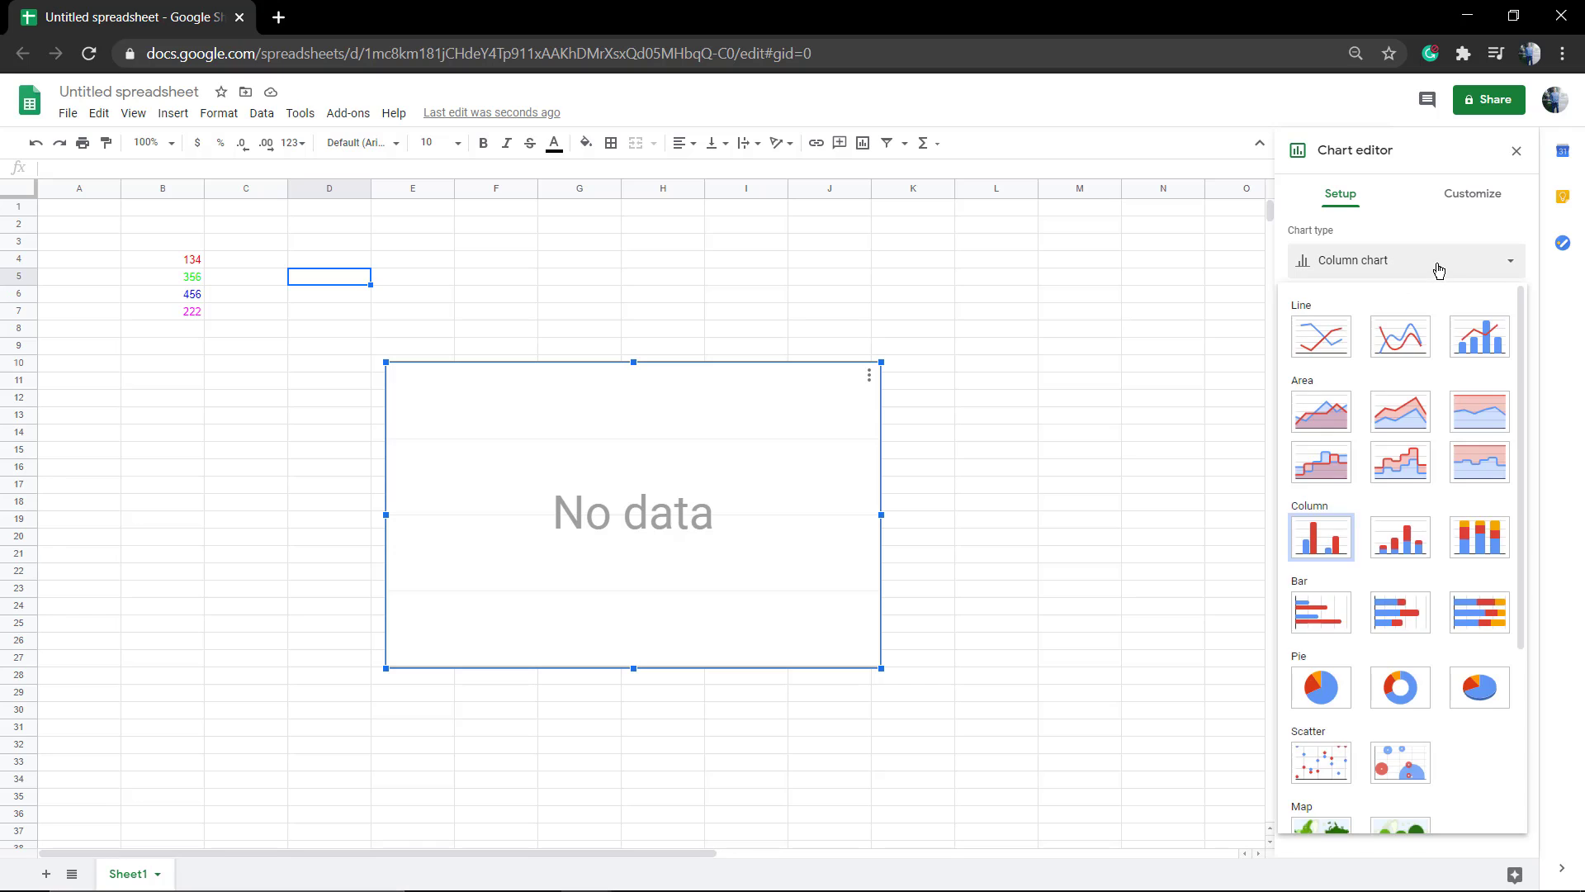
left_click(1369, 262)
left_click(1311, 694)
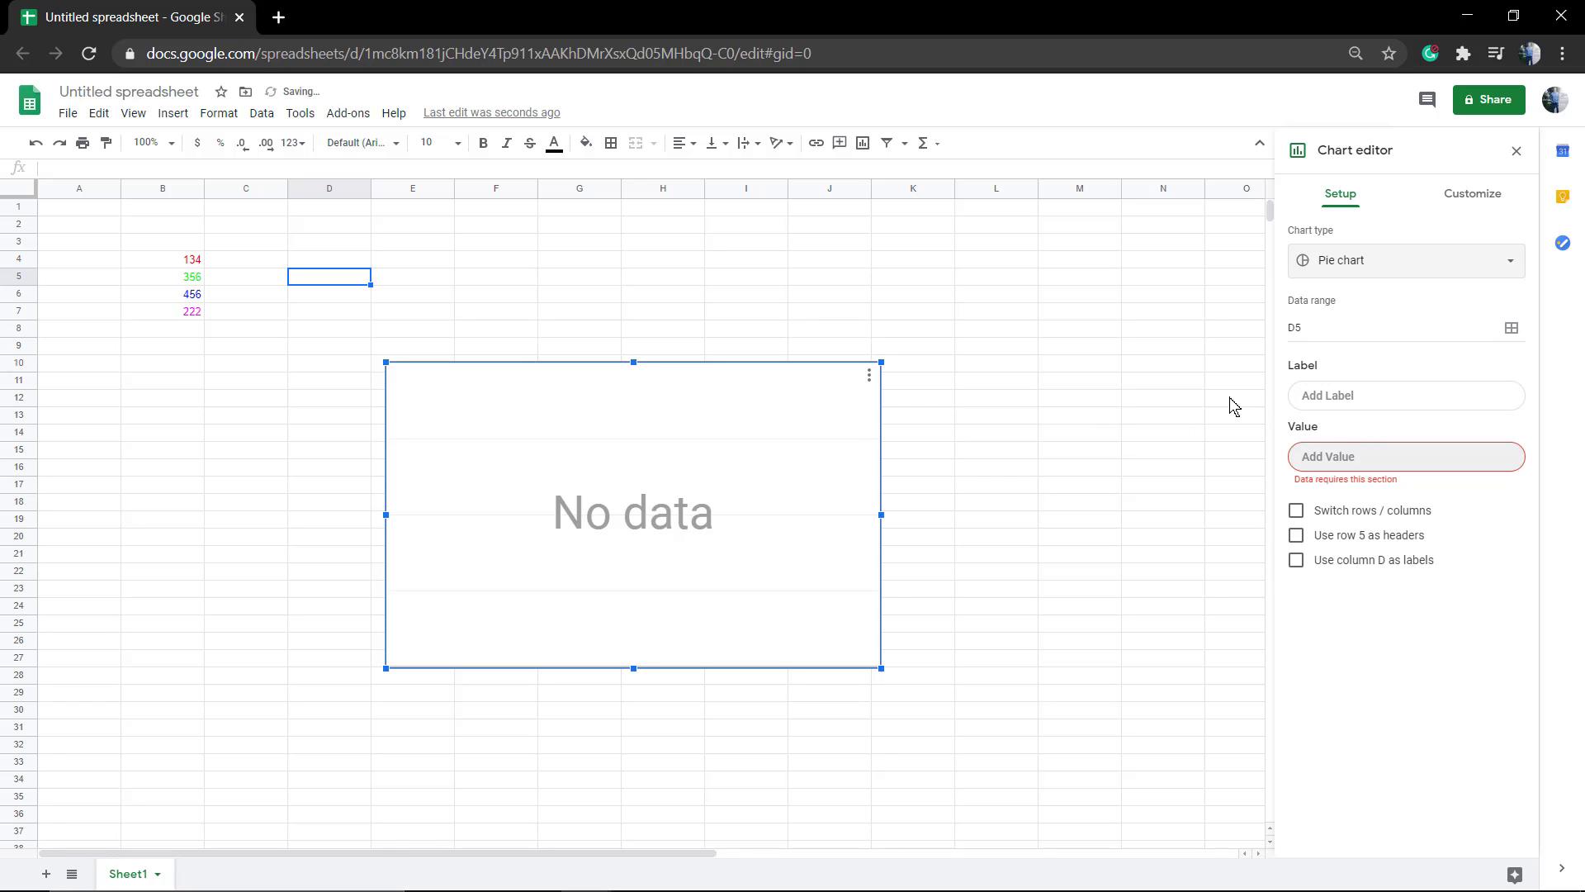
left_click(1390, 327)
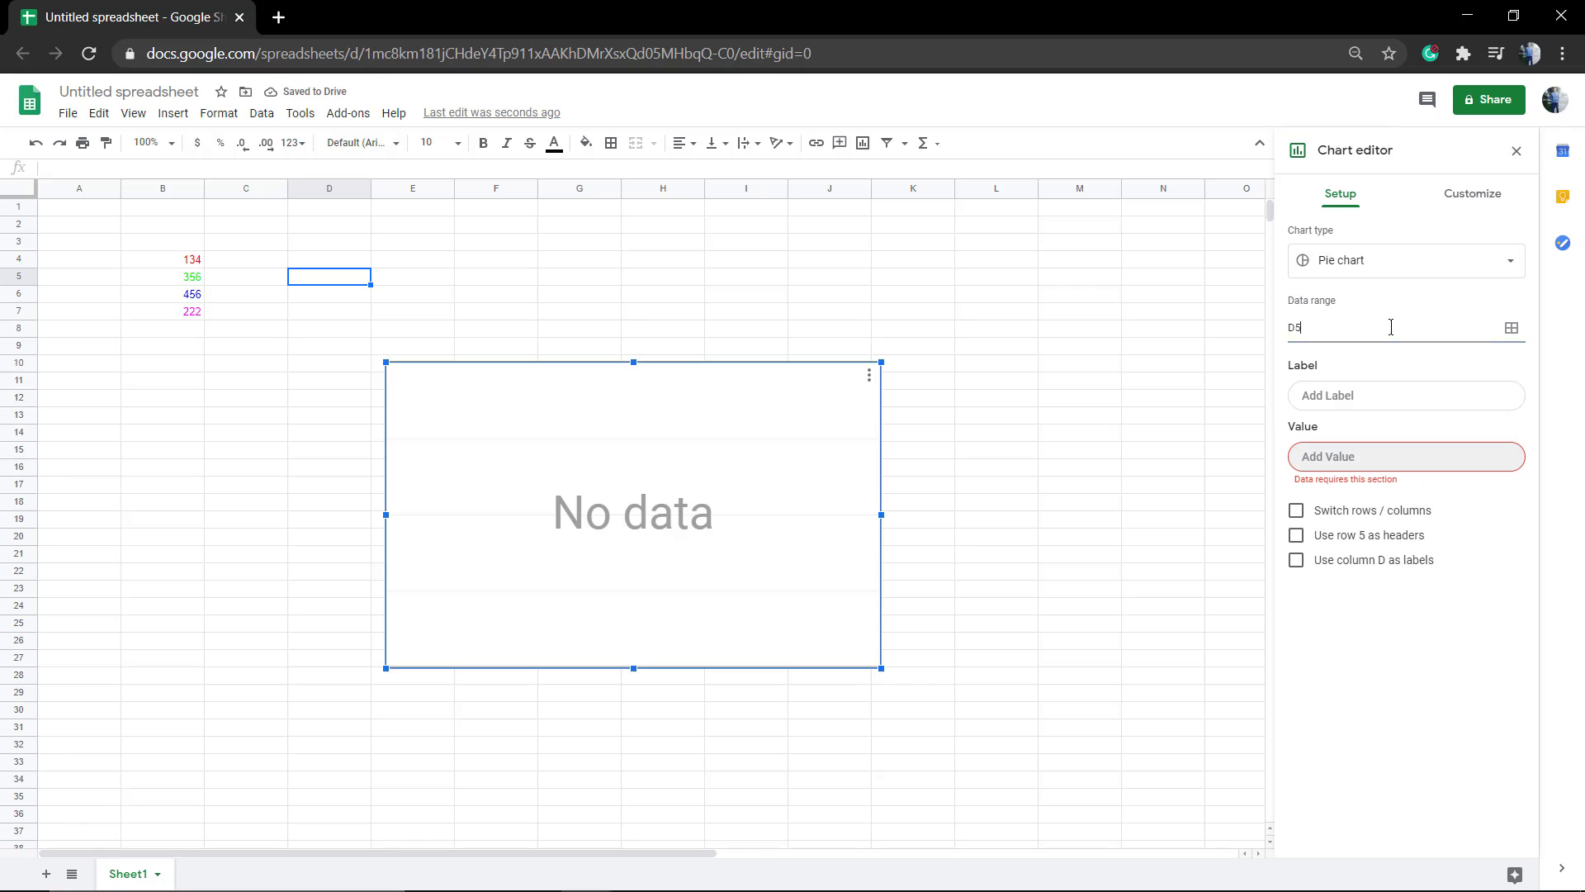
Set the pie chart's data range to B4:B7 and confirm it
left_click(1511, 329)
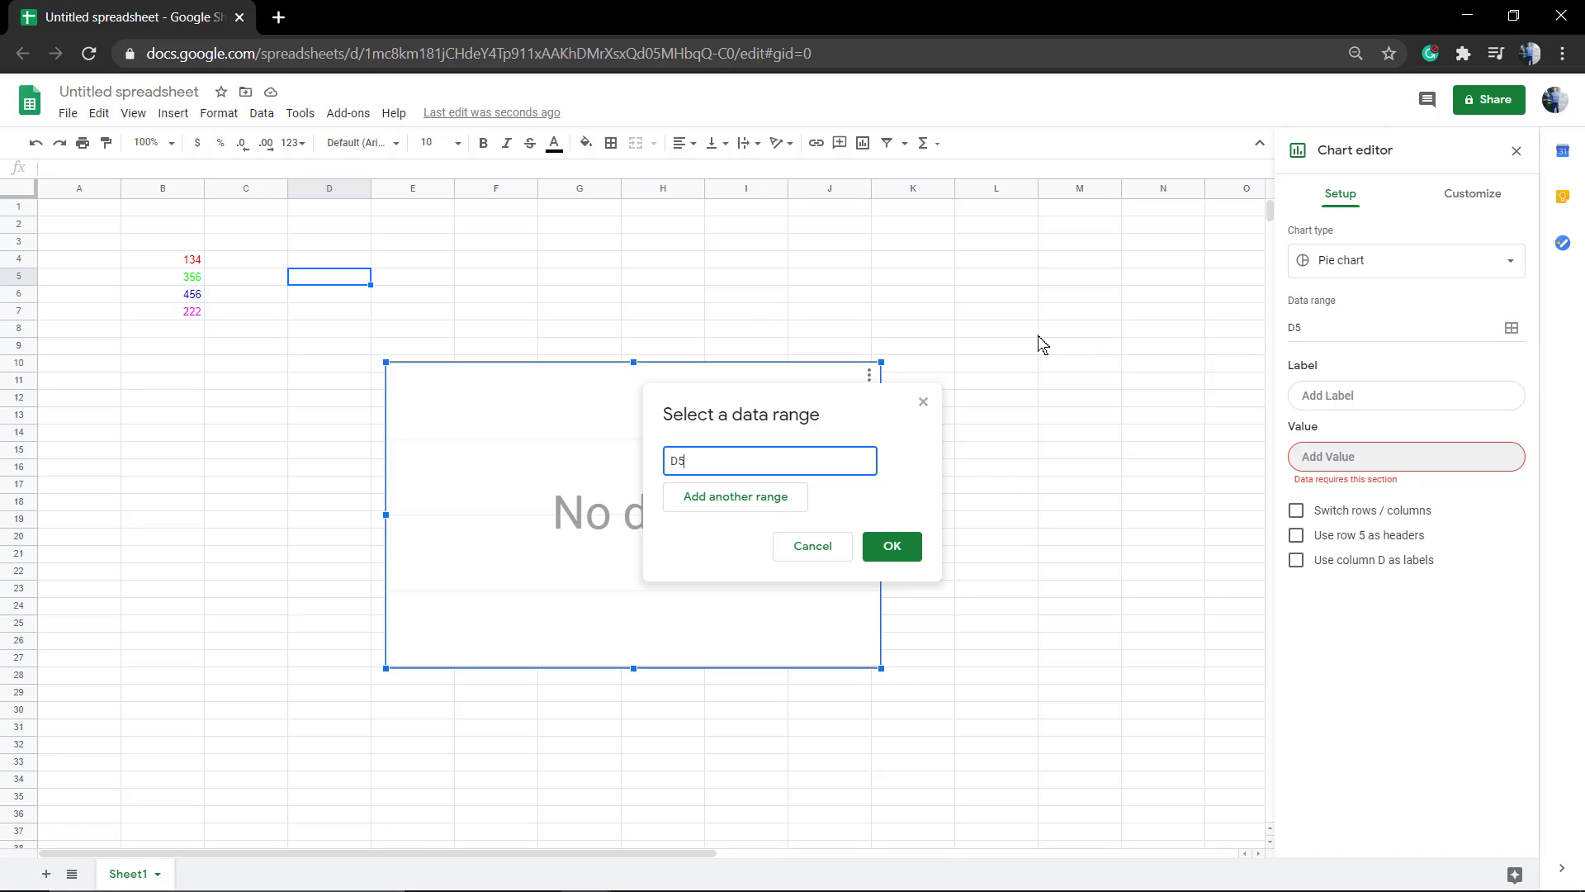
left_click(187, 264)
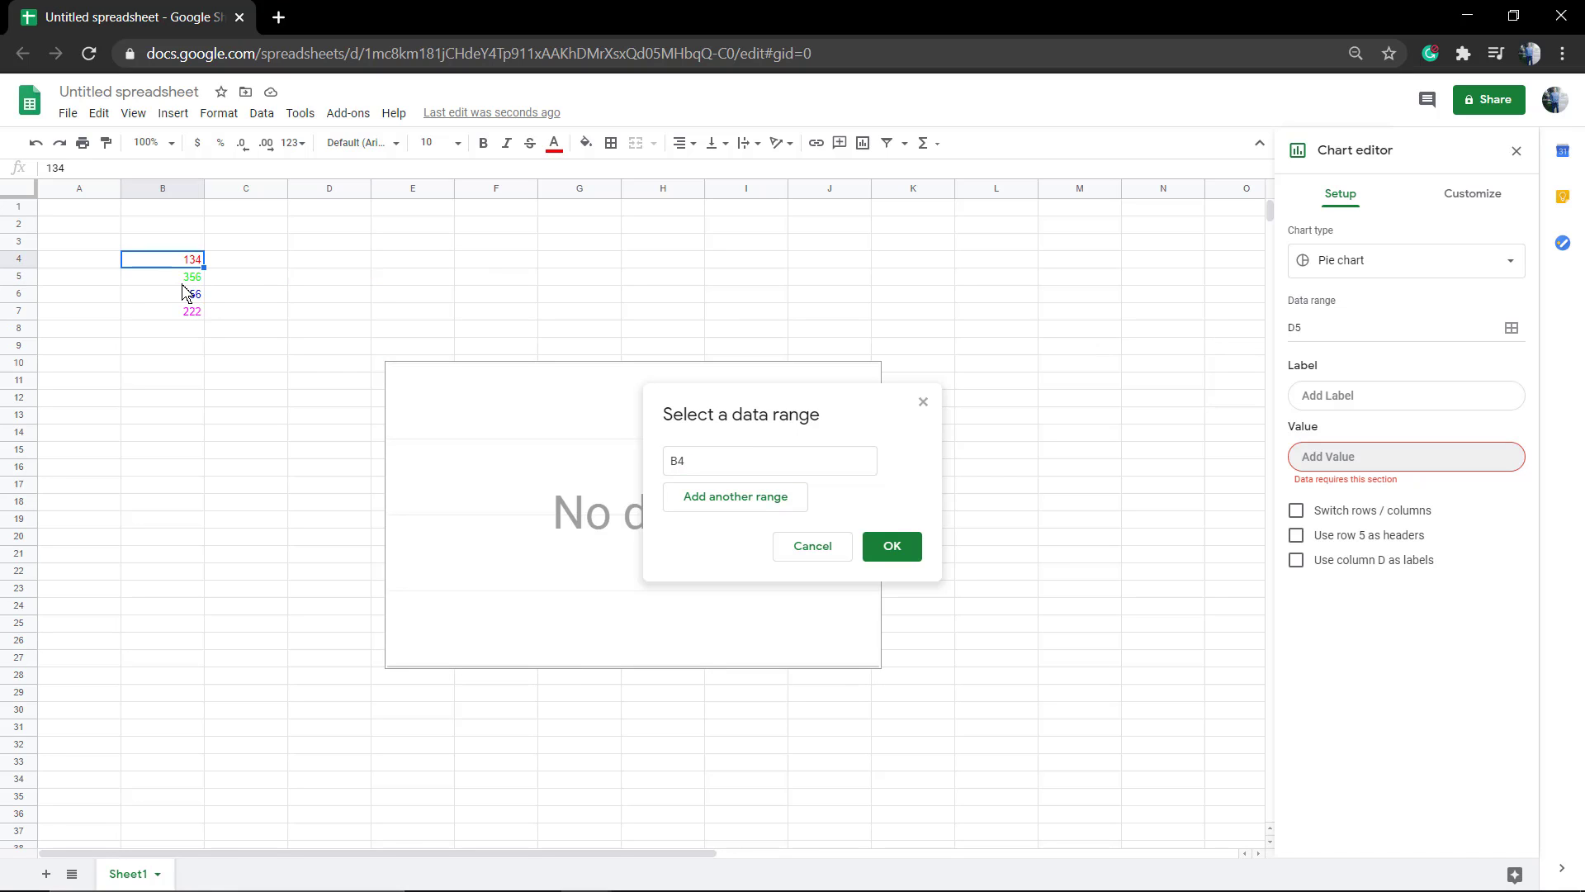
left_click_drag(182, 283, 170, 312)
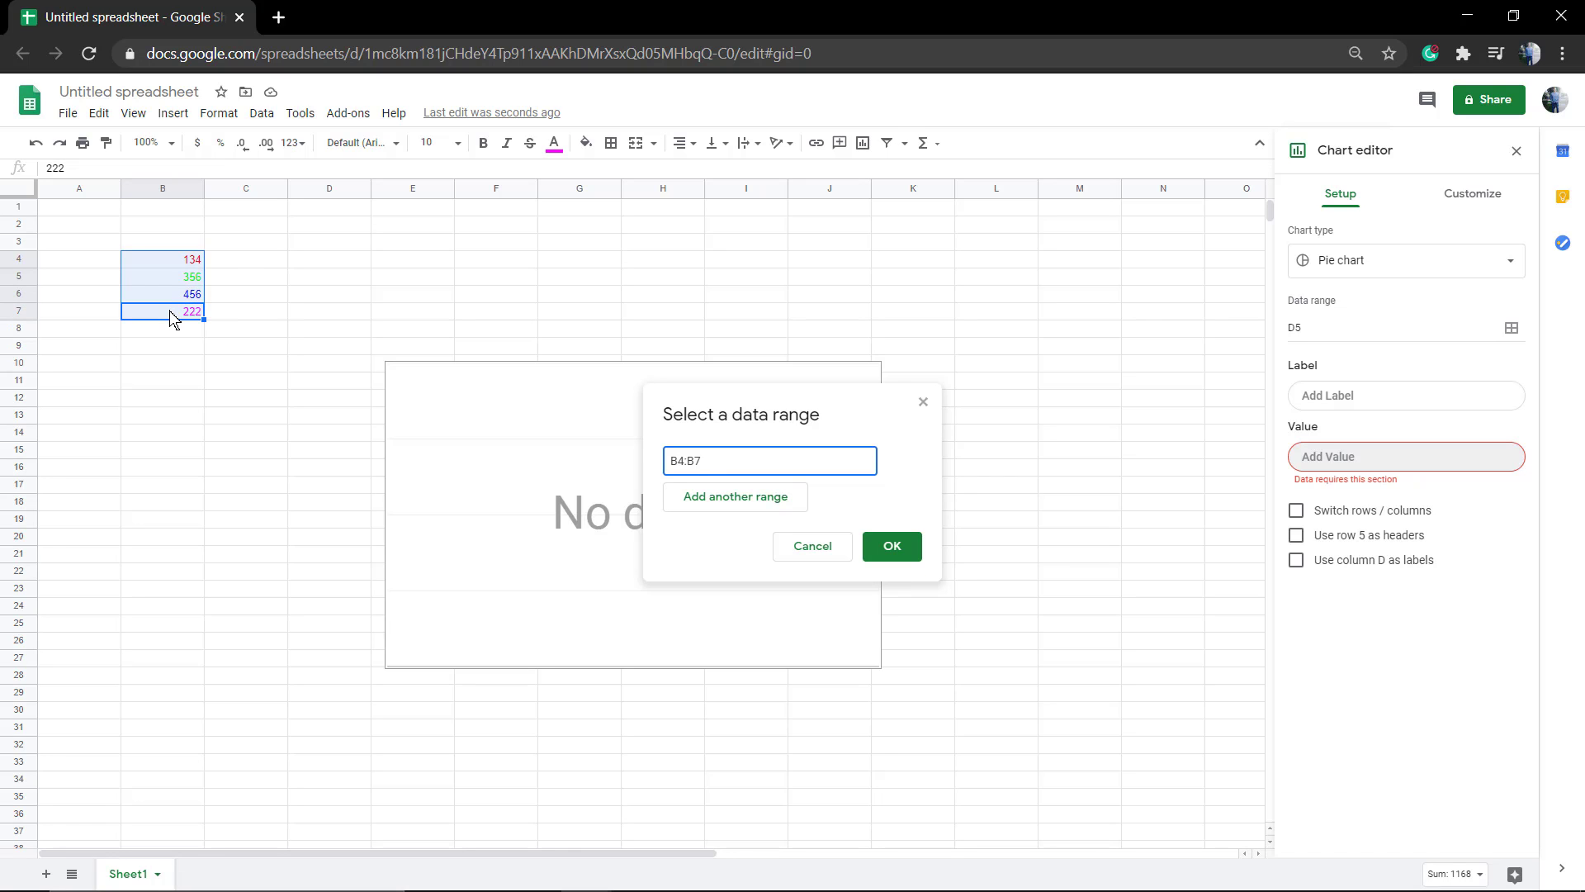
left_click(890, 558)
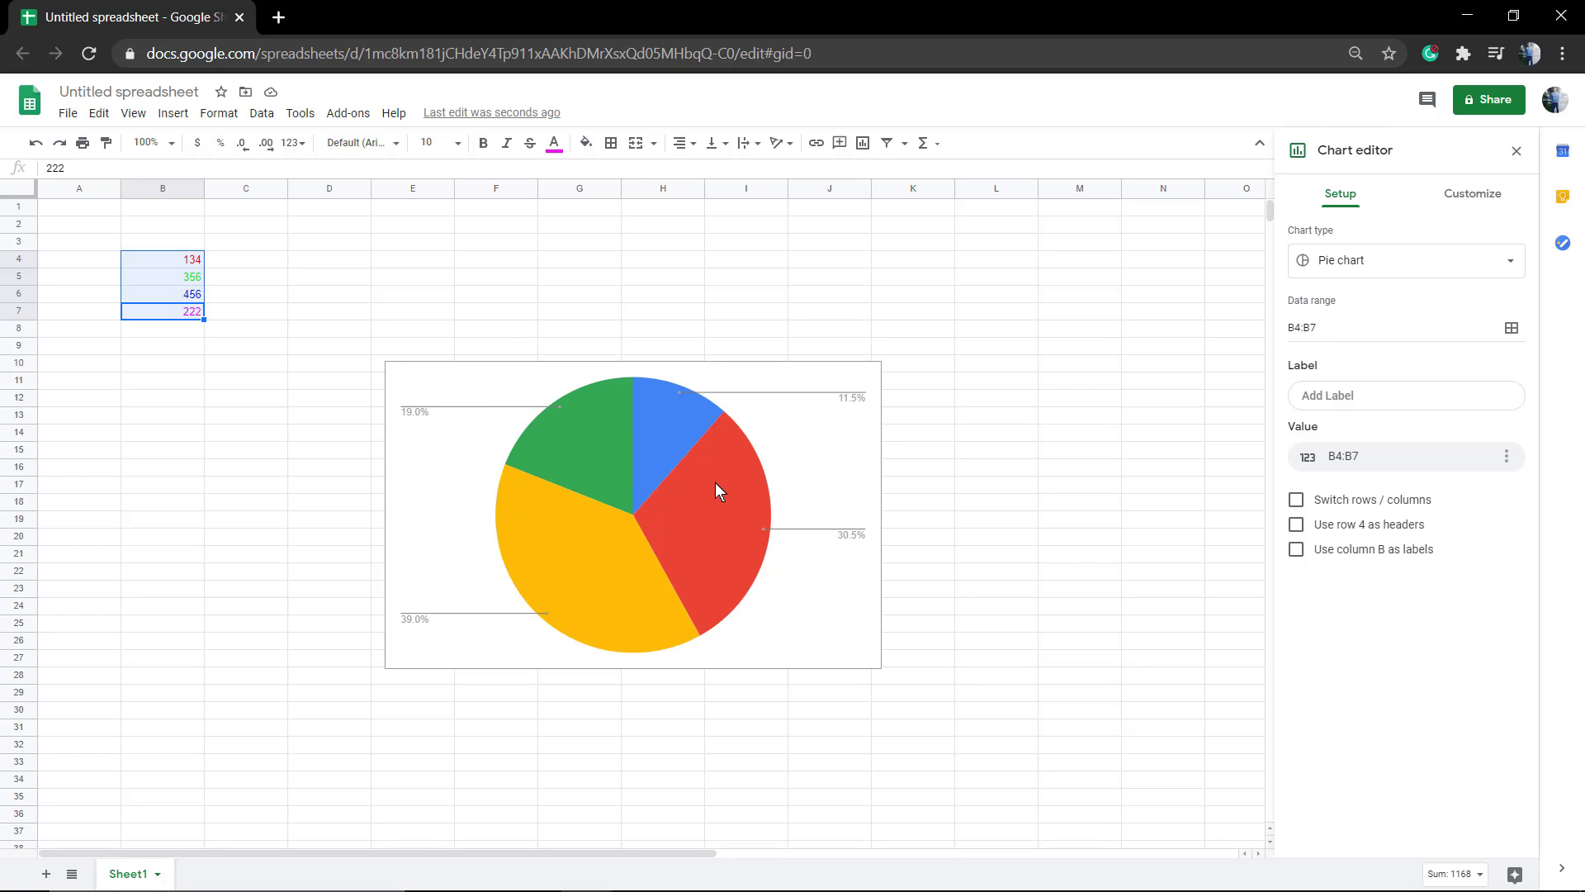
Try the label, row/column switch, header and label options, reverting each one
left_click(1392, 402)
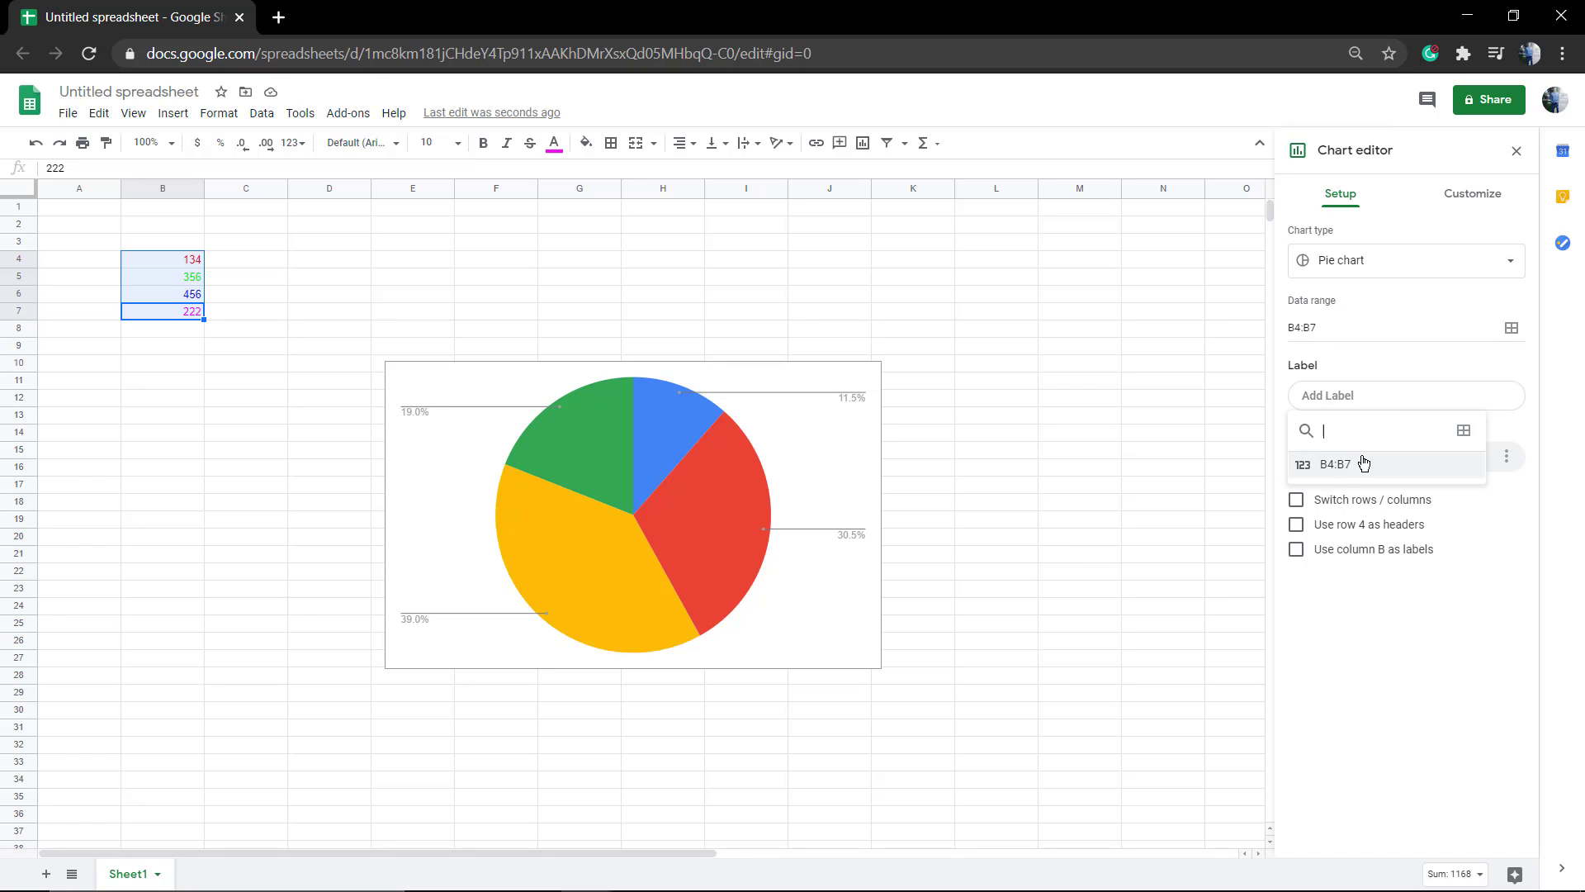
left_click(1387, 590)
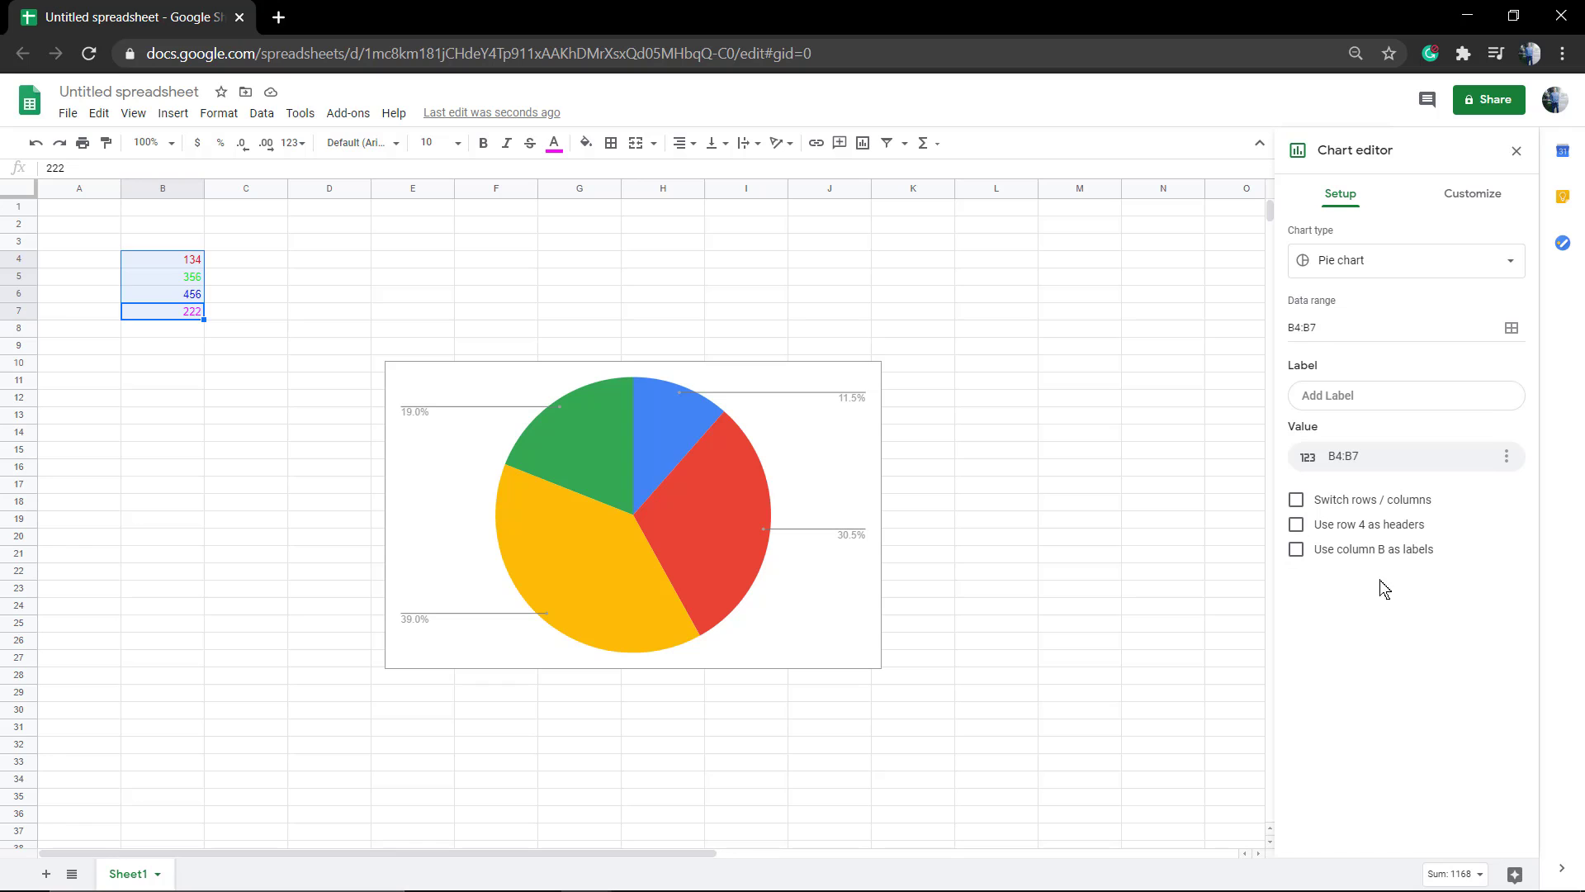
left_click(1353, 511)
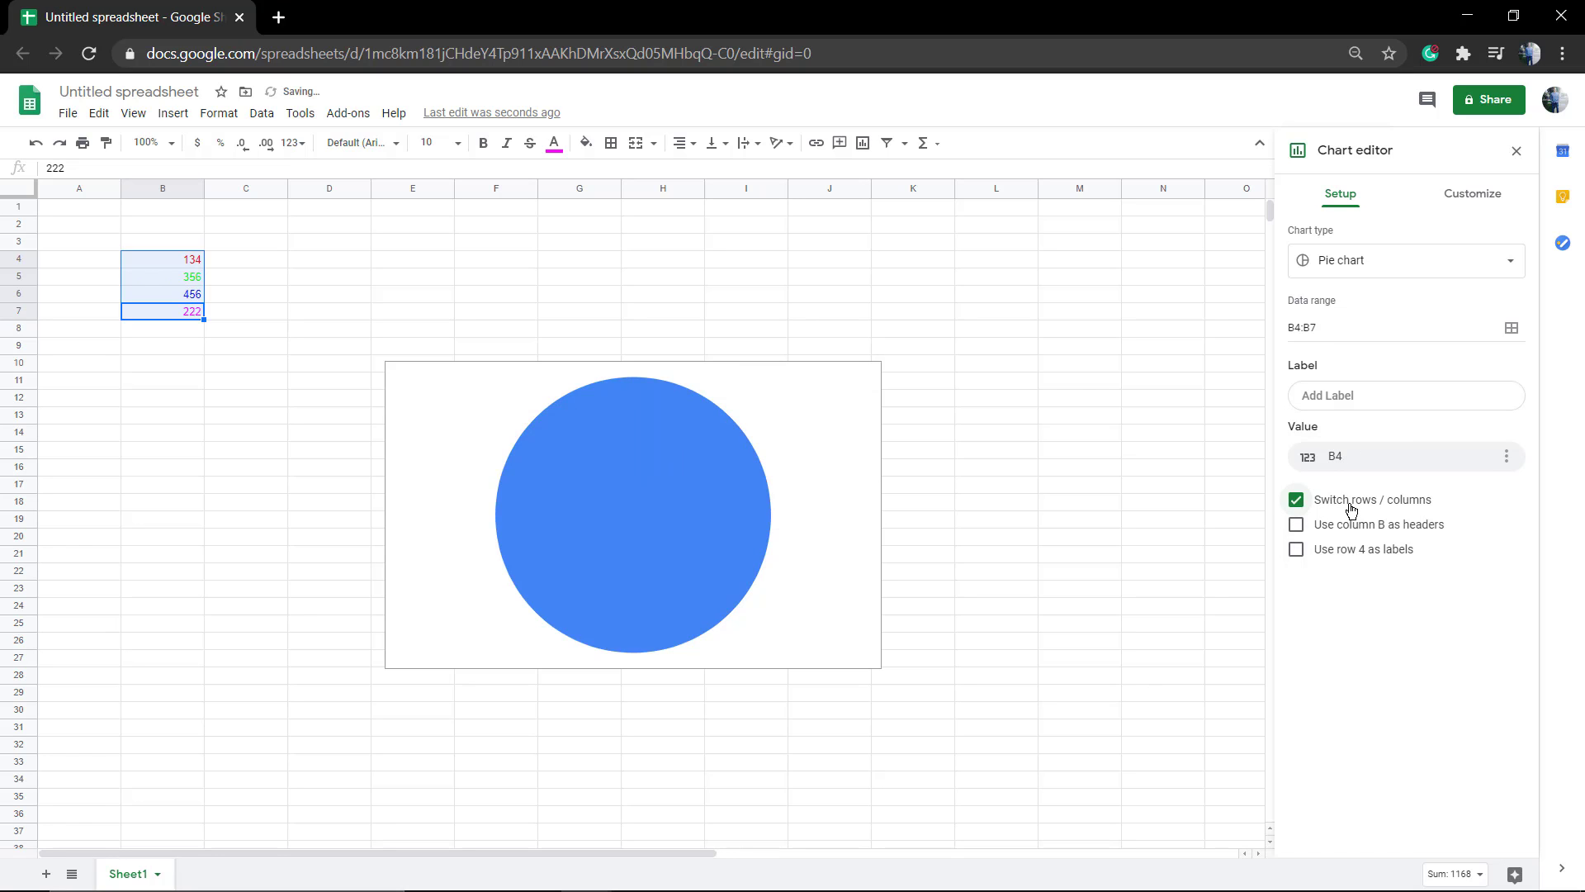
left_click(1350, 508)
left_click(1356, 526)
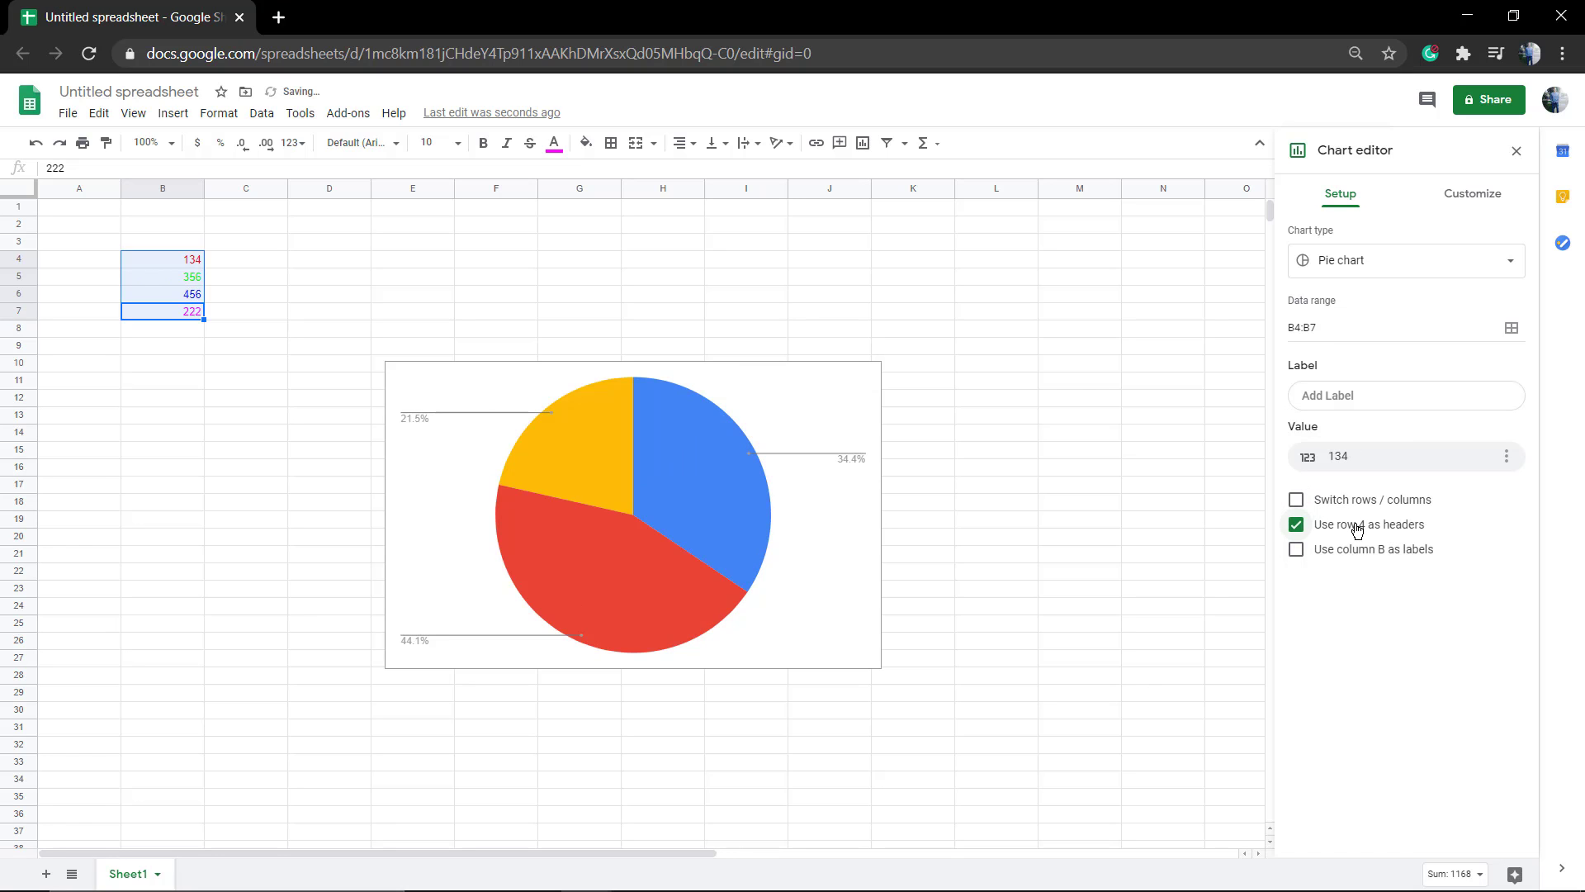
left_click(1334, 532)
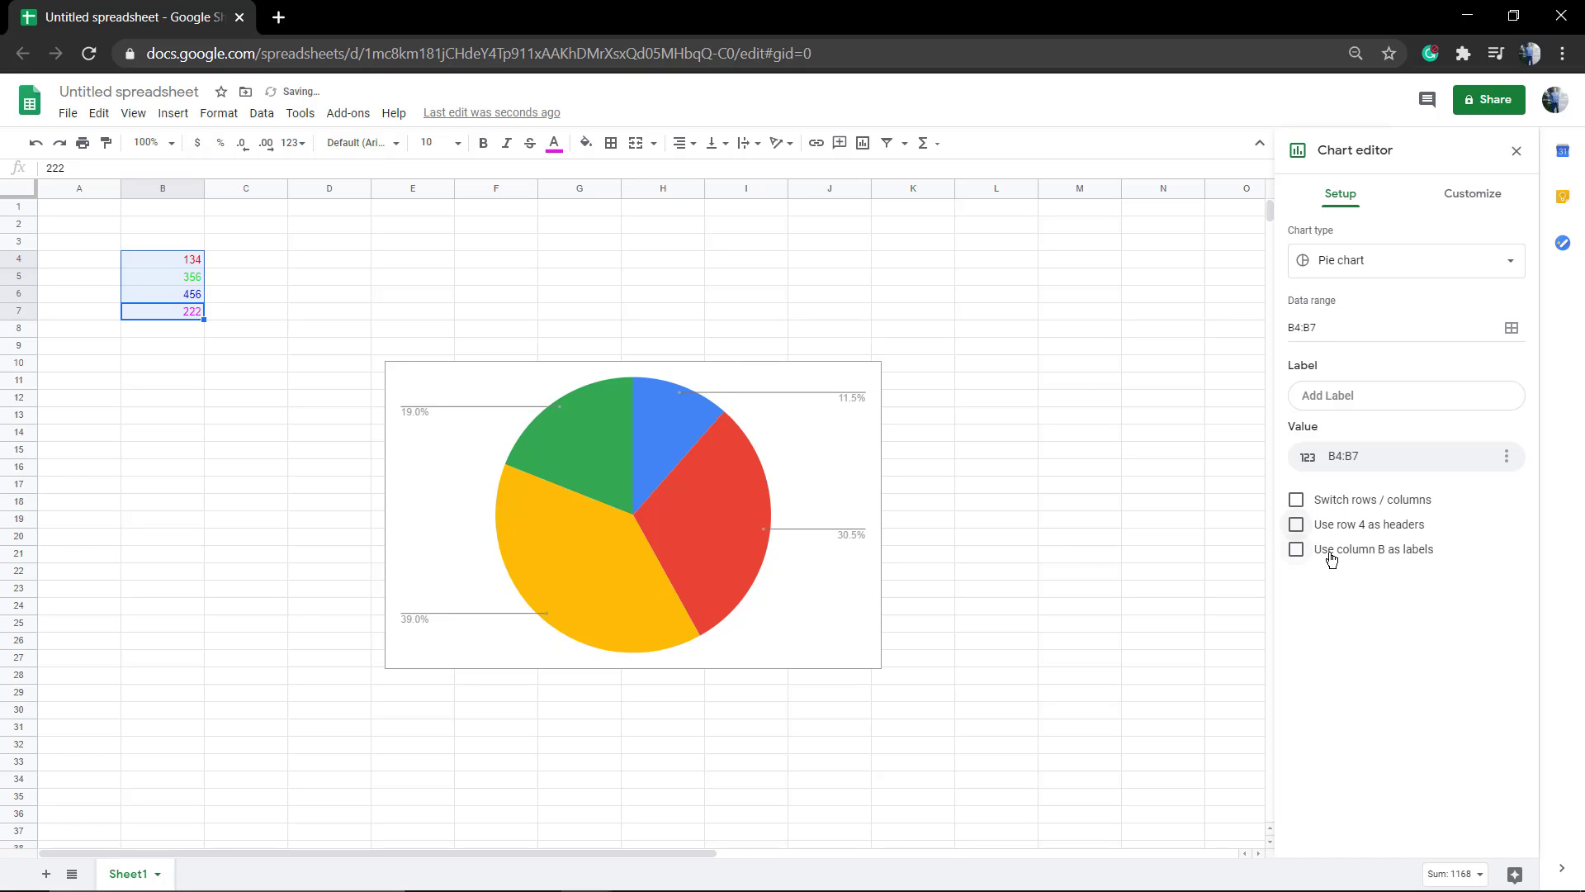
left_click(1331, 559)
left_click(1331, 558)
Set the chart style font to Wide on the Customize tab
left_click(1492, 200)
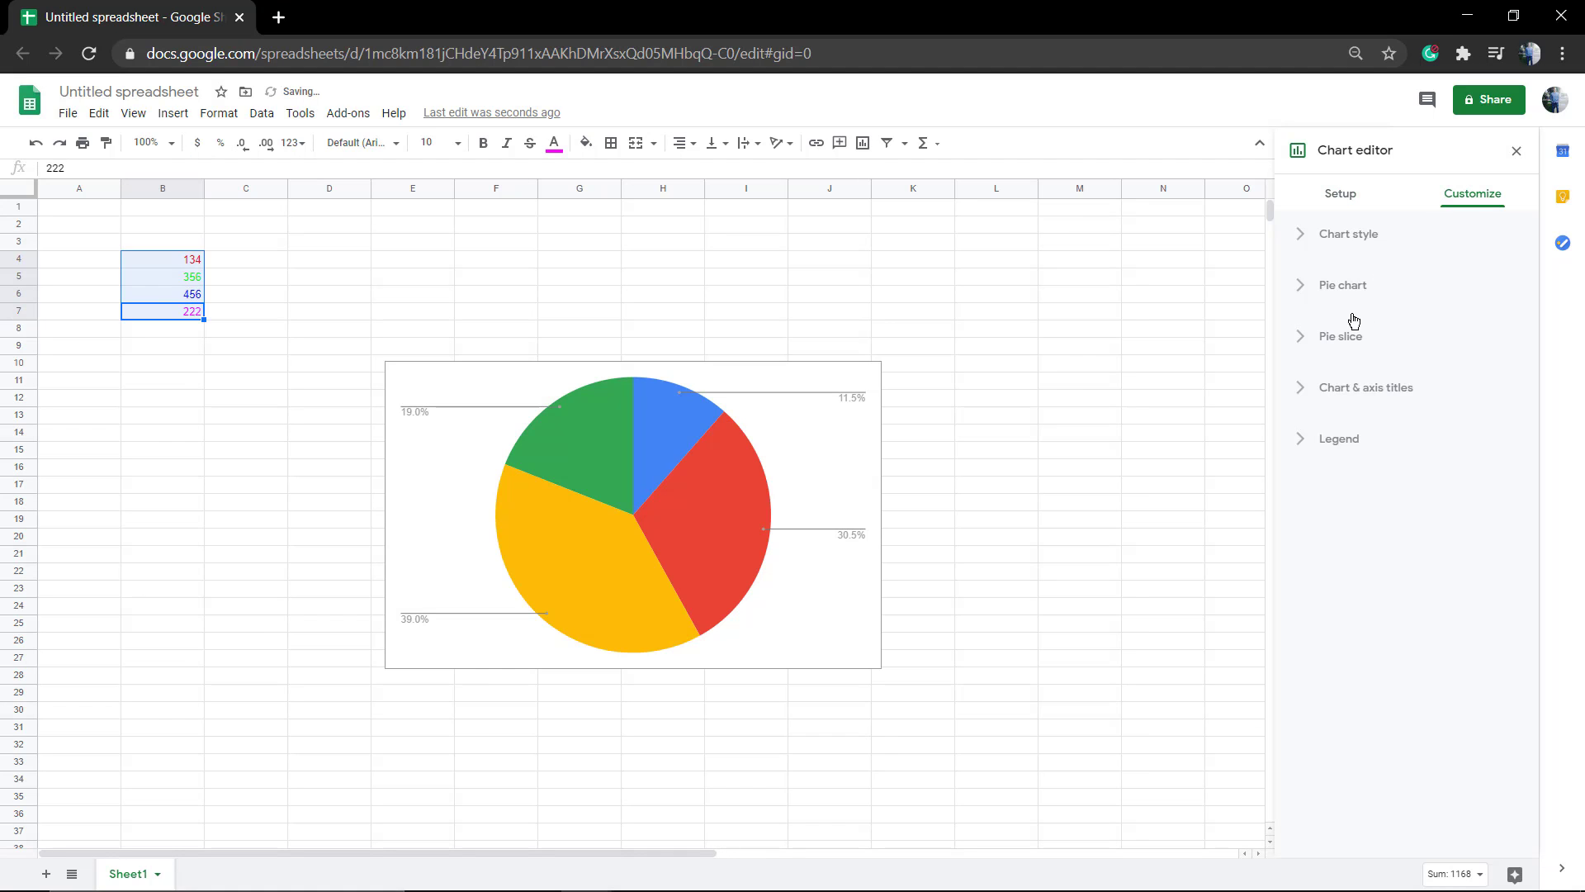
left_click(1394, 247)
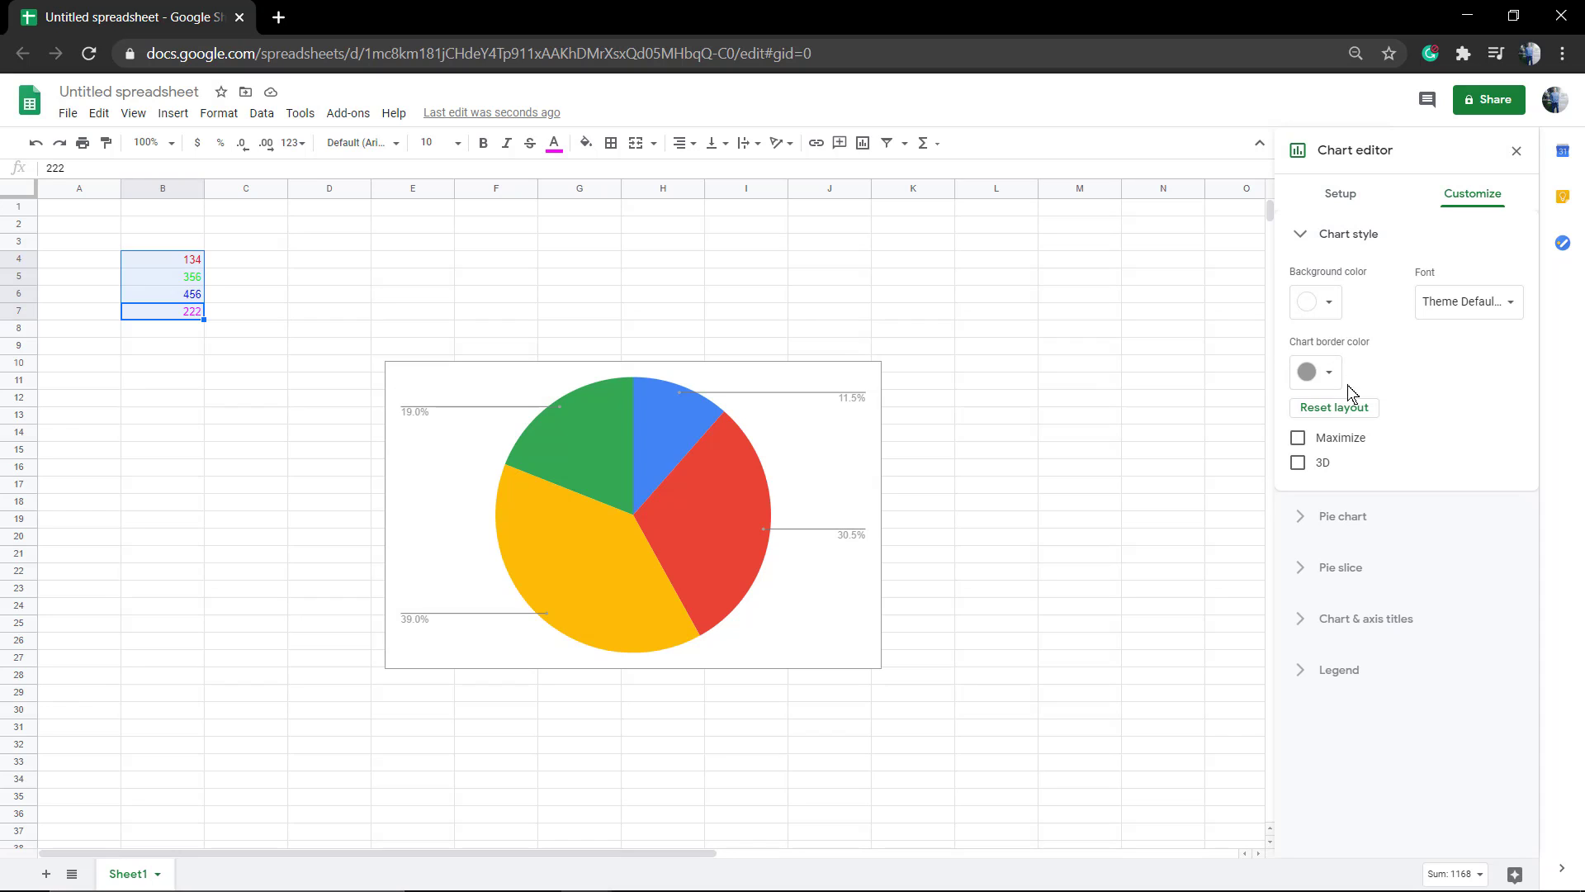
left_click(1462, 309)
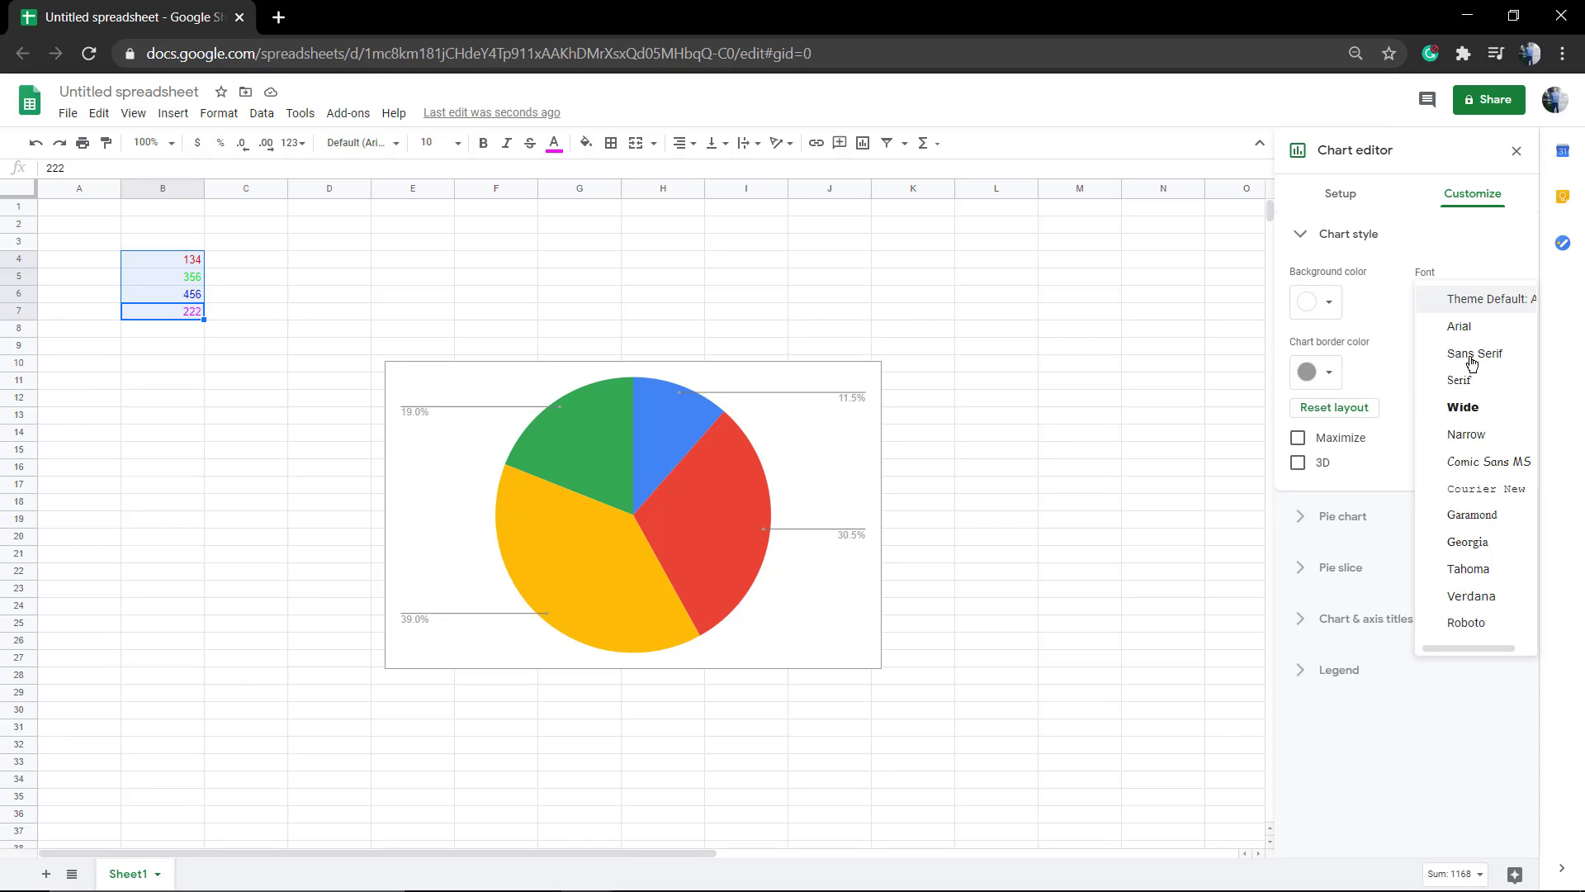
left_click(1463, 407)
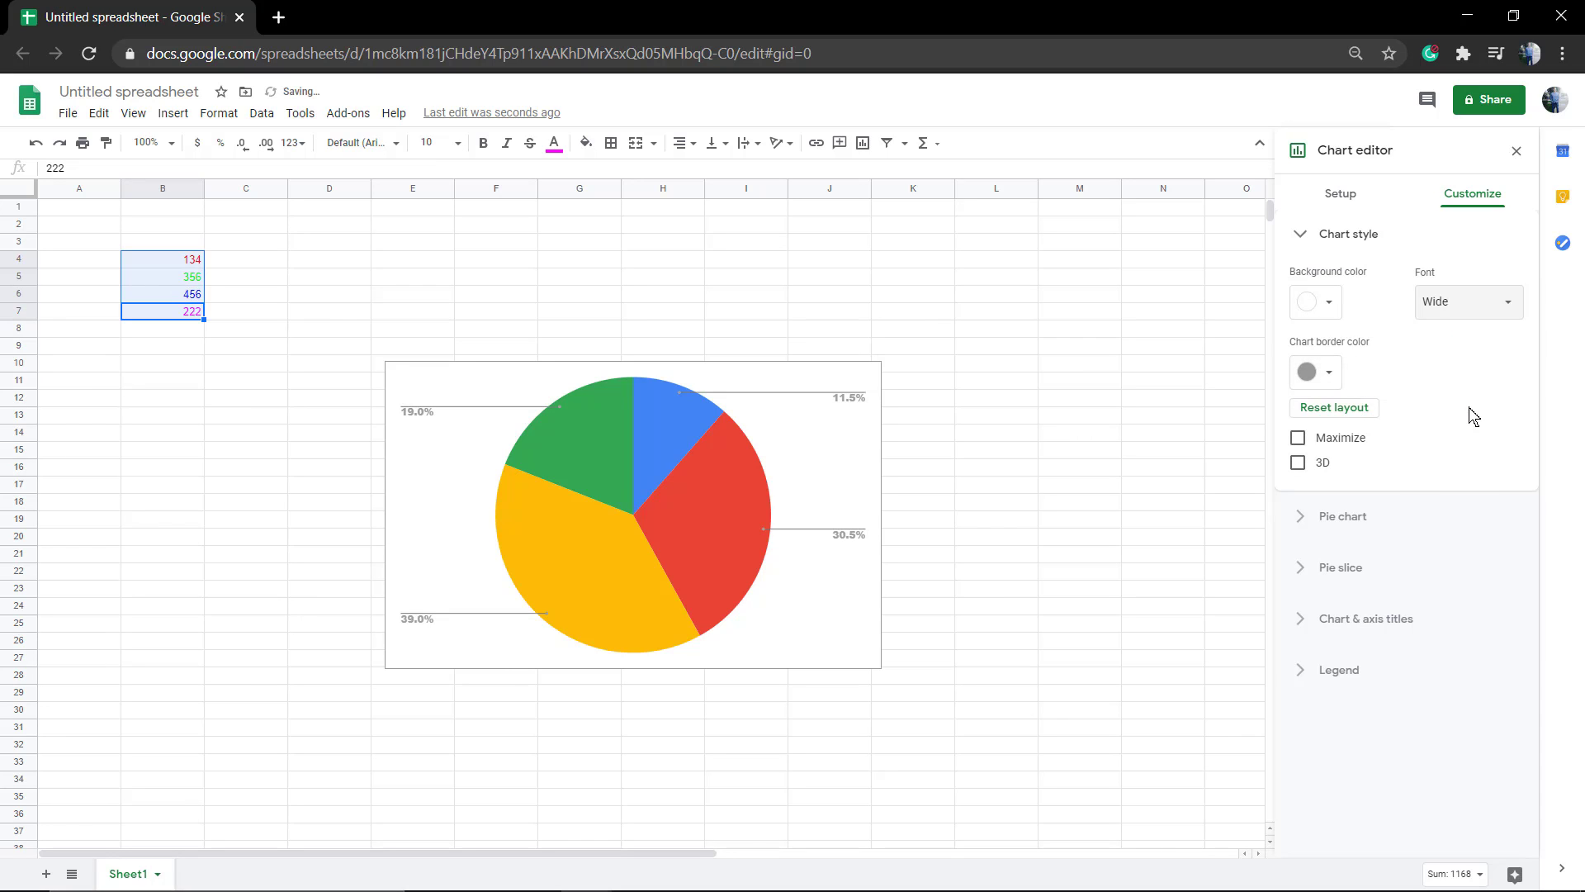
left_click(1331, 237)
Toggle the Pie chart section, then expand the Pie slice settings
left_click(1408, 296)
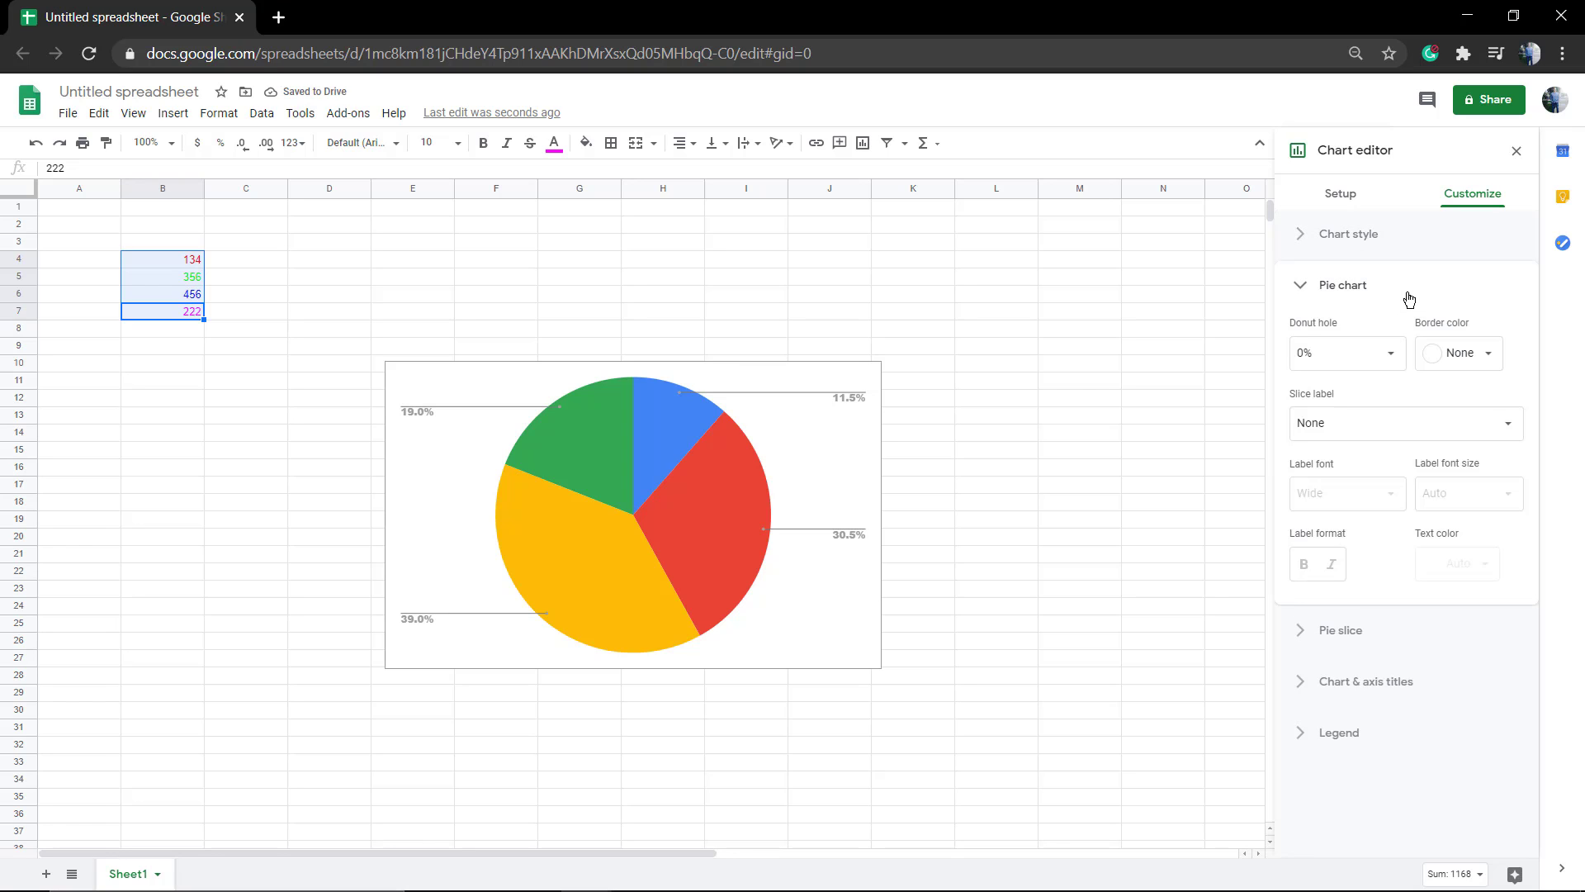
left_click(1407, 296)
left_click(1348, 345)
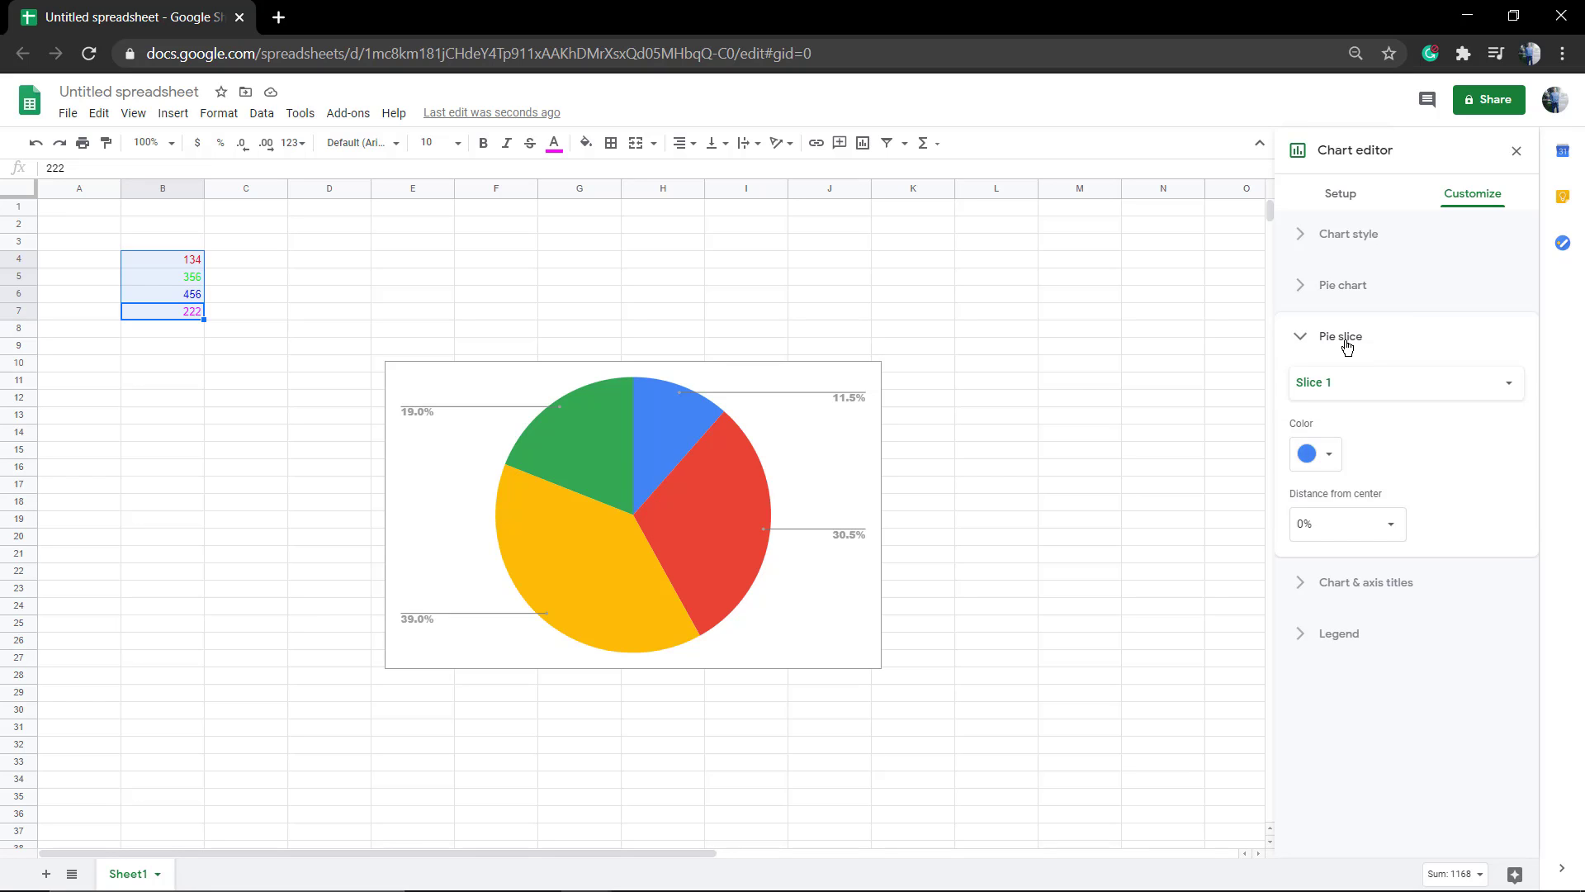
Enter 'Example' as the chart title text
left_click(1346, 346)
left_click(1372, 391)
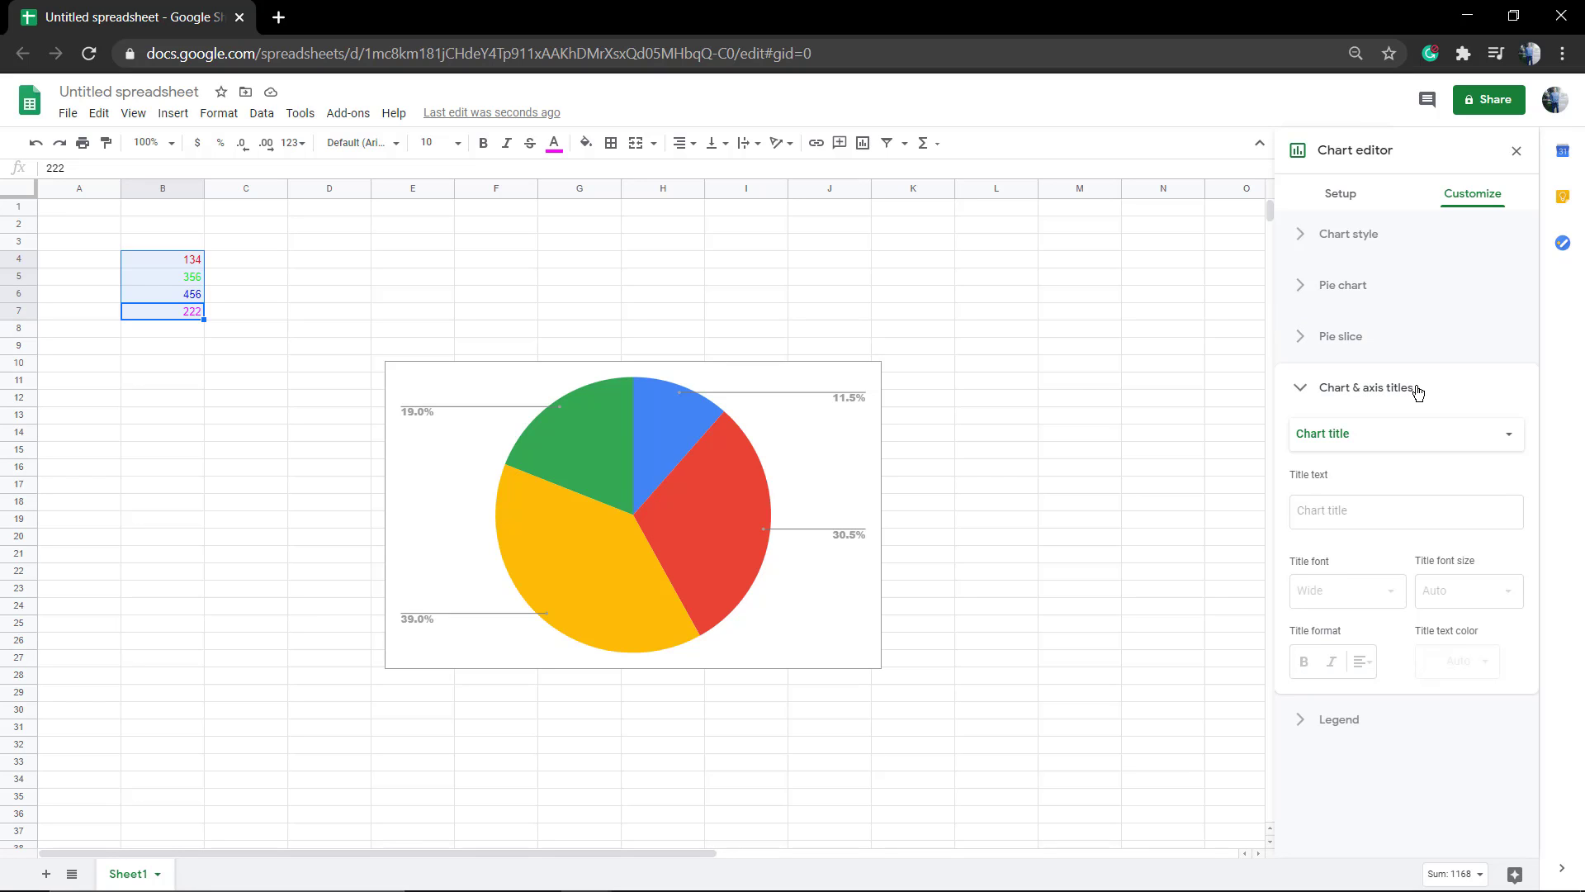
left_click(1368, 519)
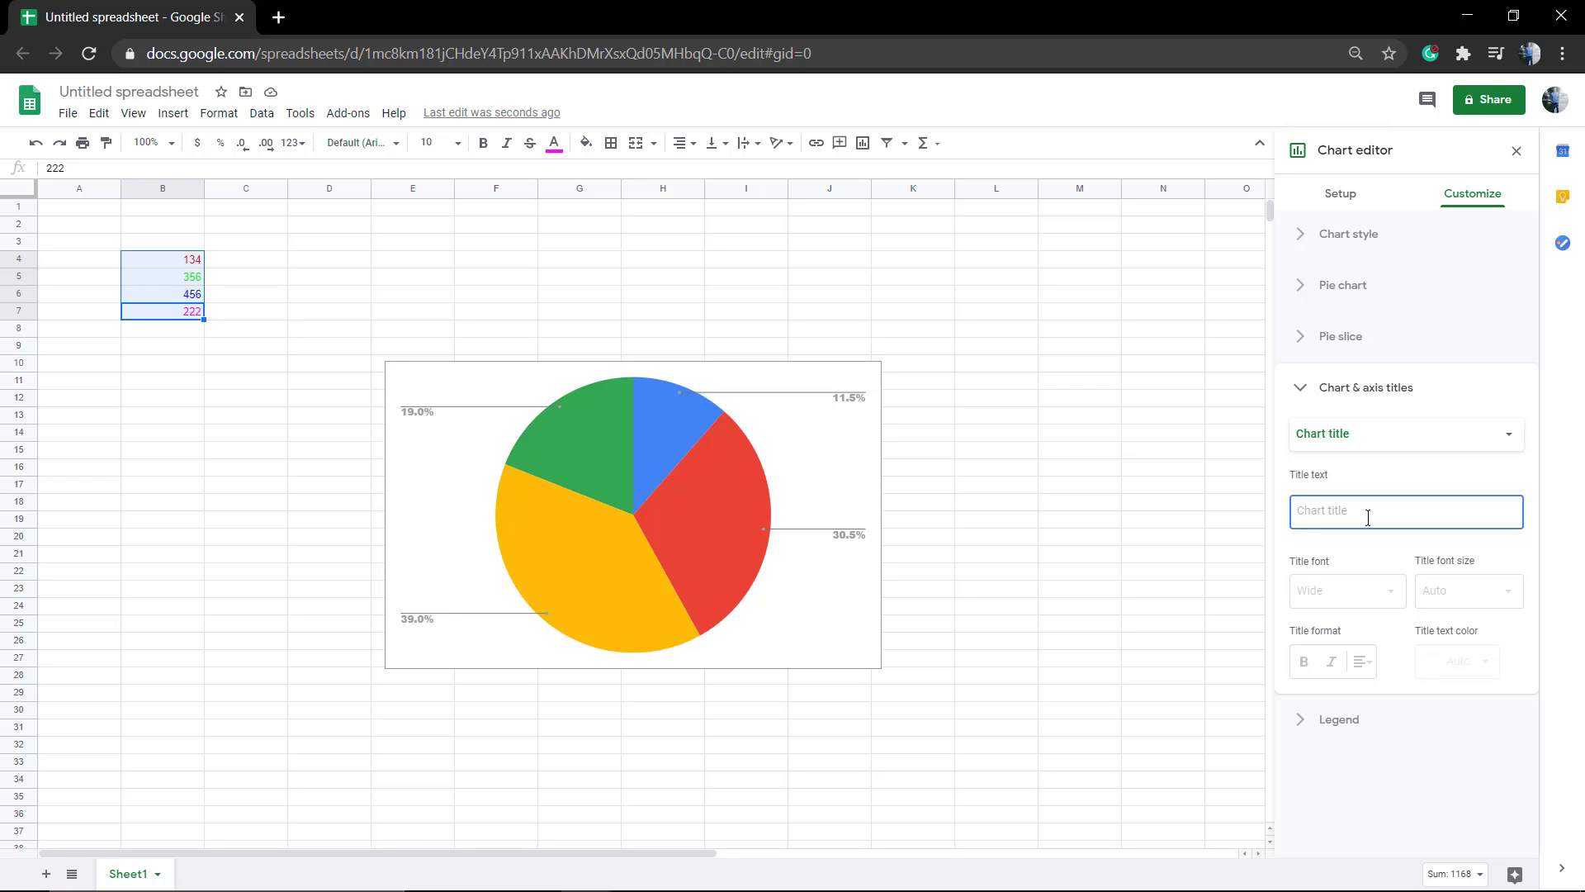
type("Example")
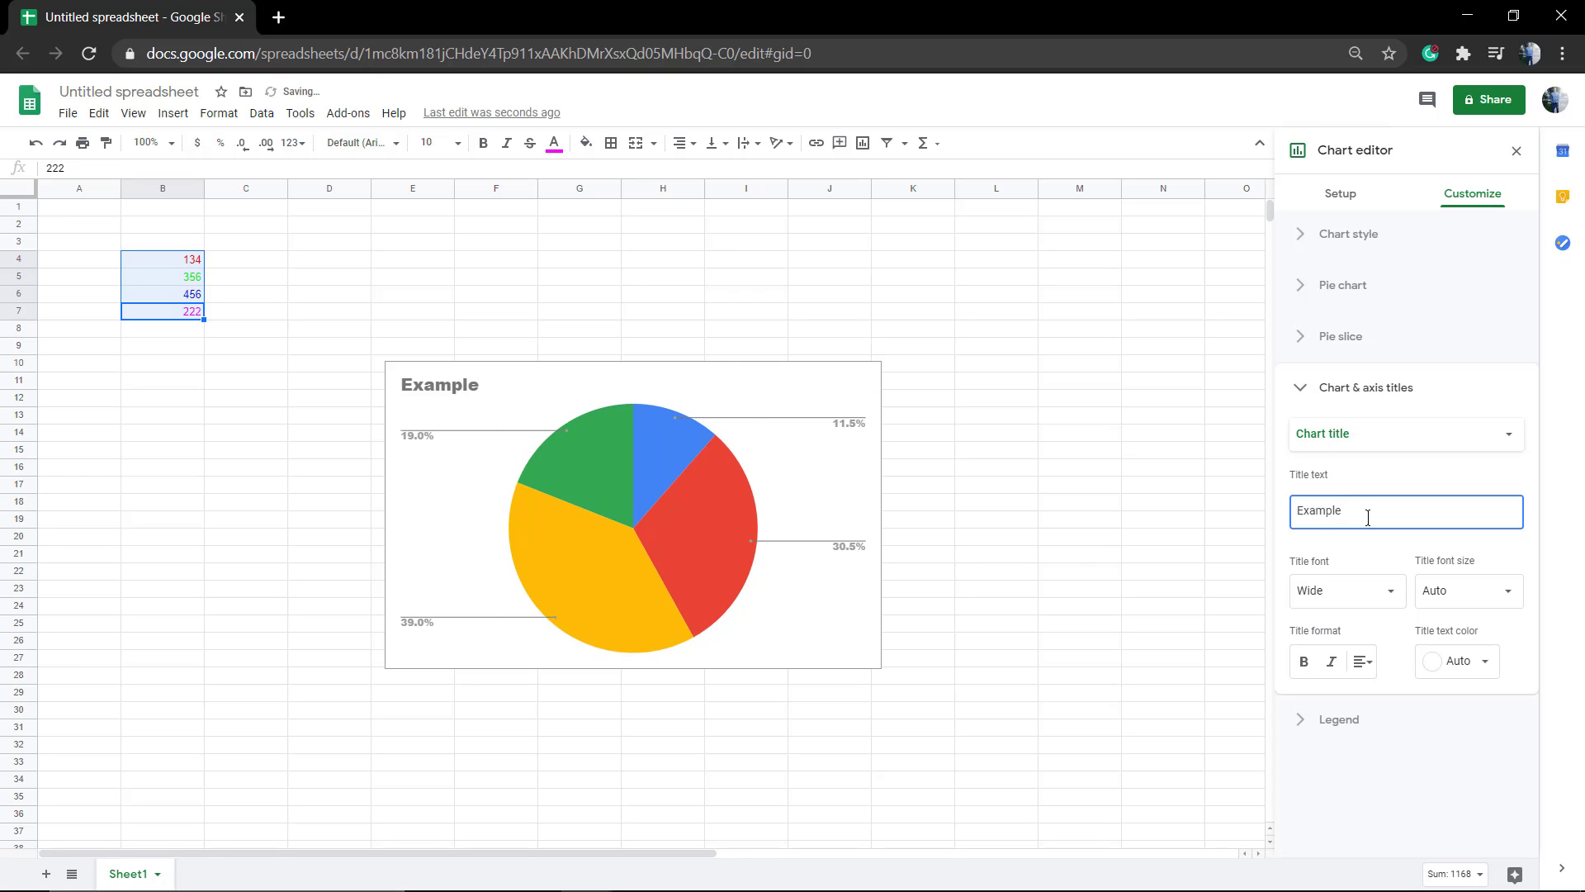
left_click(1406, 542)
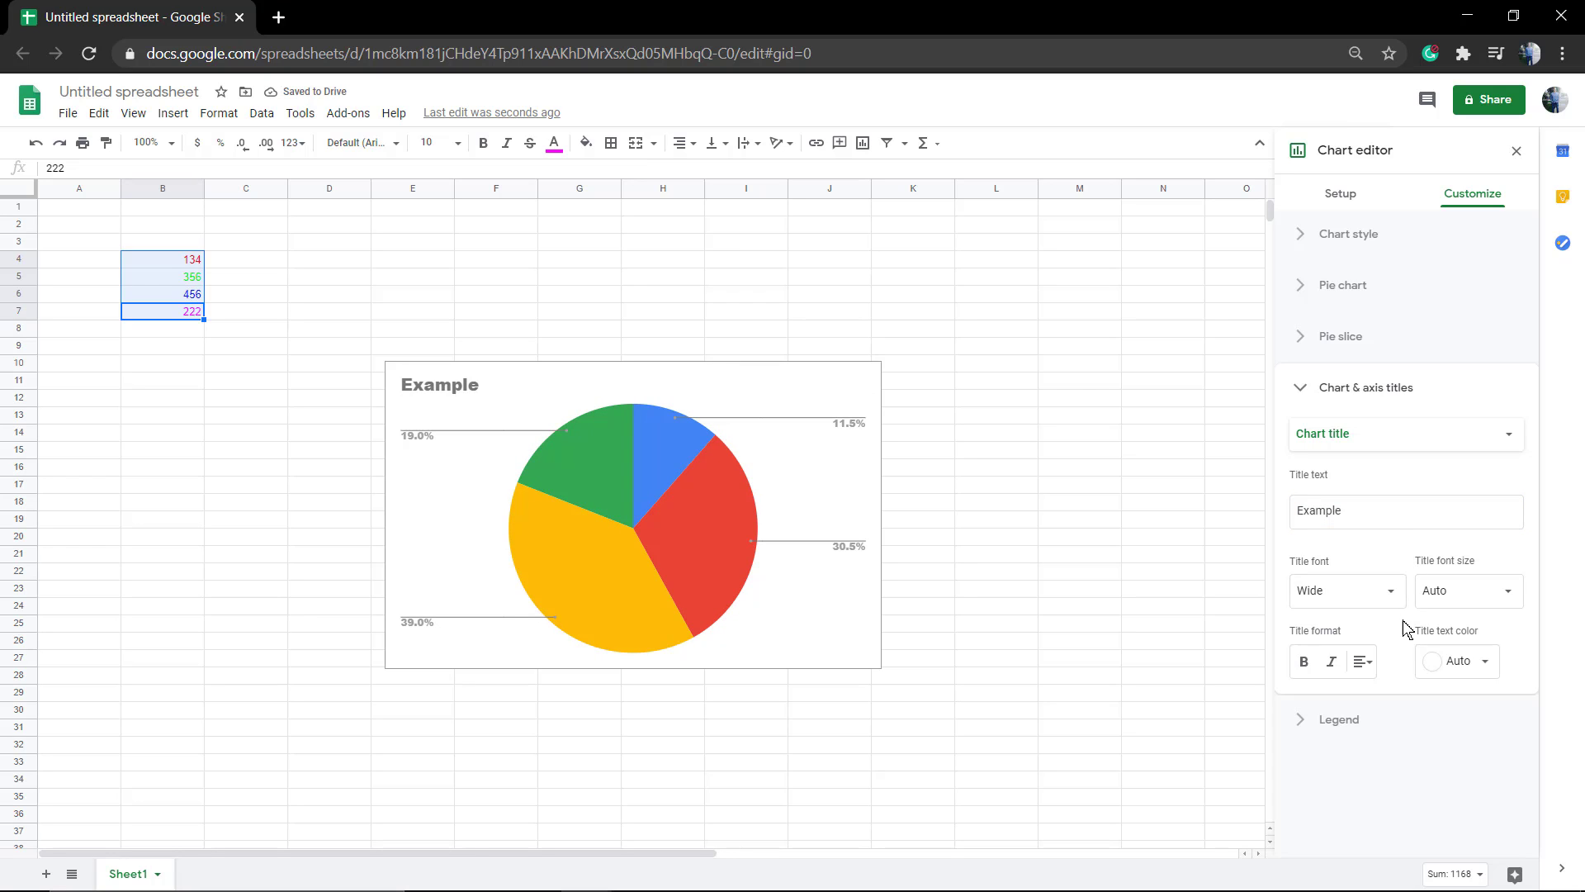
left_click(1364, 392)
Glance at the Legend section and expand the Pie chart settings
left_click(1353, 444)
left_click(1353, 443)
left_click(1345, 286)
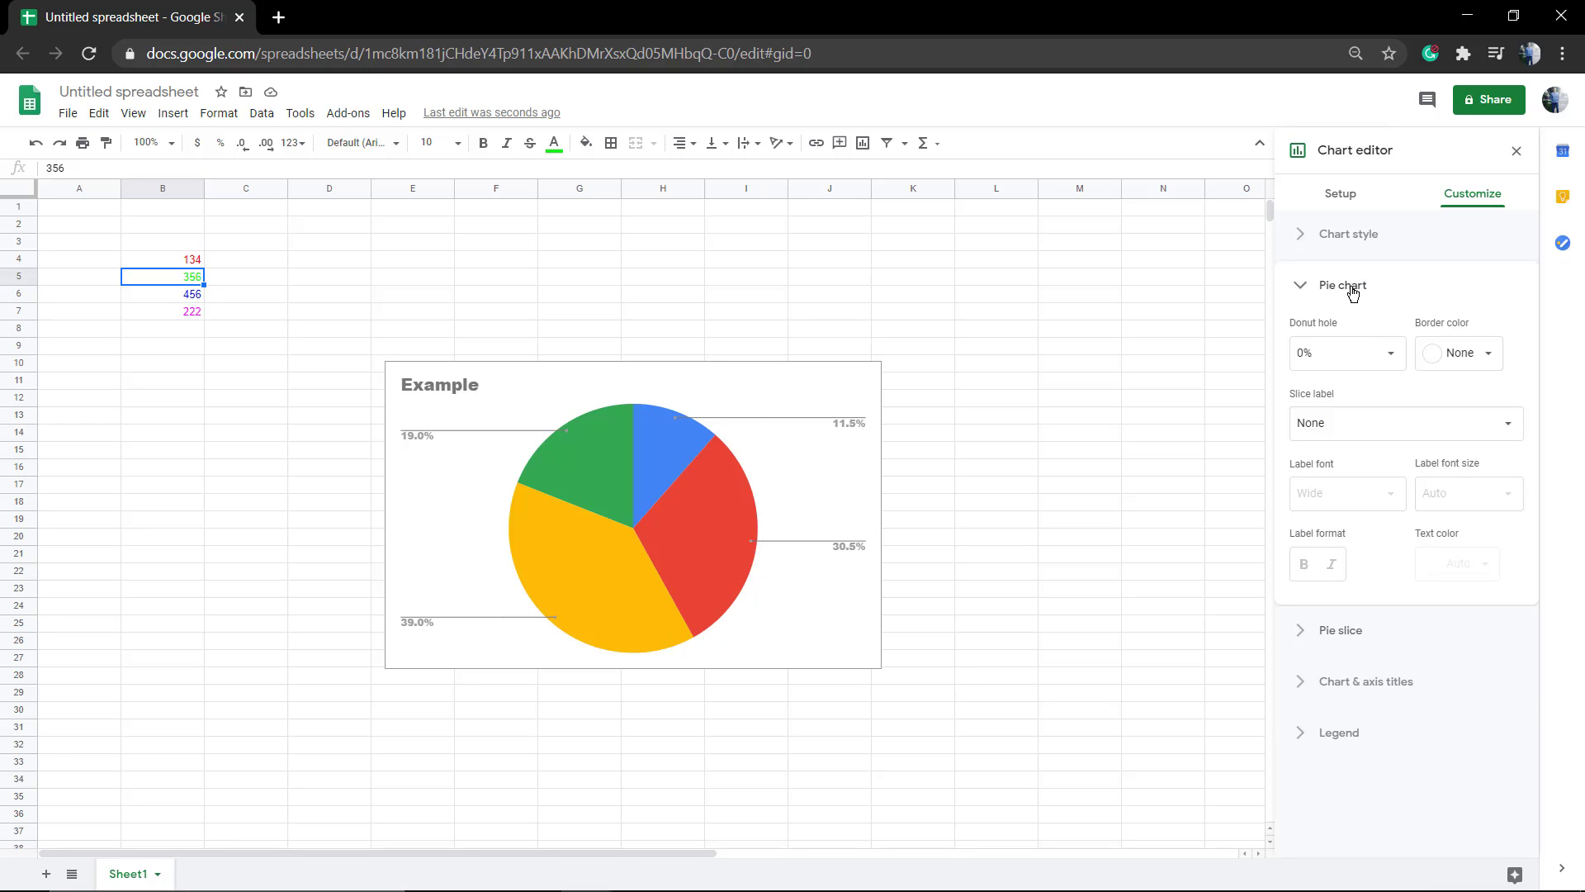
Try the Column and Bar chart types, ending on Column
left_click(1375, 250)
left_click(1356, 199)
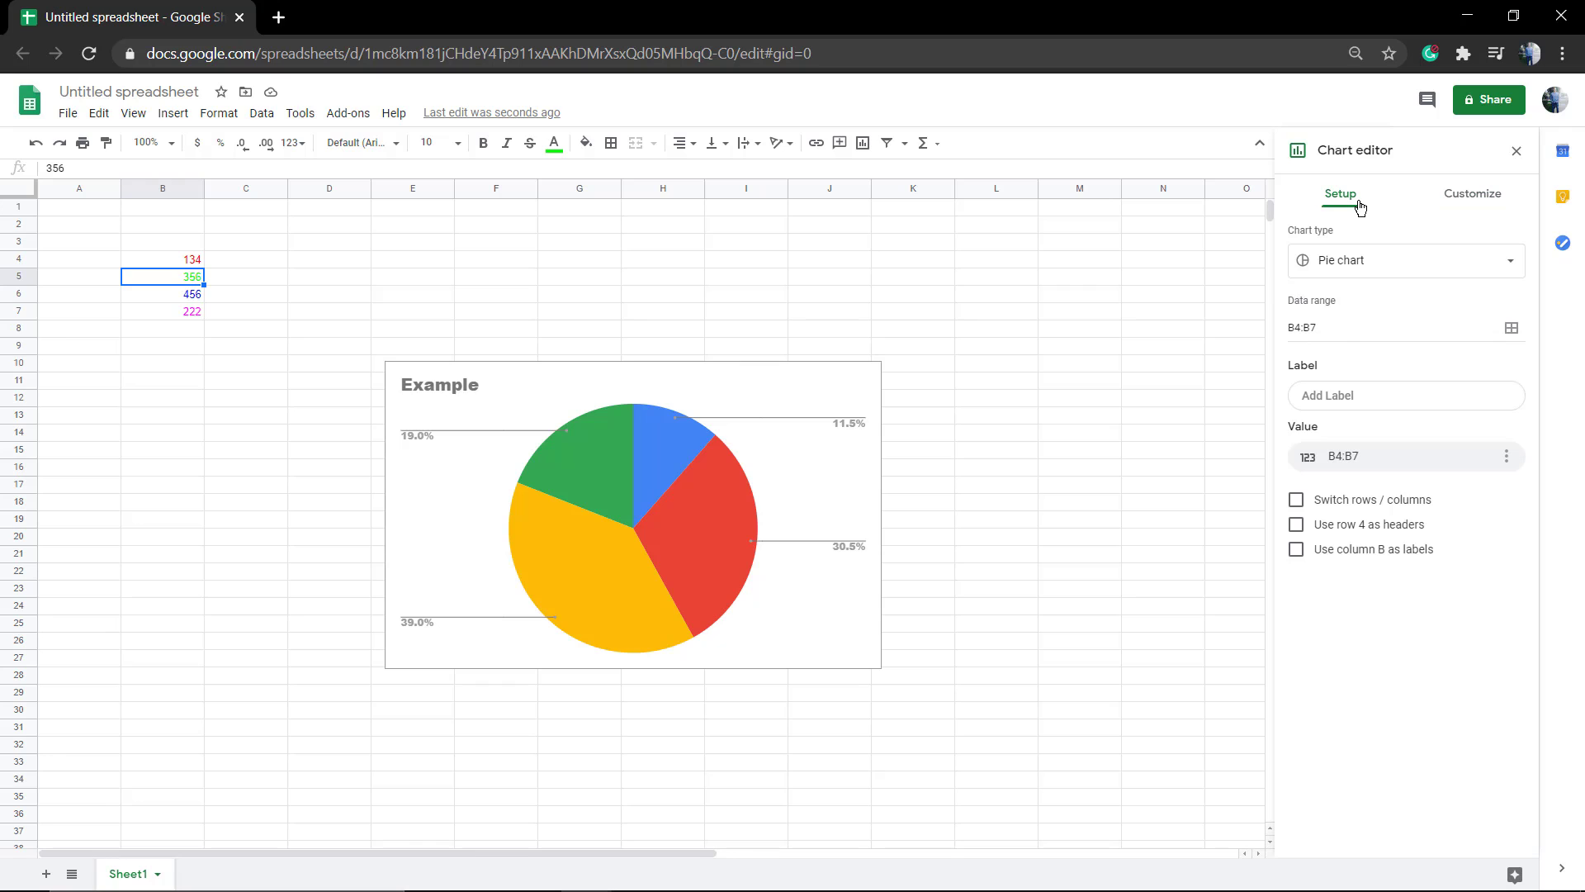
left_click(1378, 259)
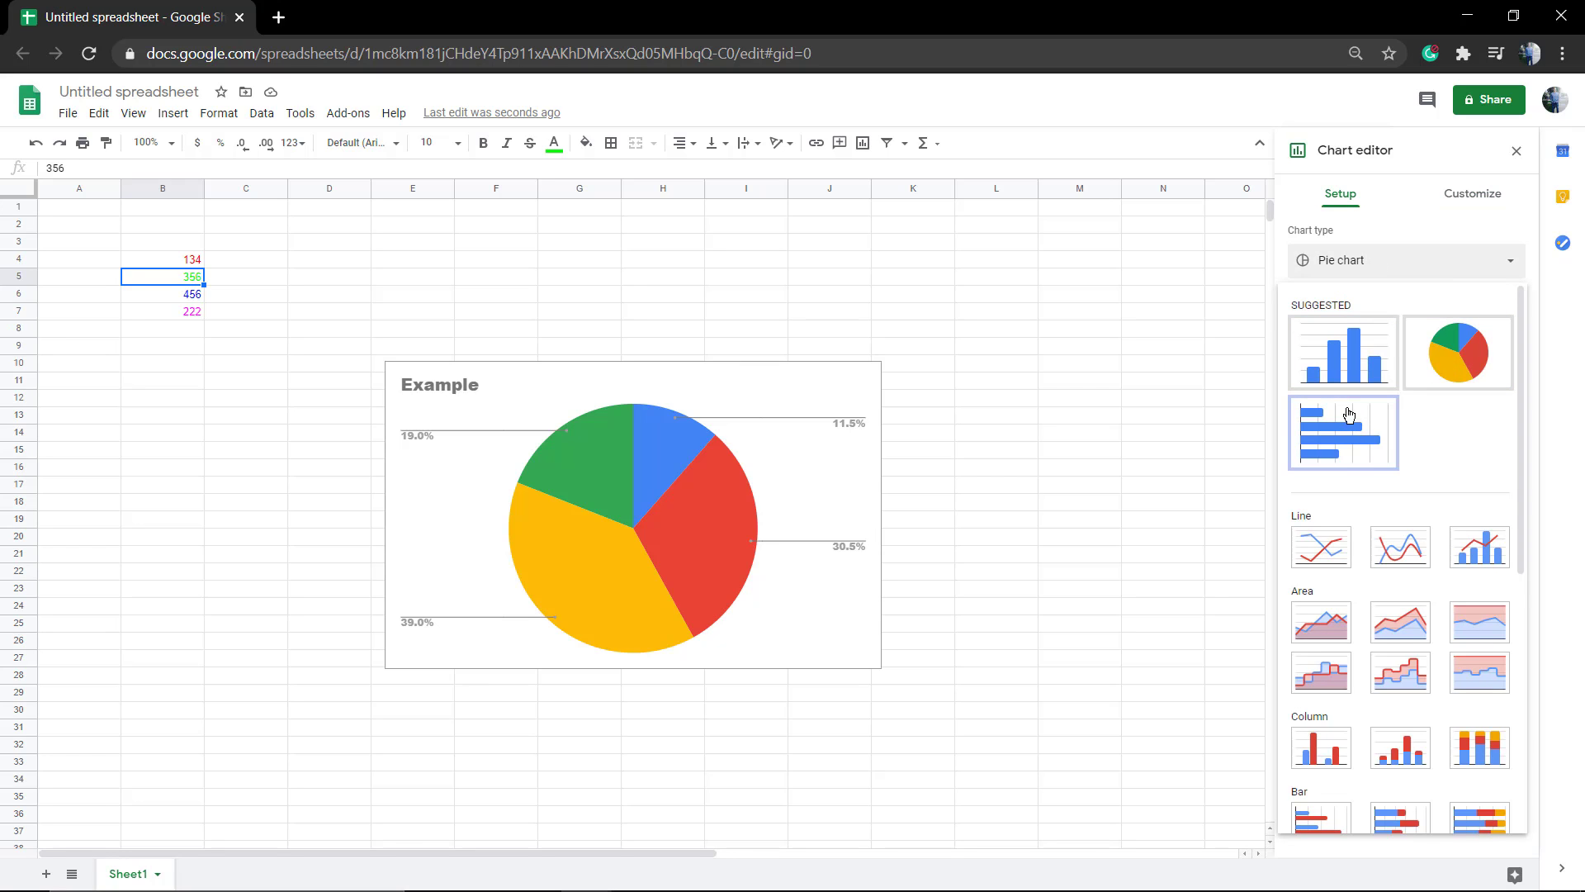
left_click(1353, 344)
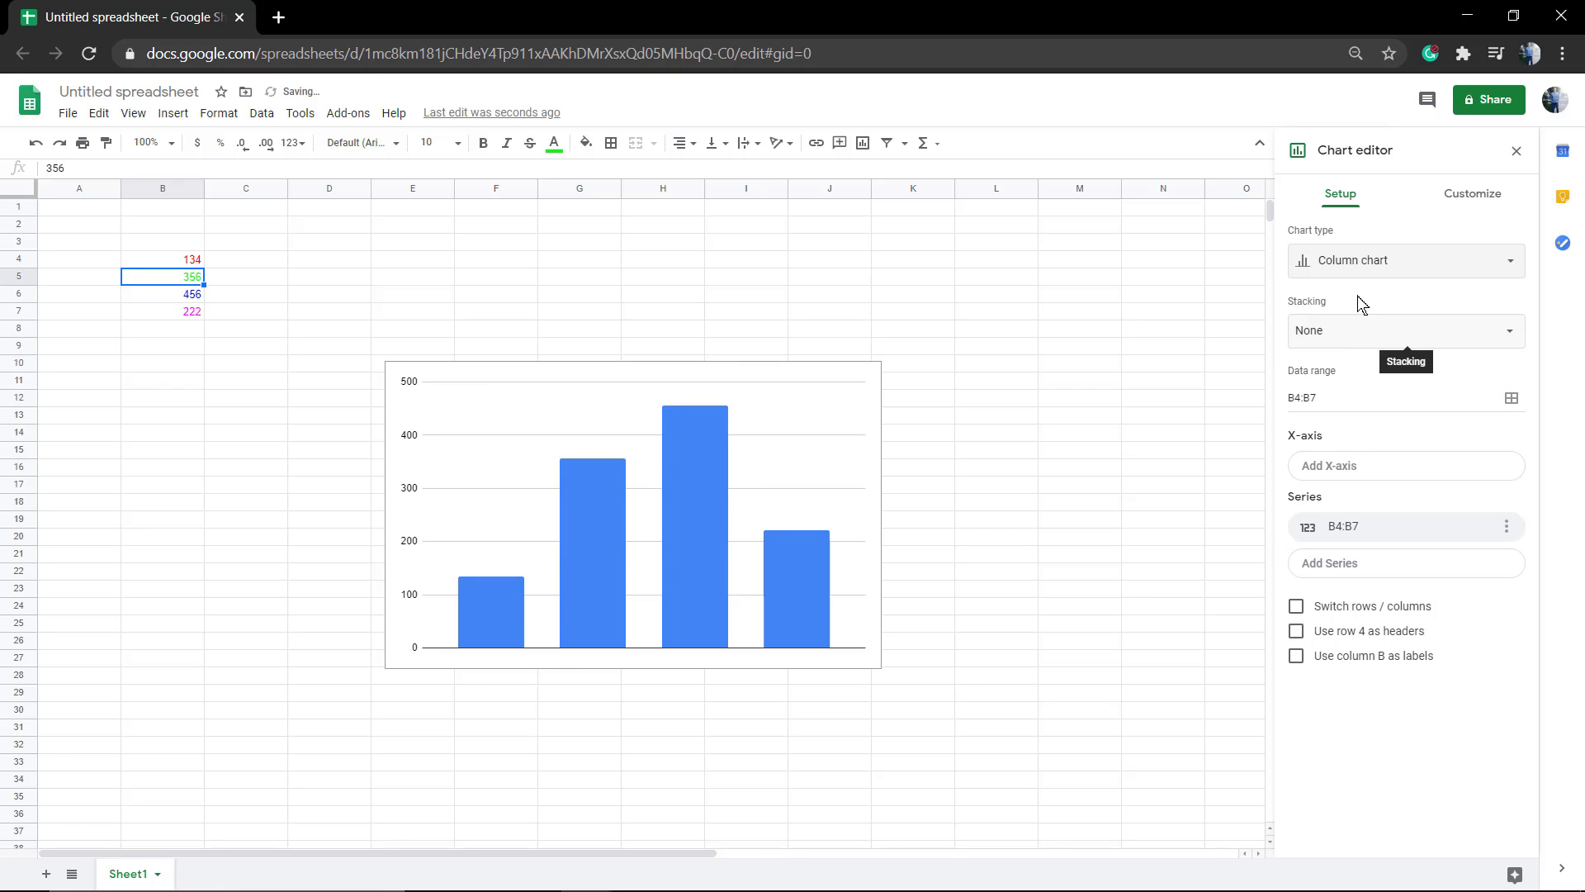
left_click(1377, 261)
left_click(1349, 440)
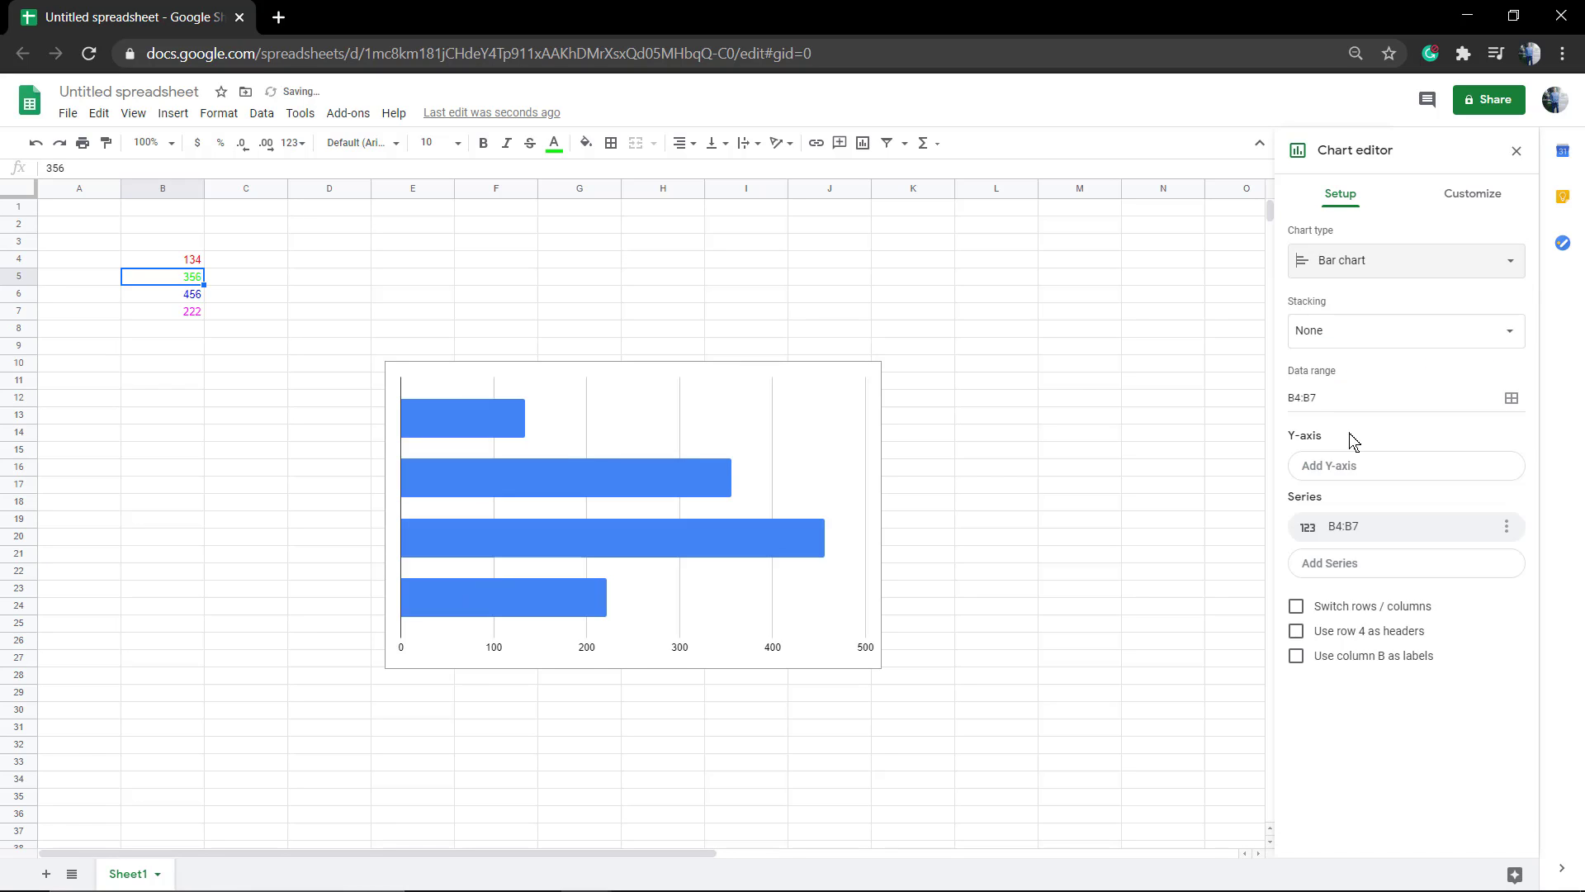
left_click(1364, 278)
left_click(1353, 340)
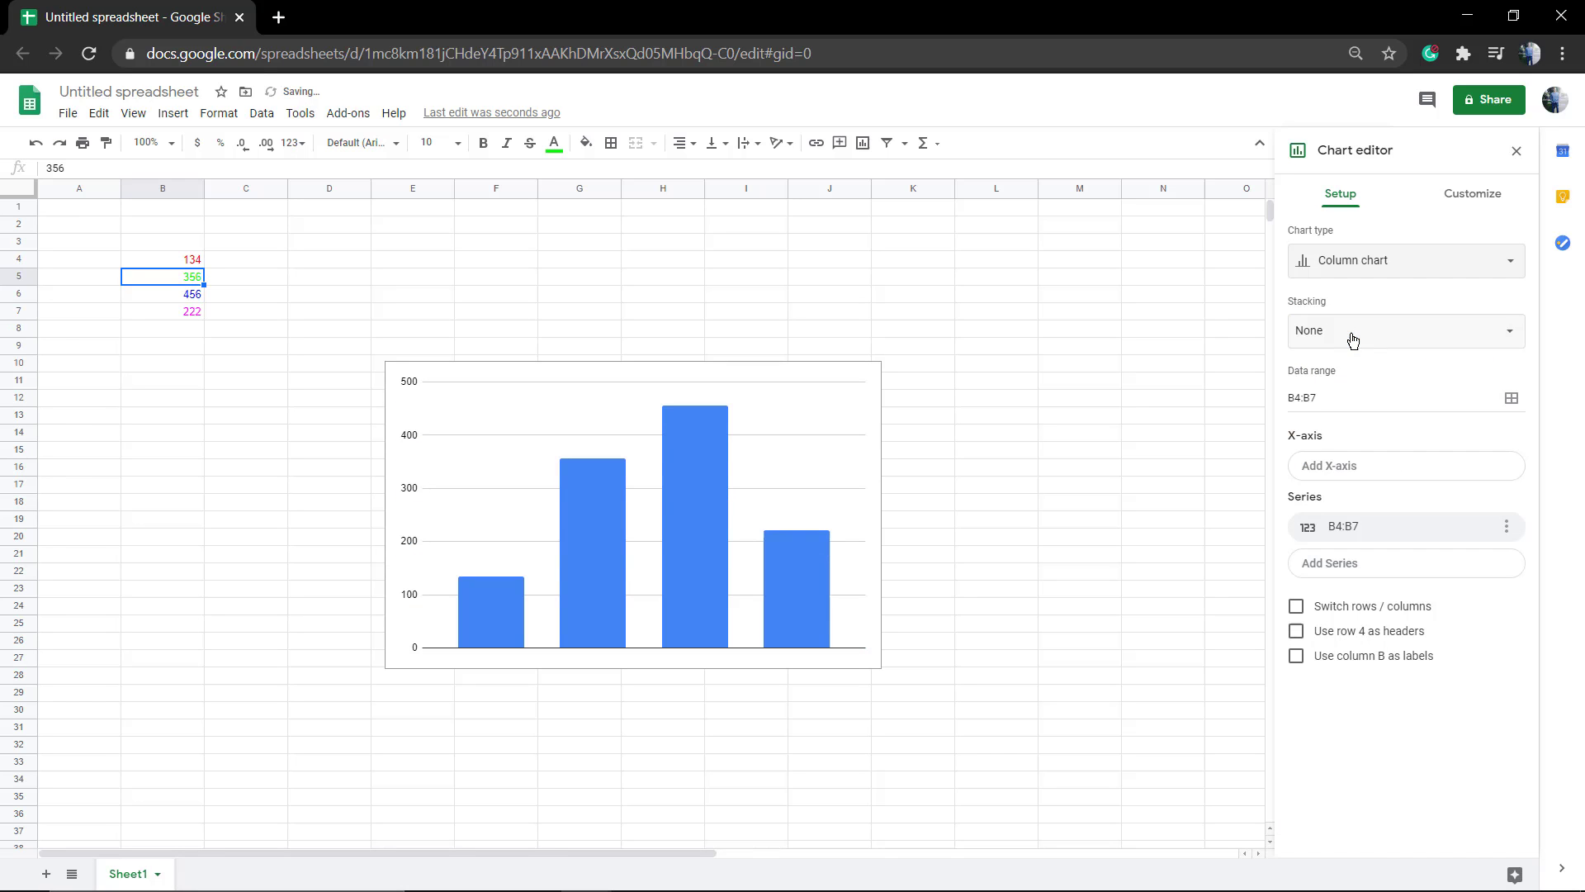
Change the chart to a Doughnut chart, leaving the labels unchanged
left_click(1356, 276)
scroll(1344, 495, "down", 5)
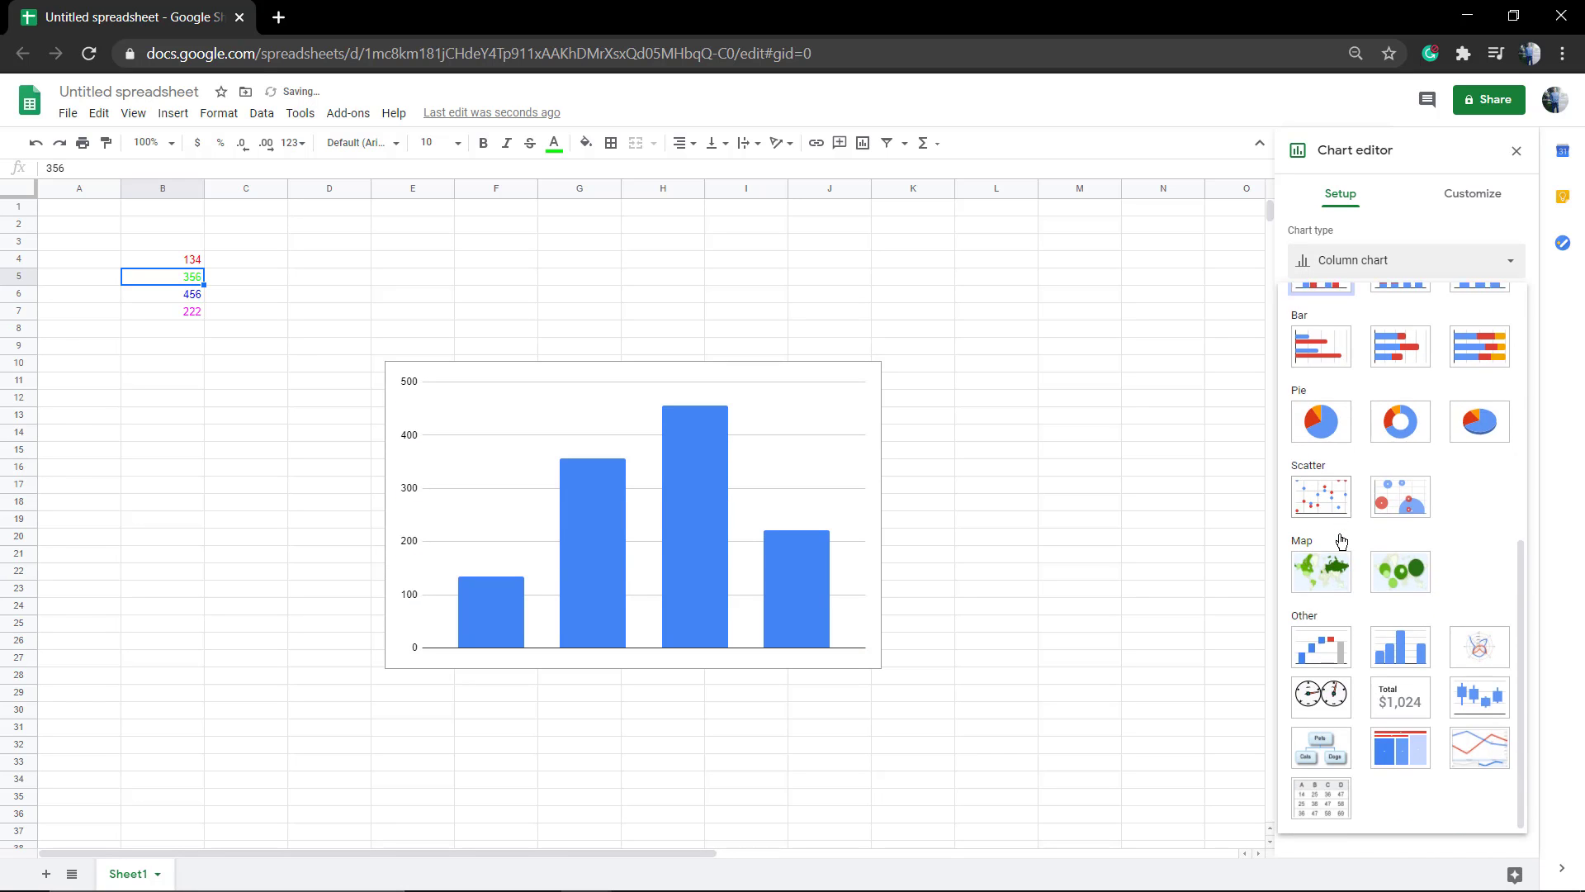
left_click(1392, 421)
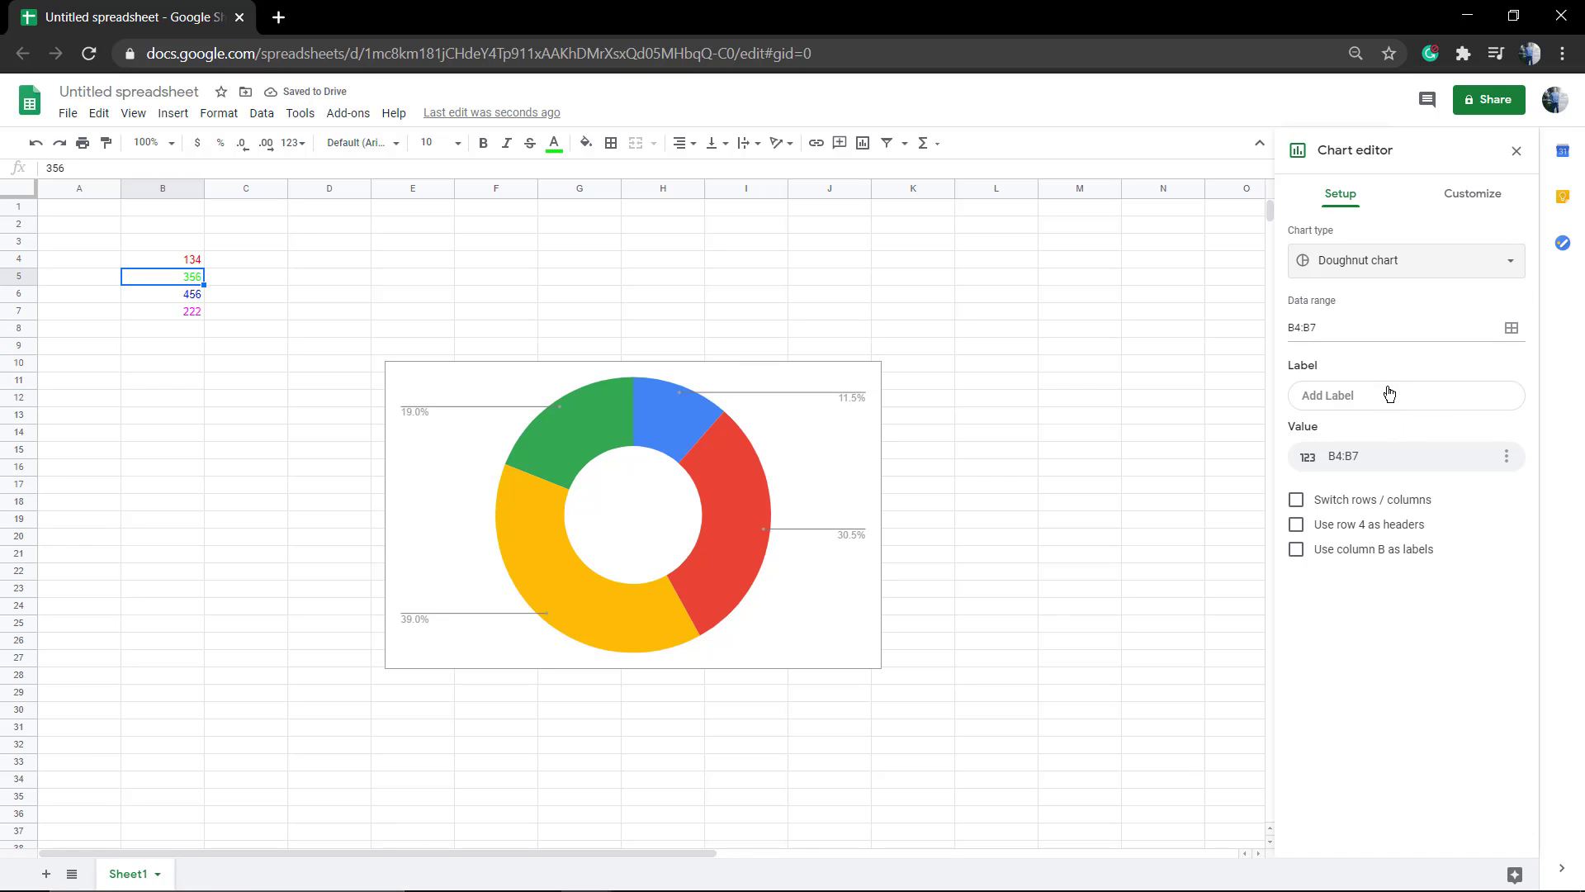
left_click(1388, 393)
left_click(1377, 323)
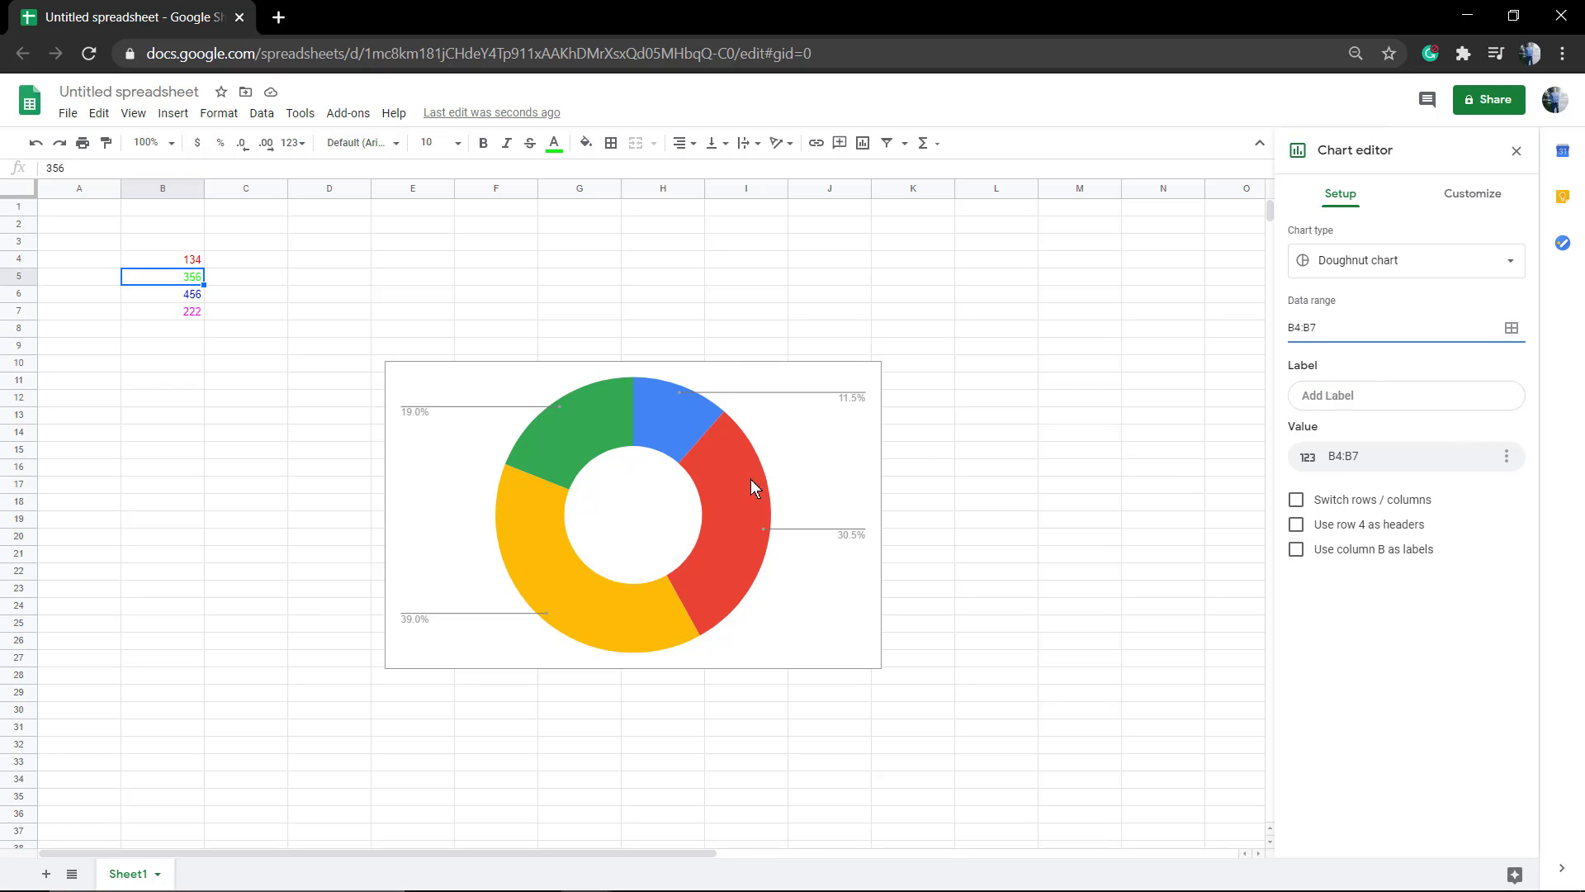
Label A4 to A6 as RED, GREEN and BLUE, fixing the BLUE typo
left_click(59, 272)
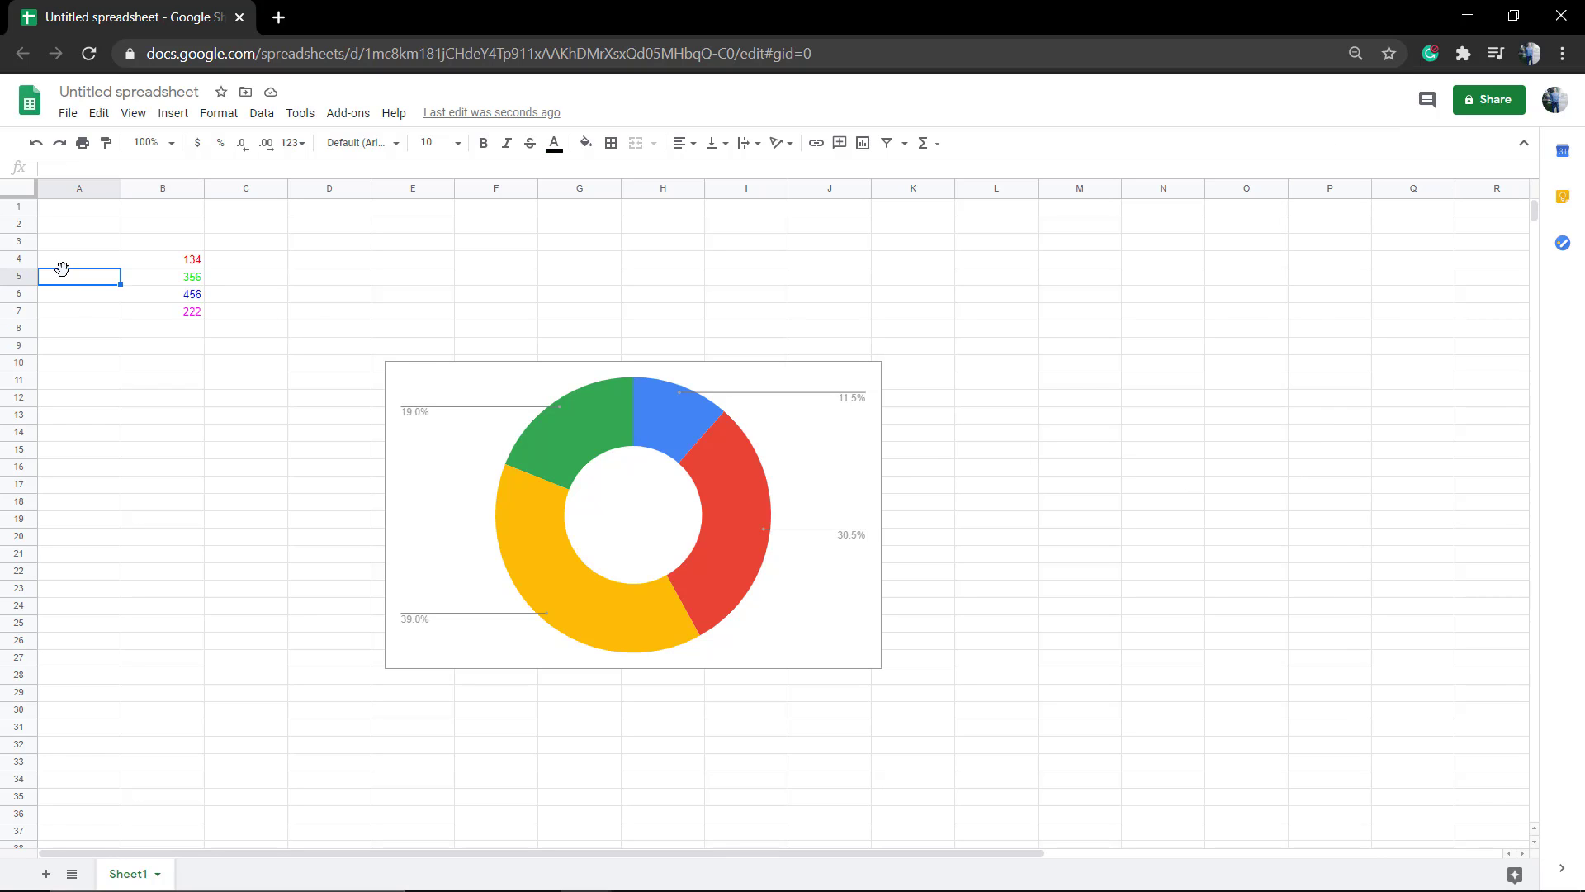
left_click(92, 262)
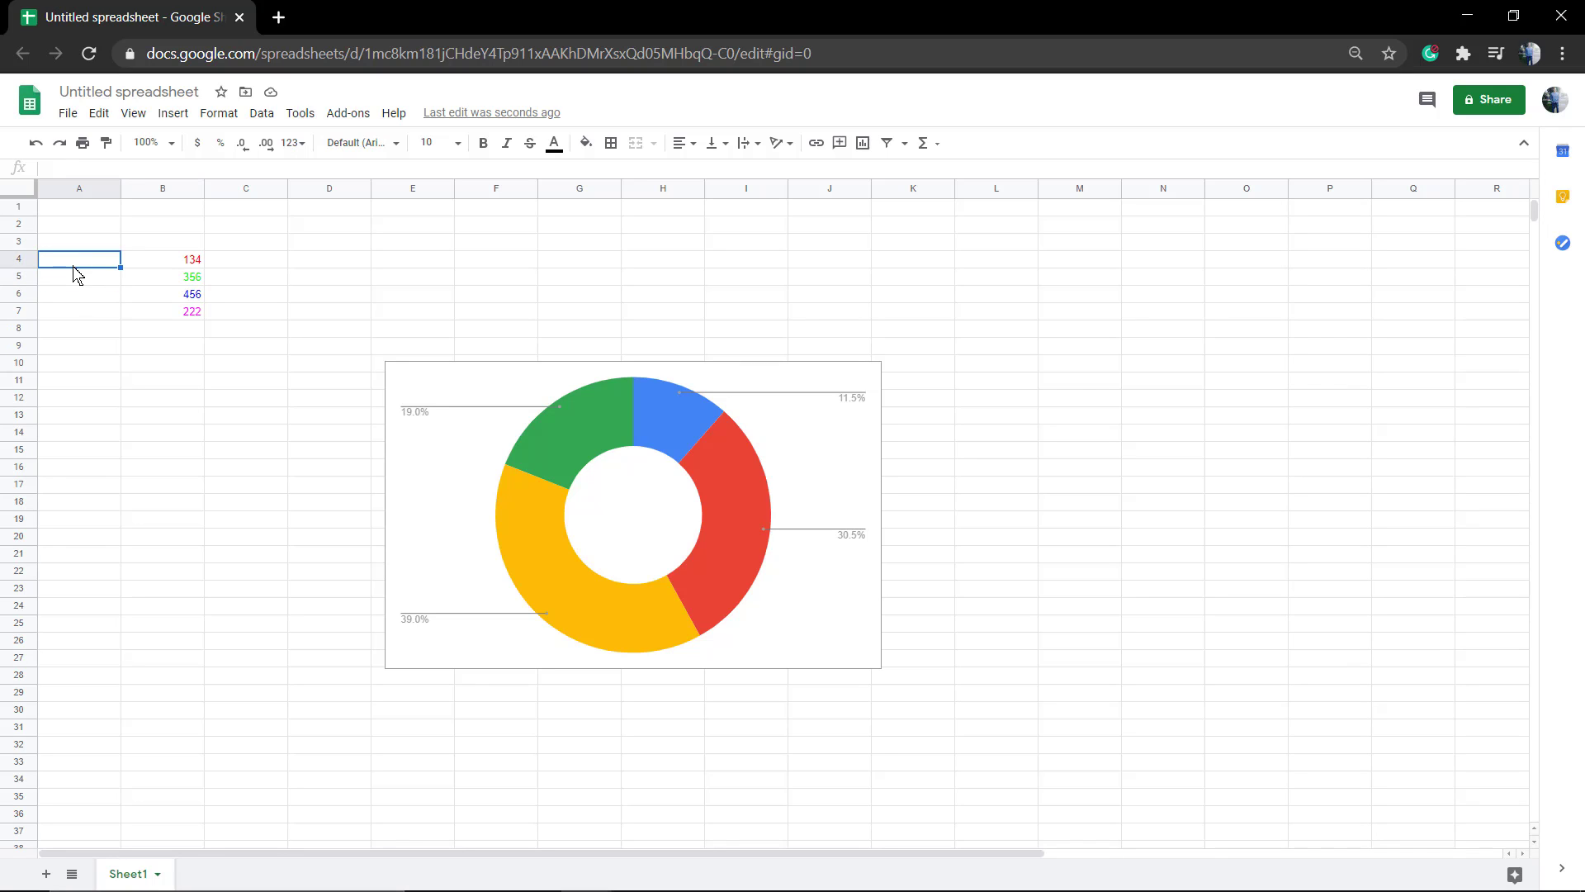
type("RED")
double_click(90, 282)
type("GREE")
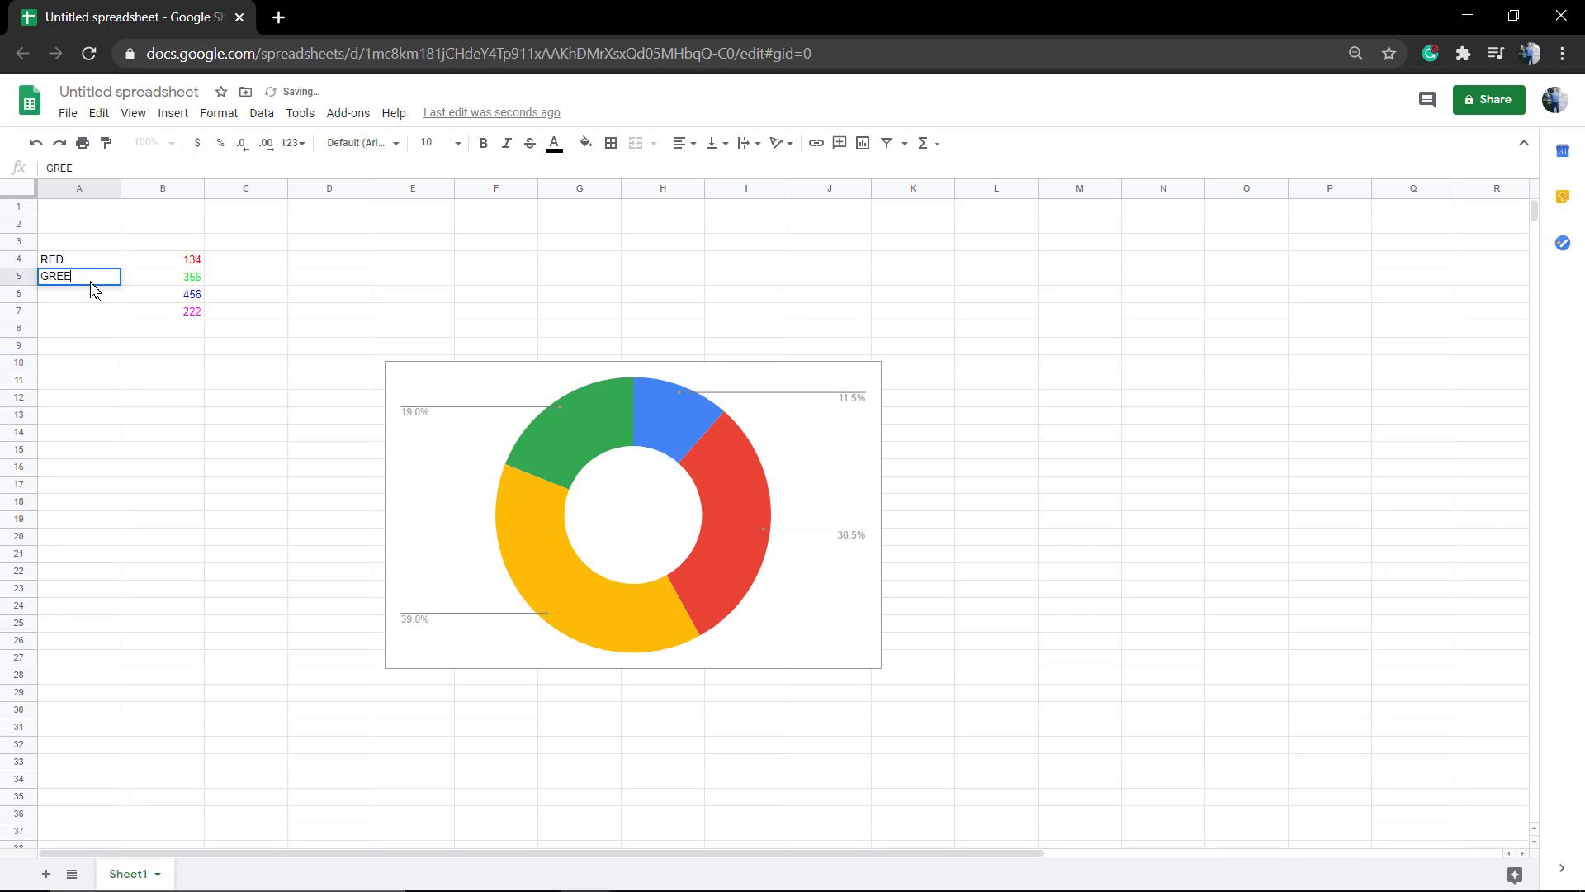
type("N")
double_click(91, 299)
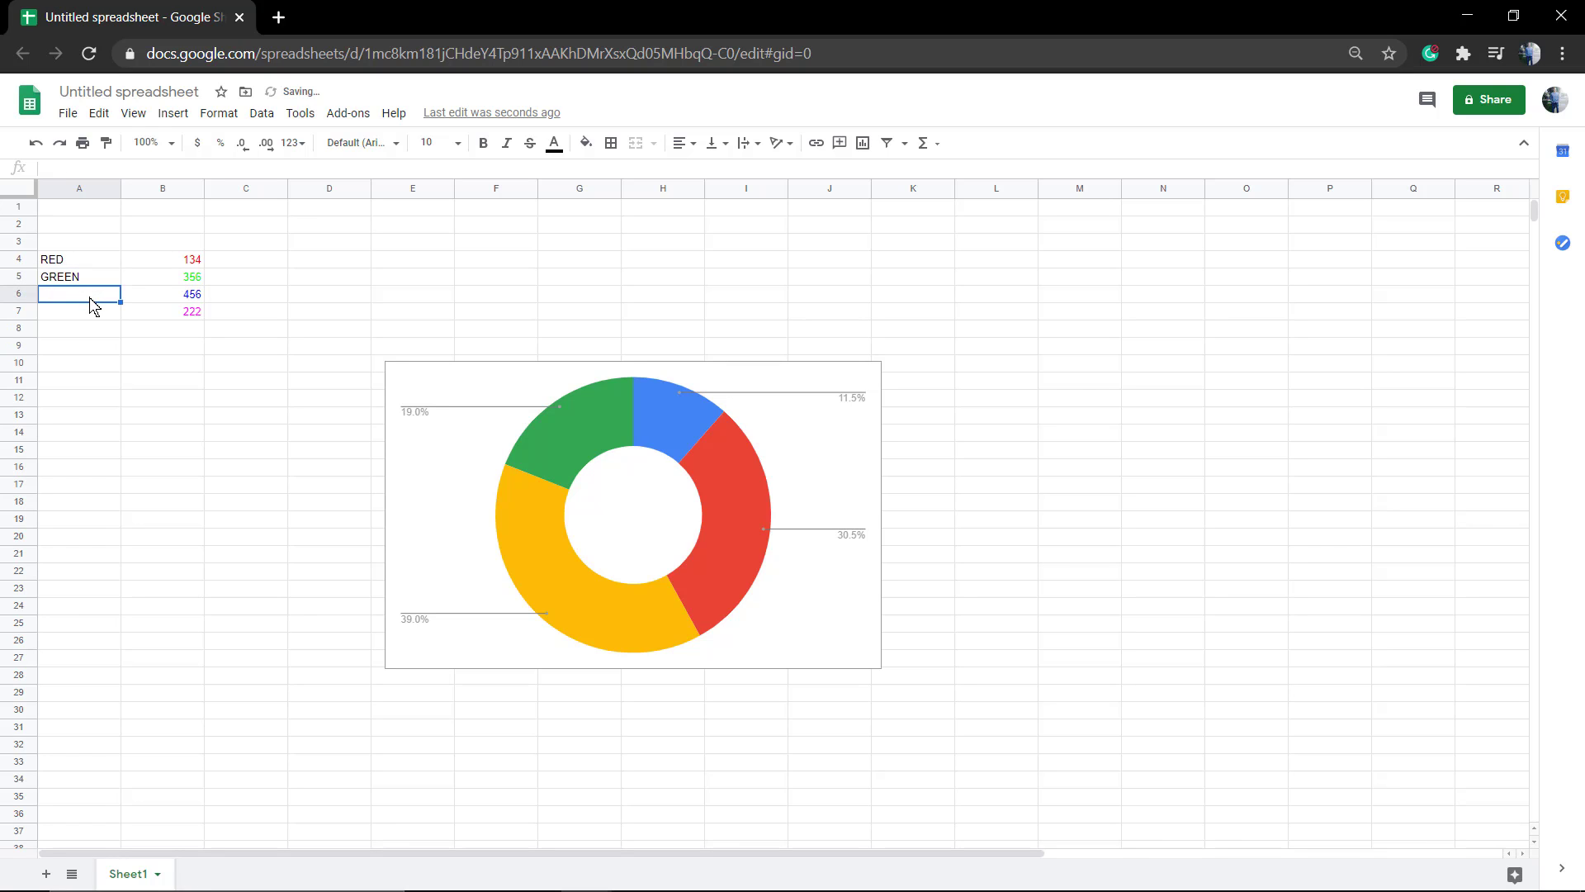
type("BLUW")
key("BackSpace")
type("E")
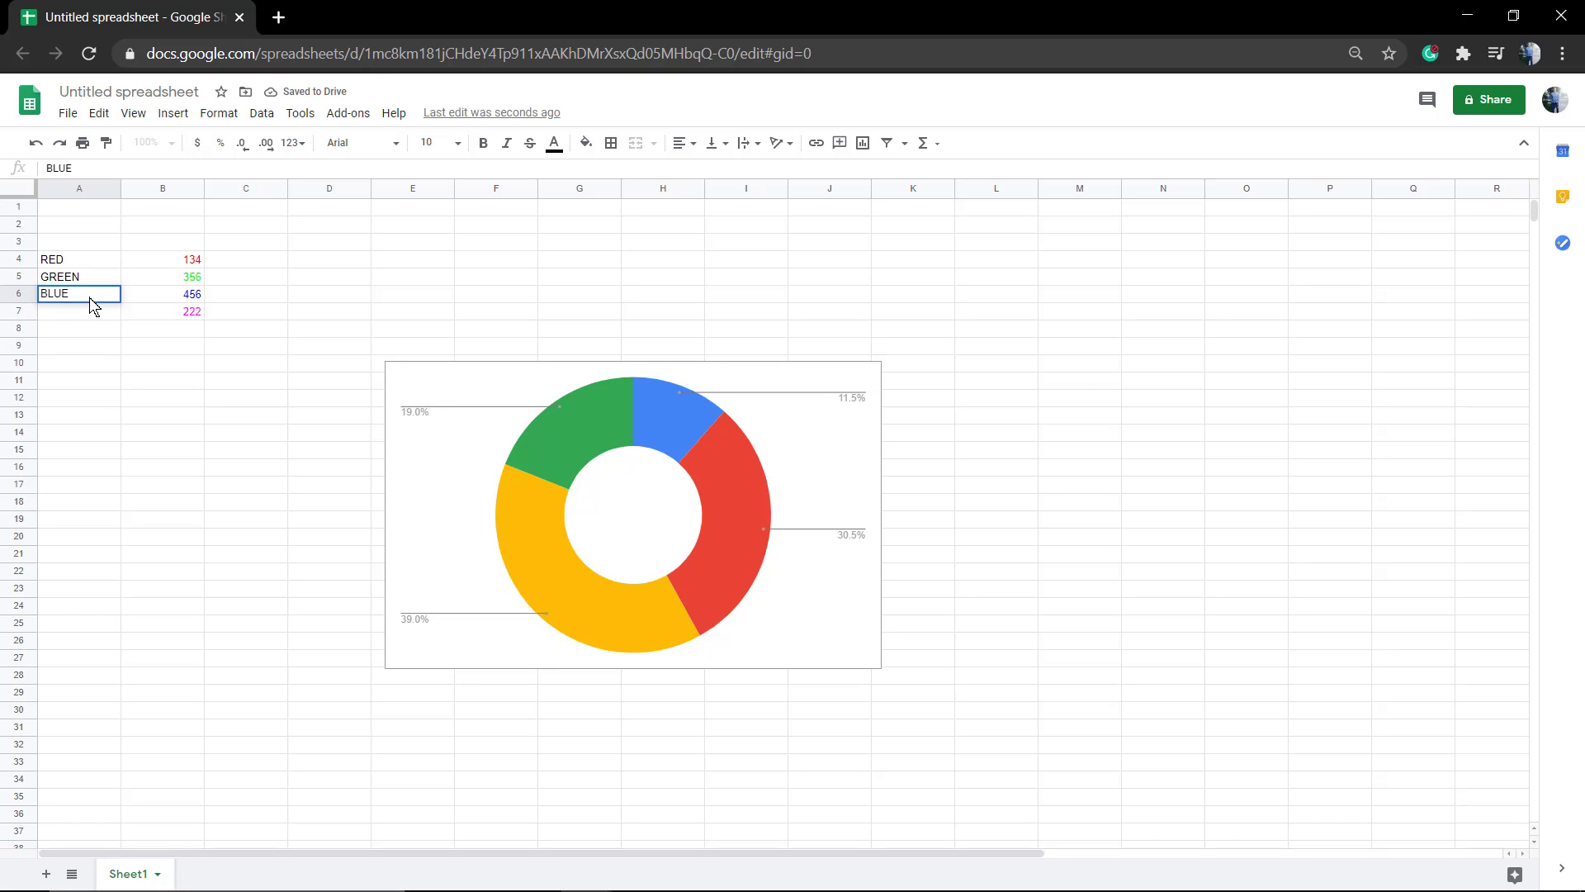
double_click(89, 310)
type("PUR")
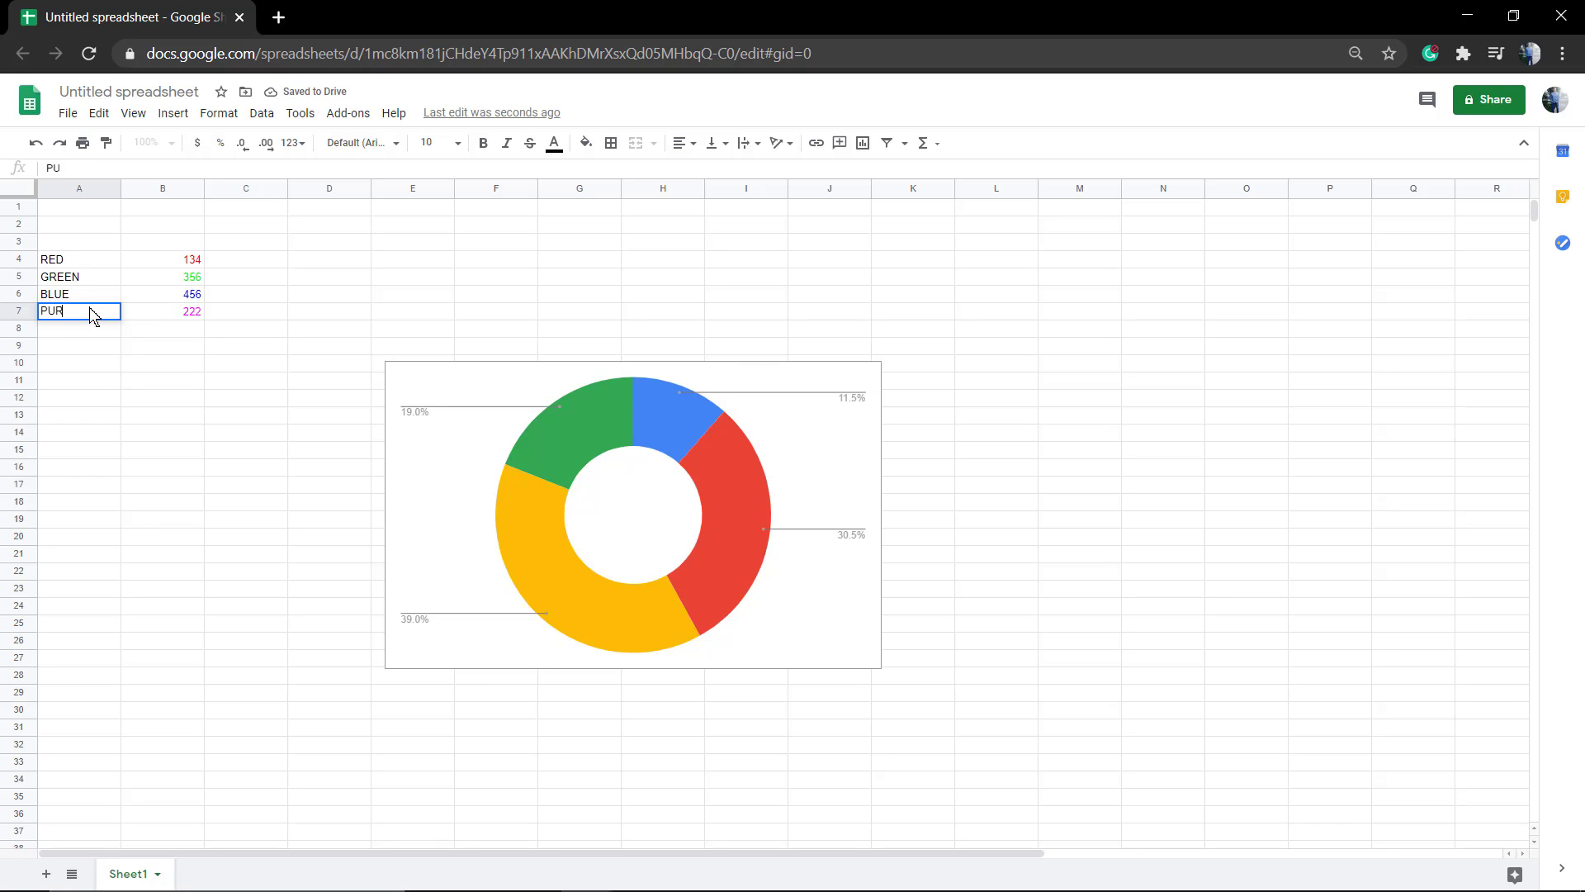
type("PLE")
Enter PURPLE in A7 and select the range A4:B7
left_click(236, 418)
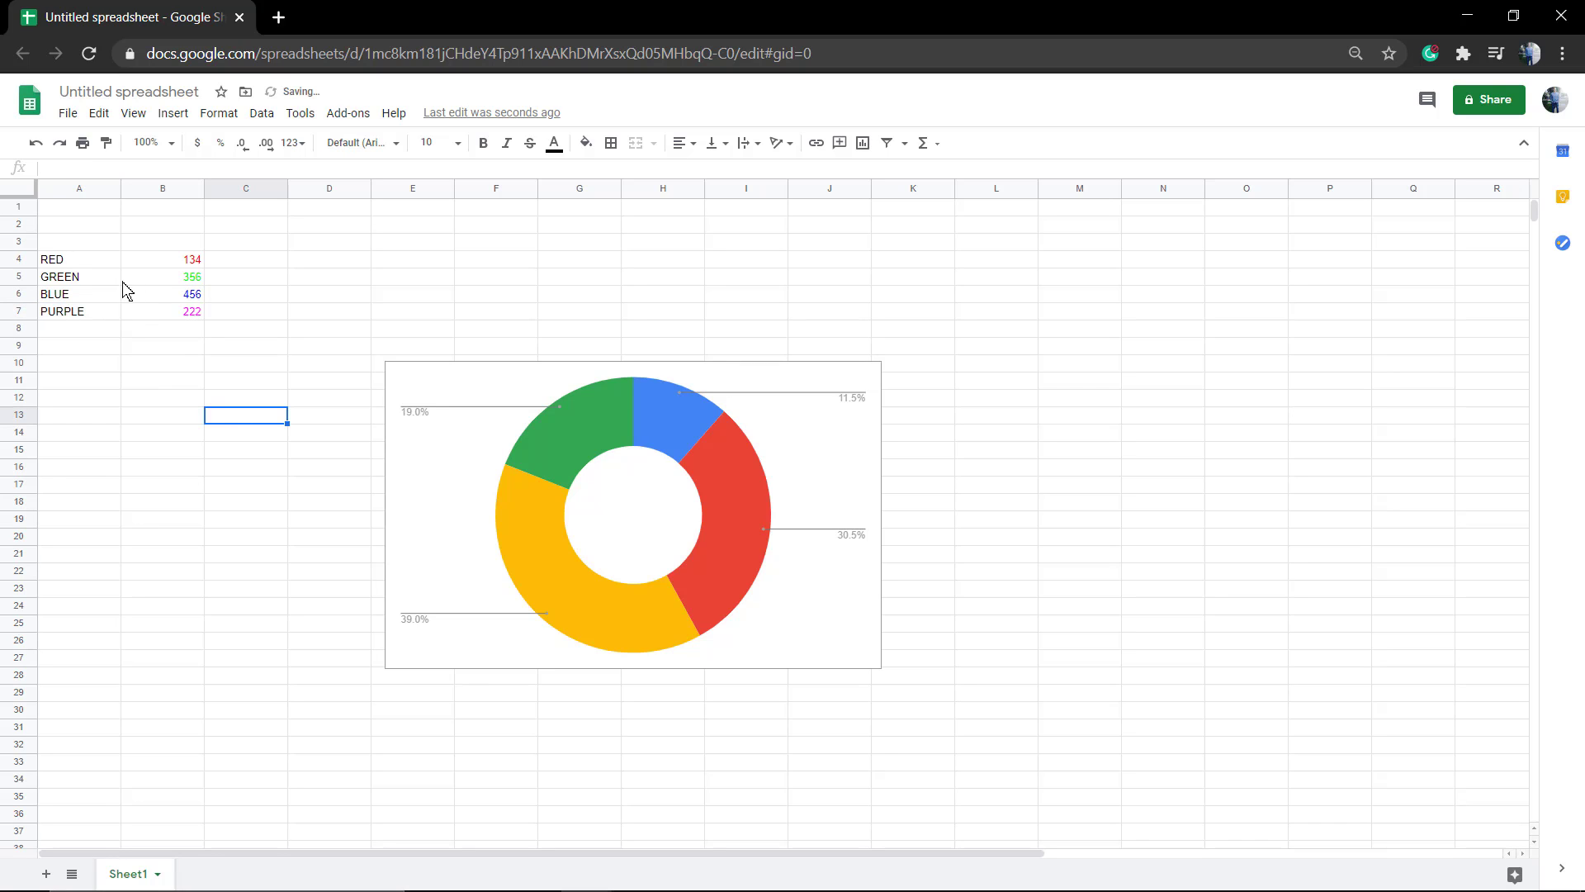
mouse_move(87, 257)
left_mouse_down()
mouse_move(187, 284)
mouse_move(220, 325)
left_mouse_up()
left_click(210, 314)
left_click_drag(91, 264, 186, 316)
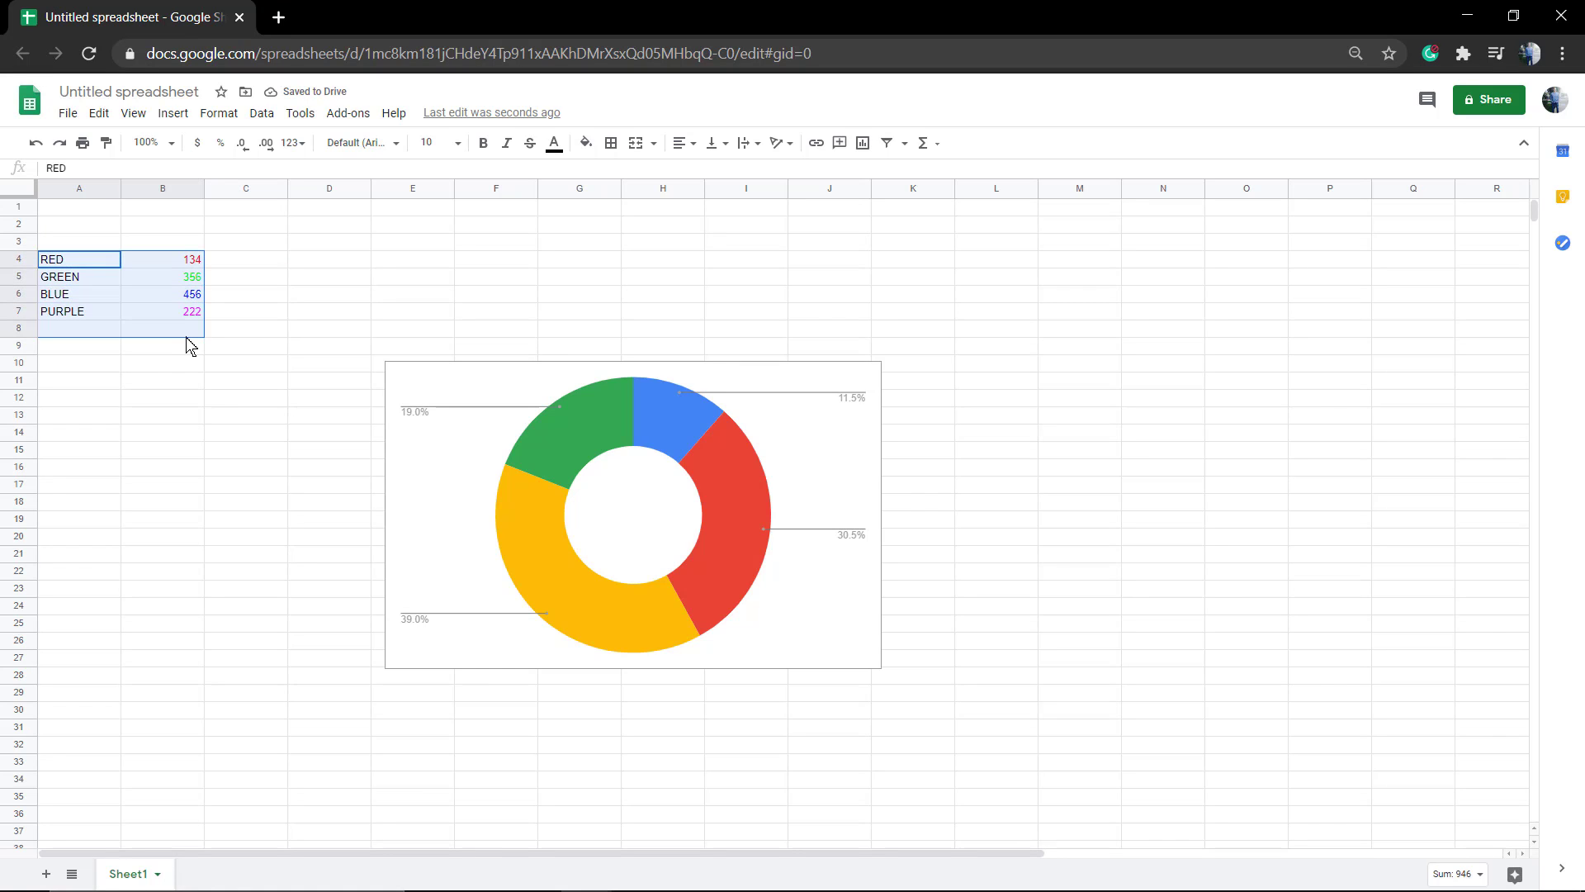
Delete the old doughnut chart from the sheet
left_click(598, 483)
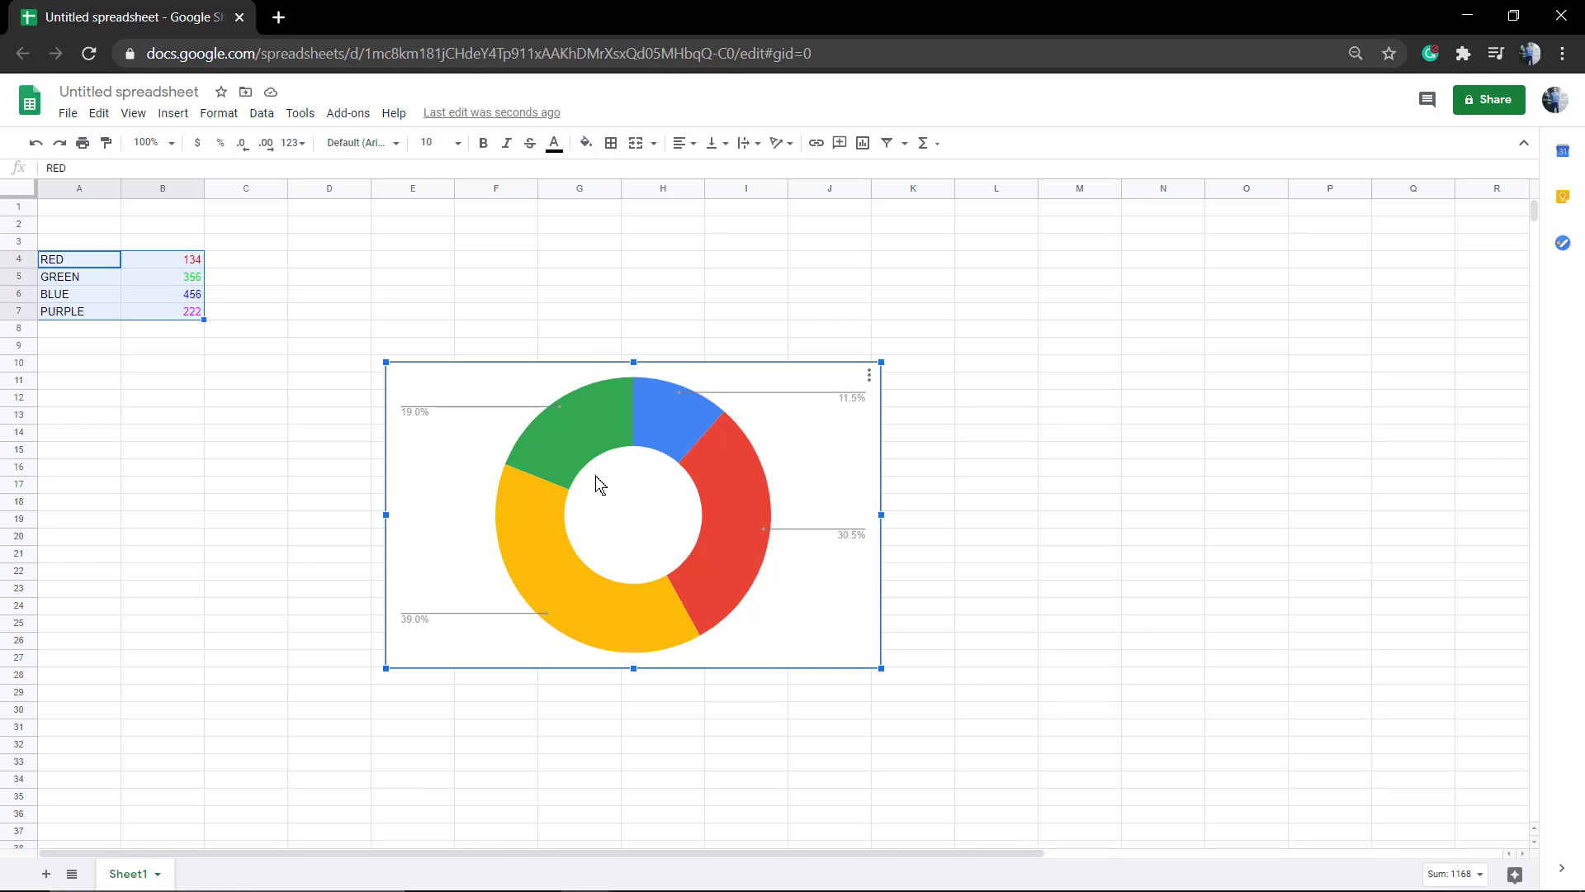
key("Delete")
left_click(172, 114)
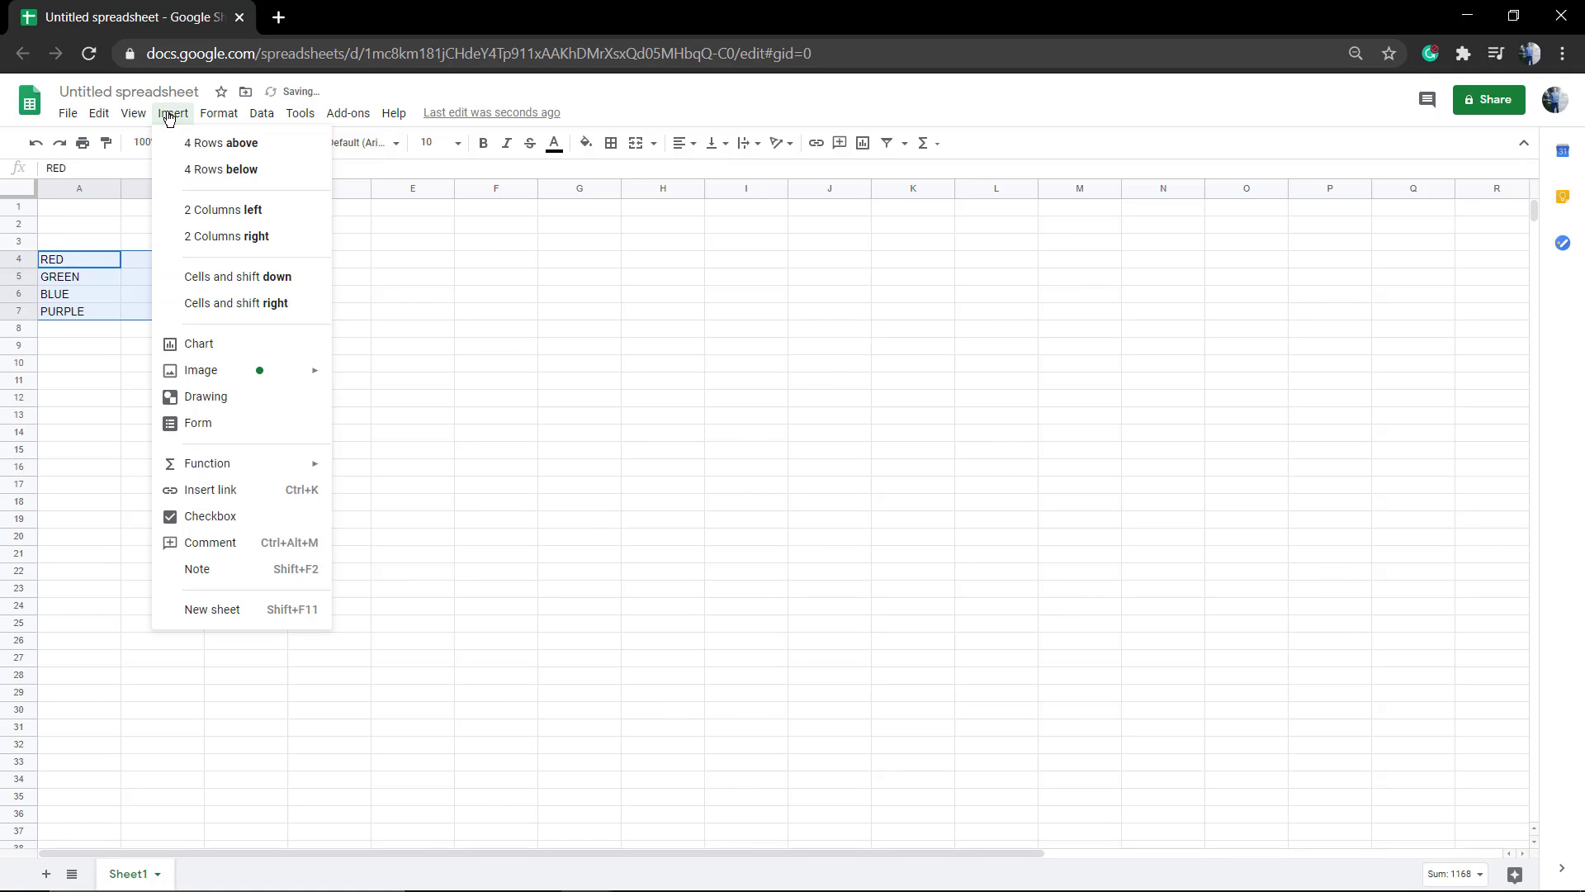
left_click(481, 454)
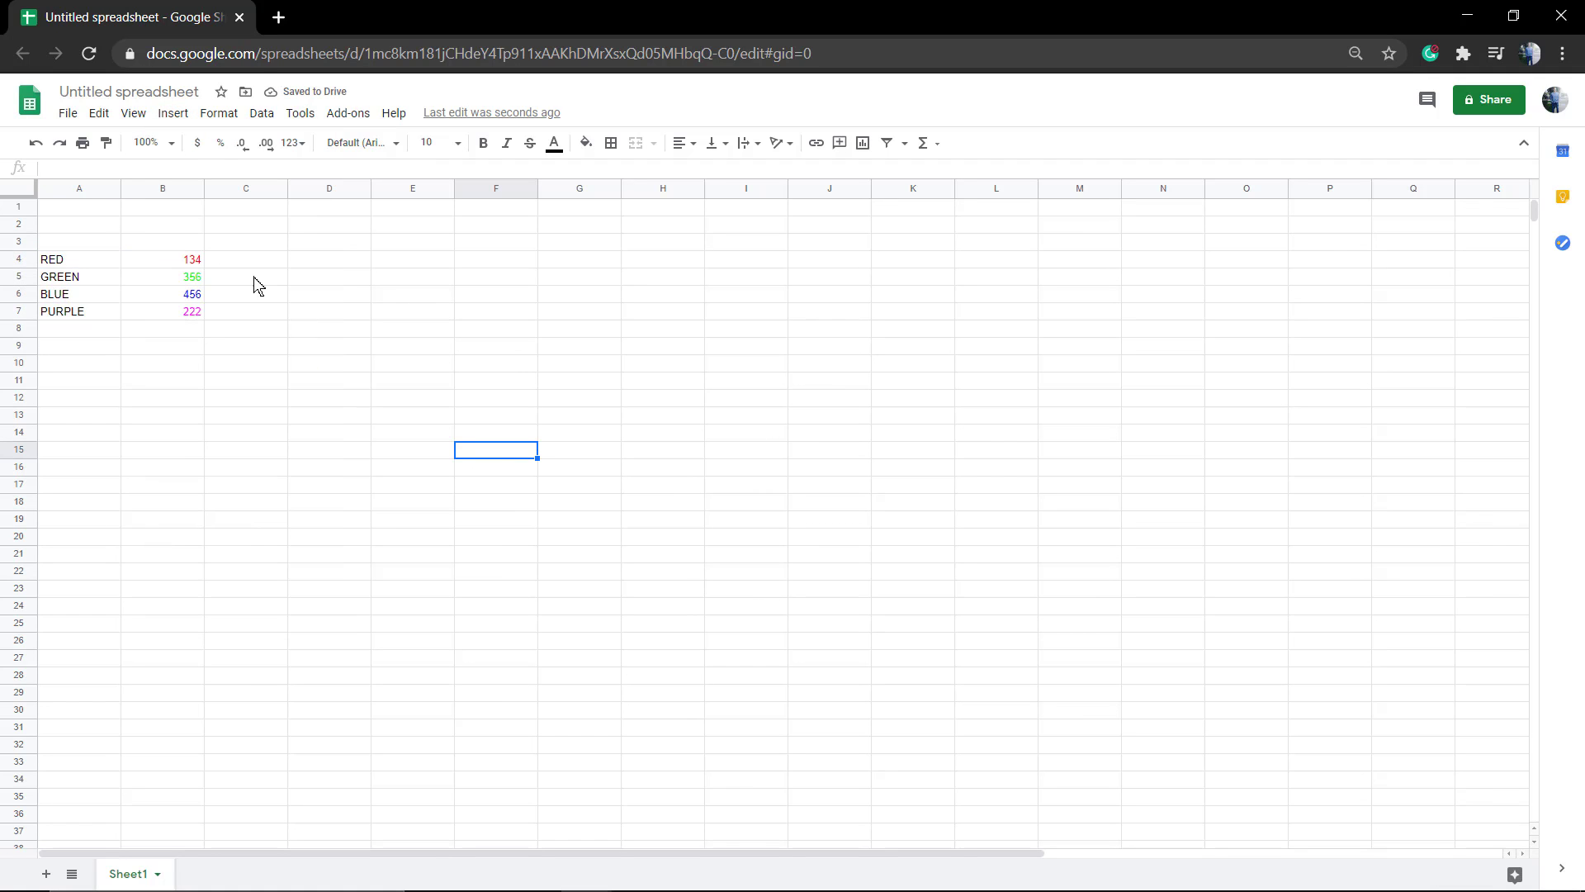
Insert a new empty chart and open its editor with A4:B7 selected
left_click(177, 116)
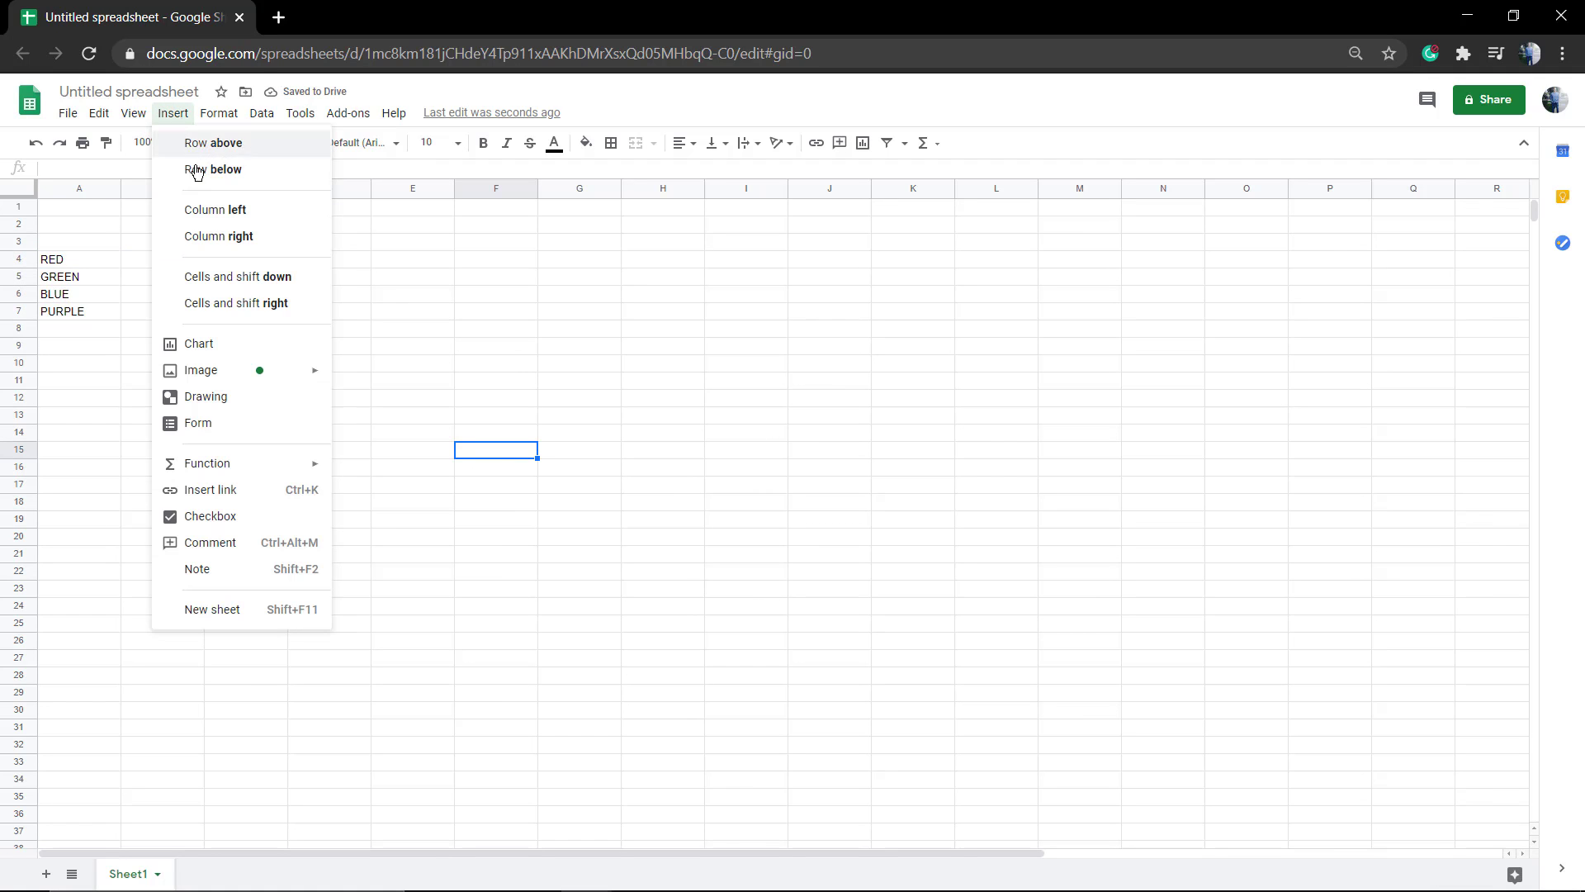
left_click(239, 357)
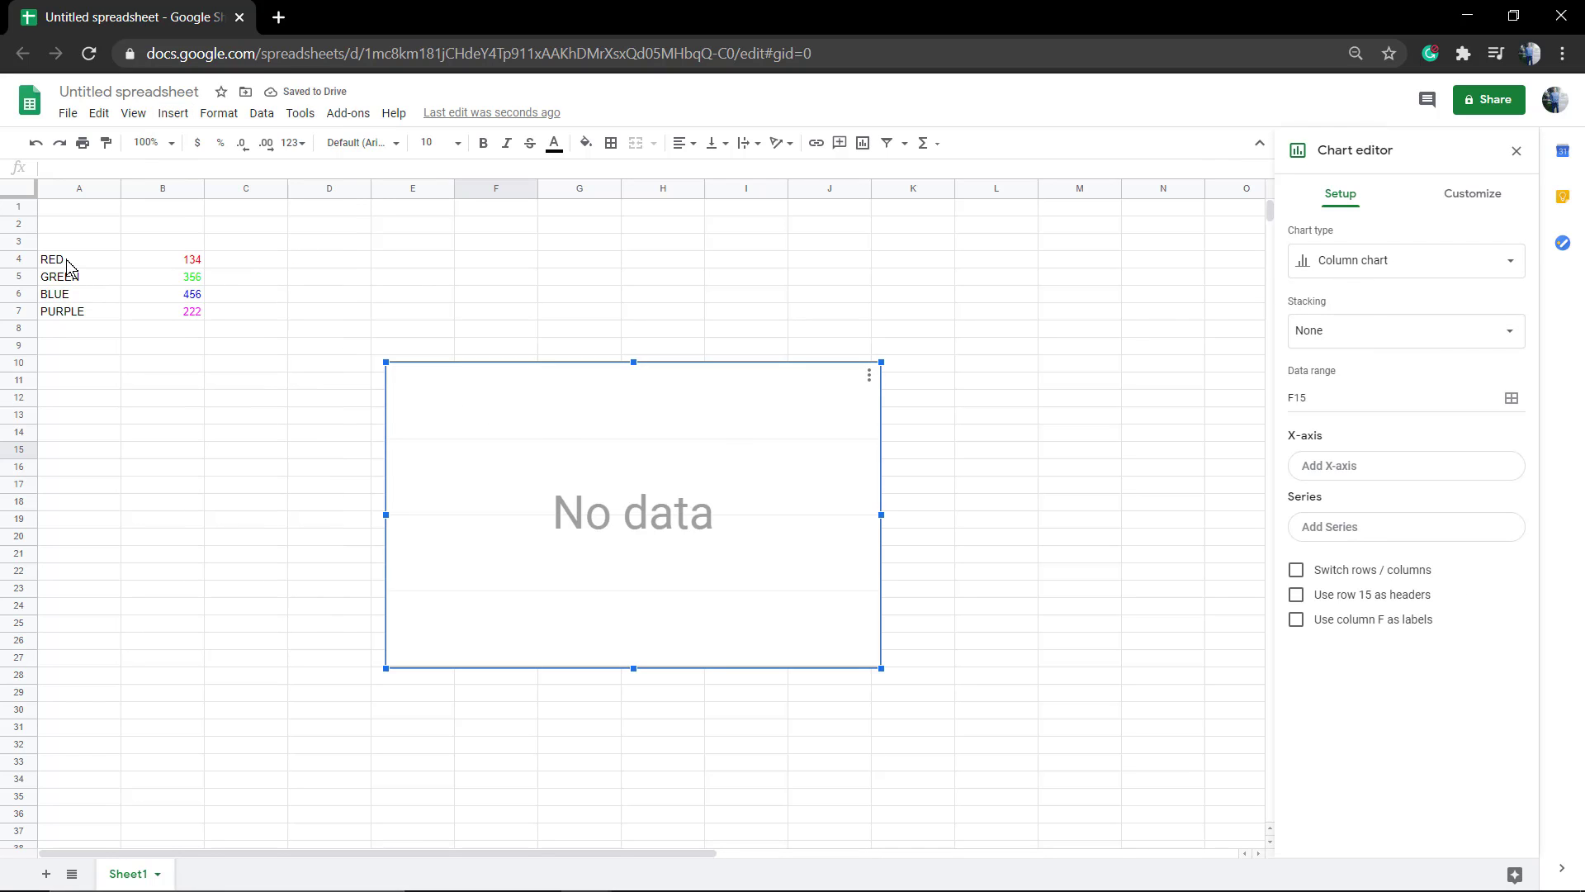
left_click_drag(69, 267, 189, 309)
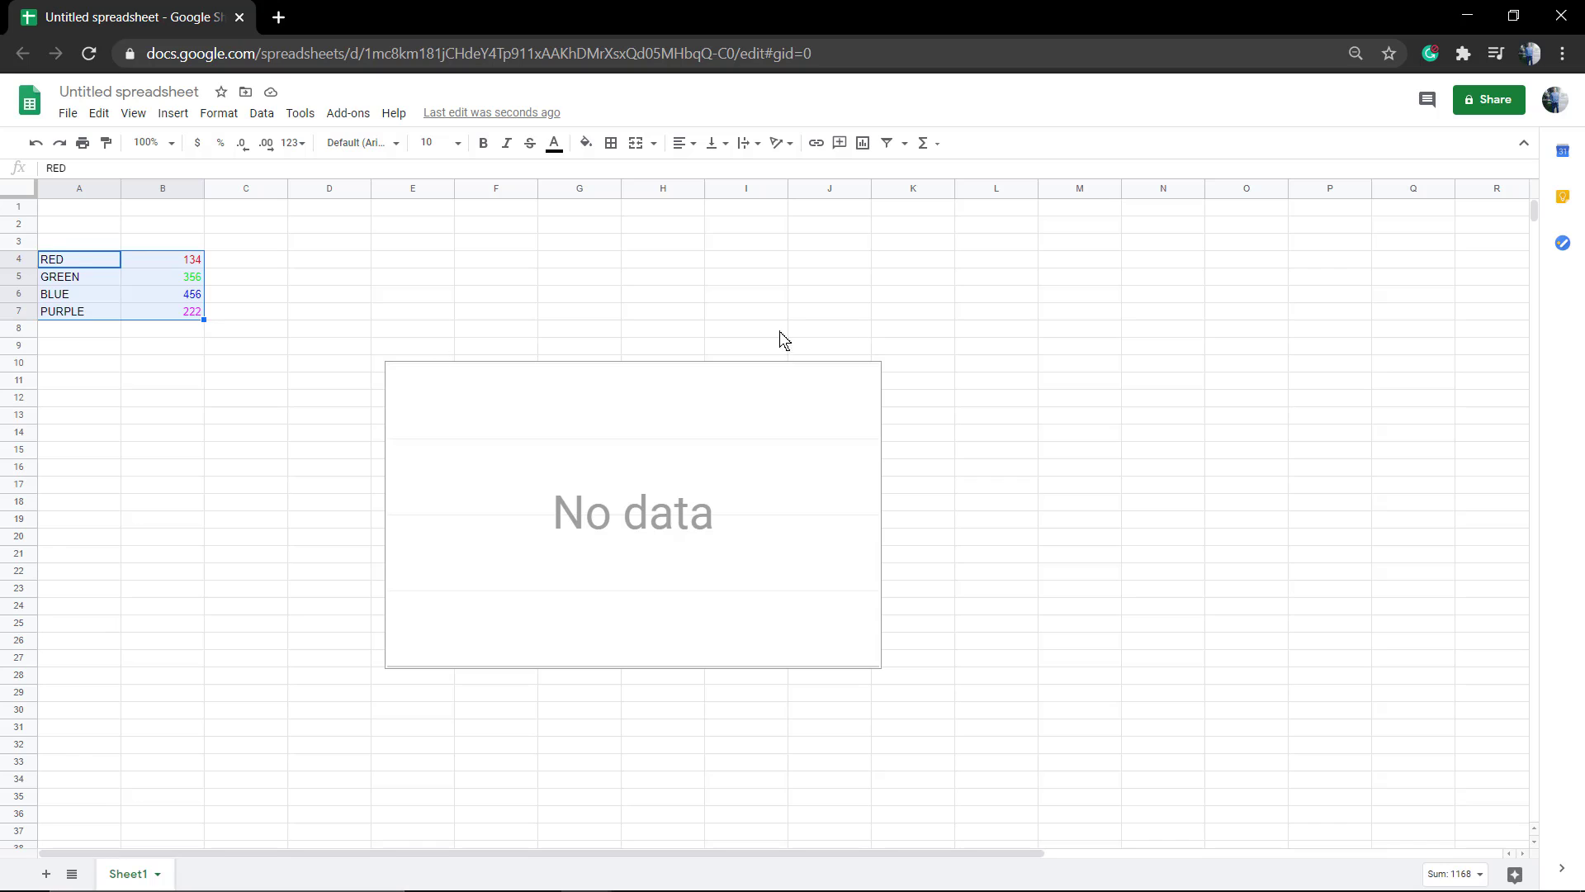
double_click(453, 421)
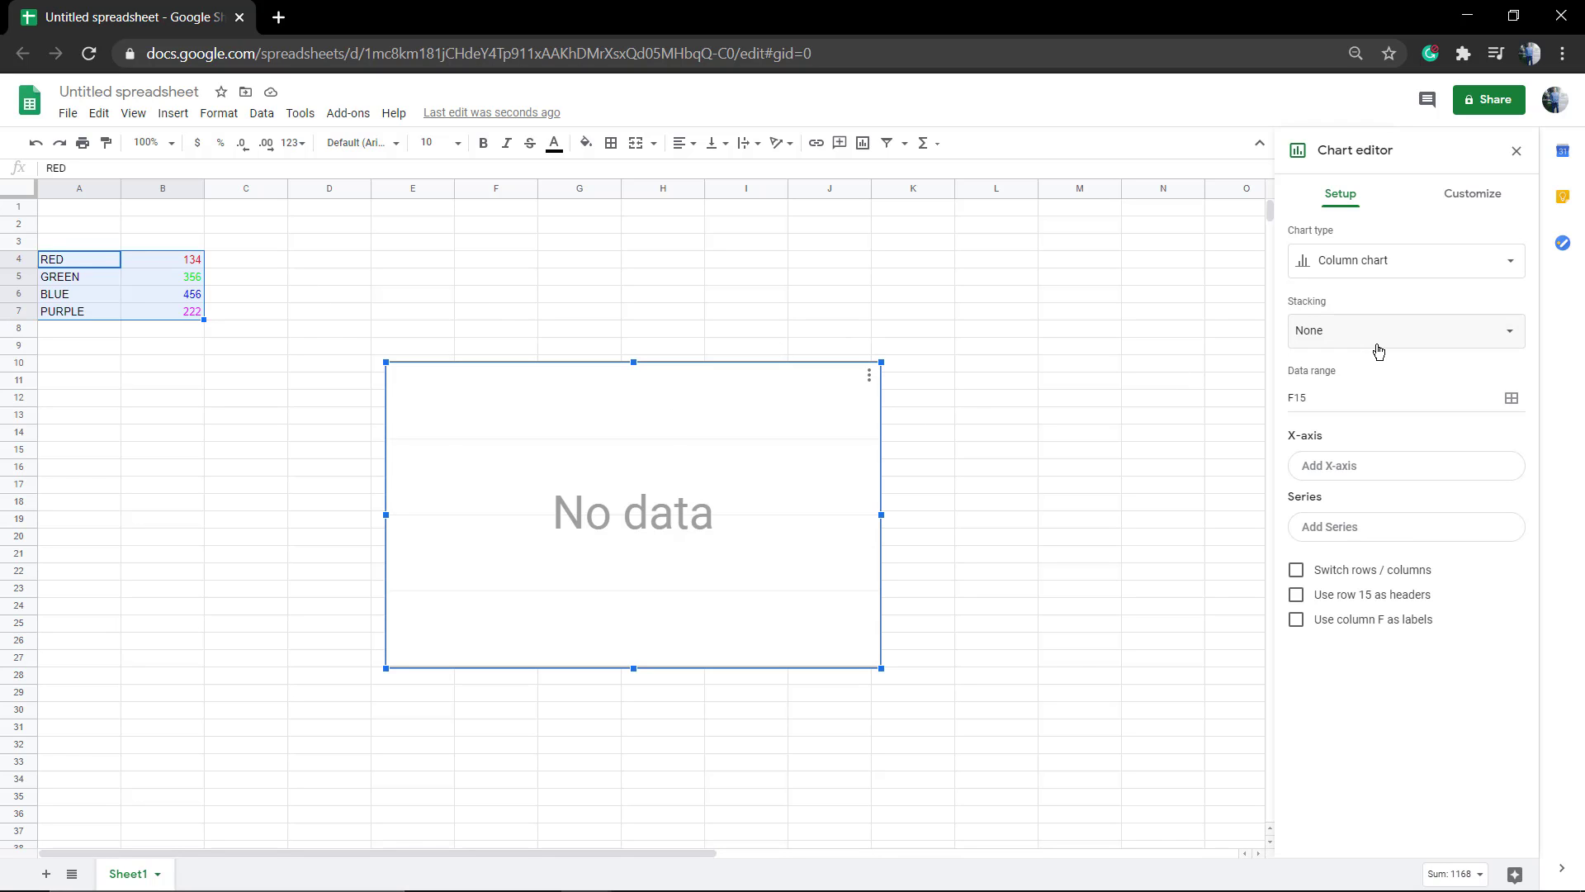
Set the chart's data range to A4:B7, plotting RED, GREEN, BLUE and PURPLE as bars
left_click(1511, 398)
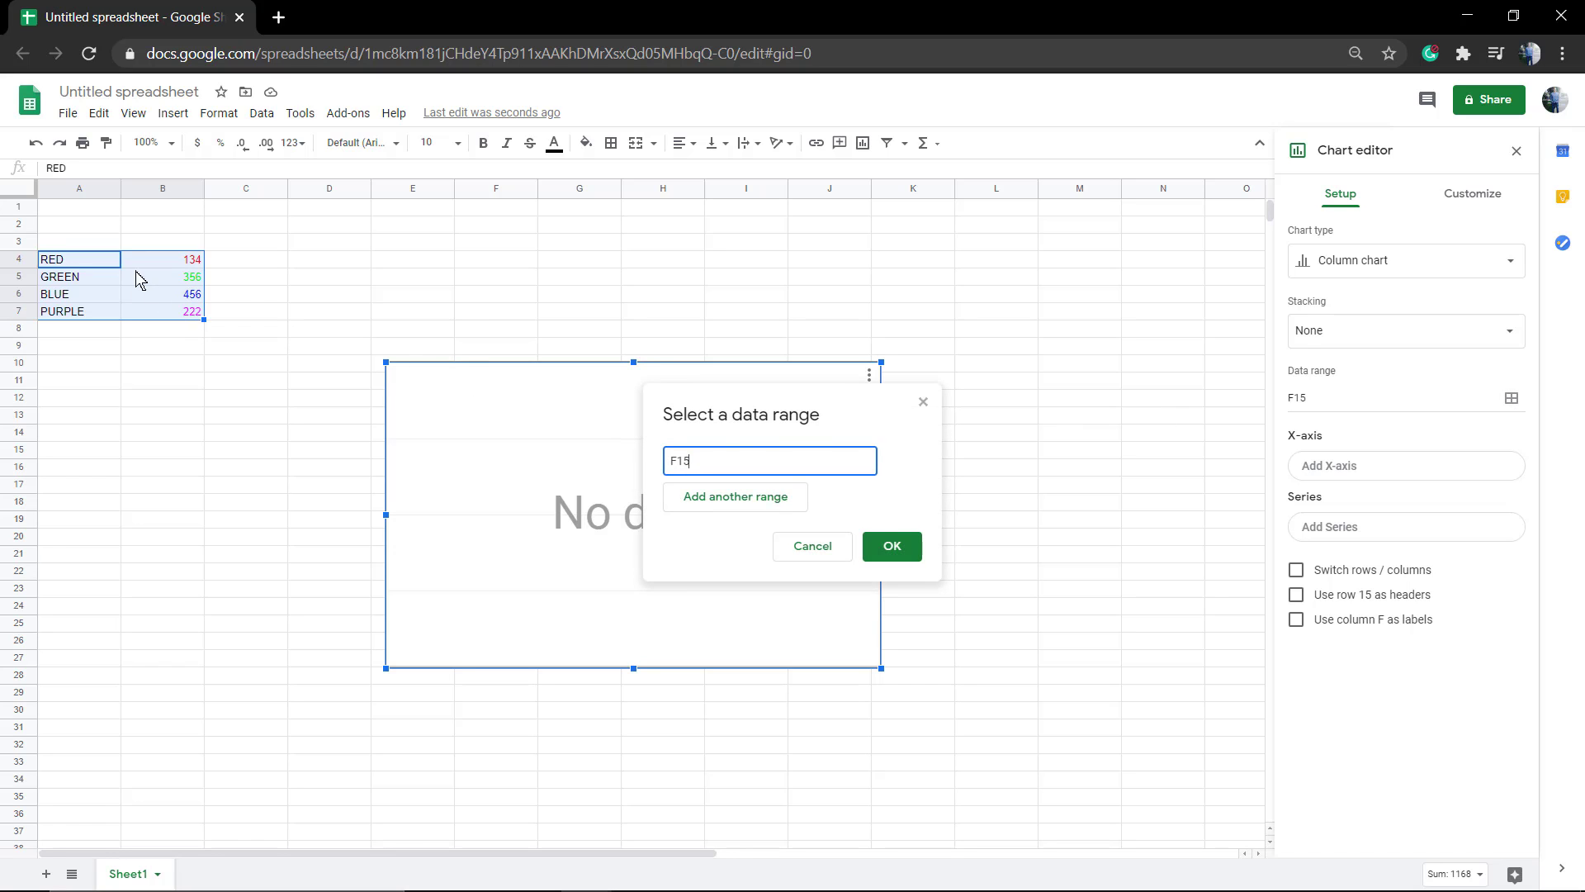
left_click_drag(89, 263, 184, 313)
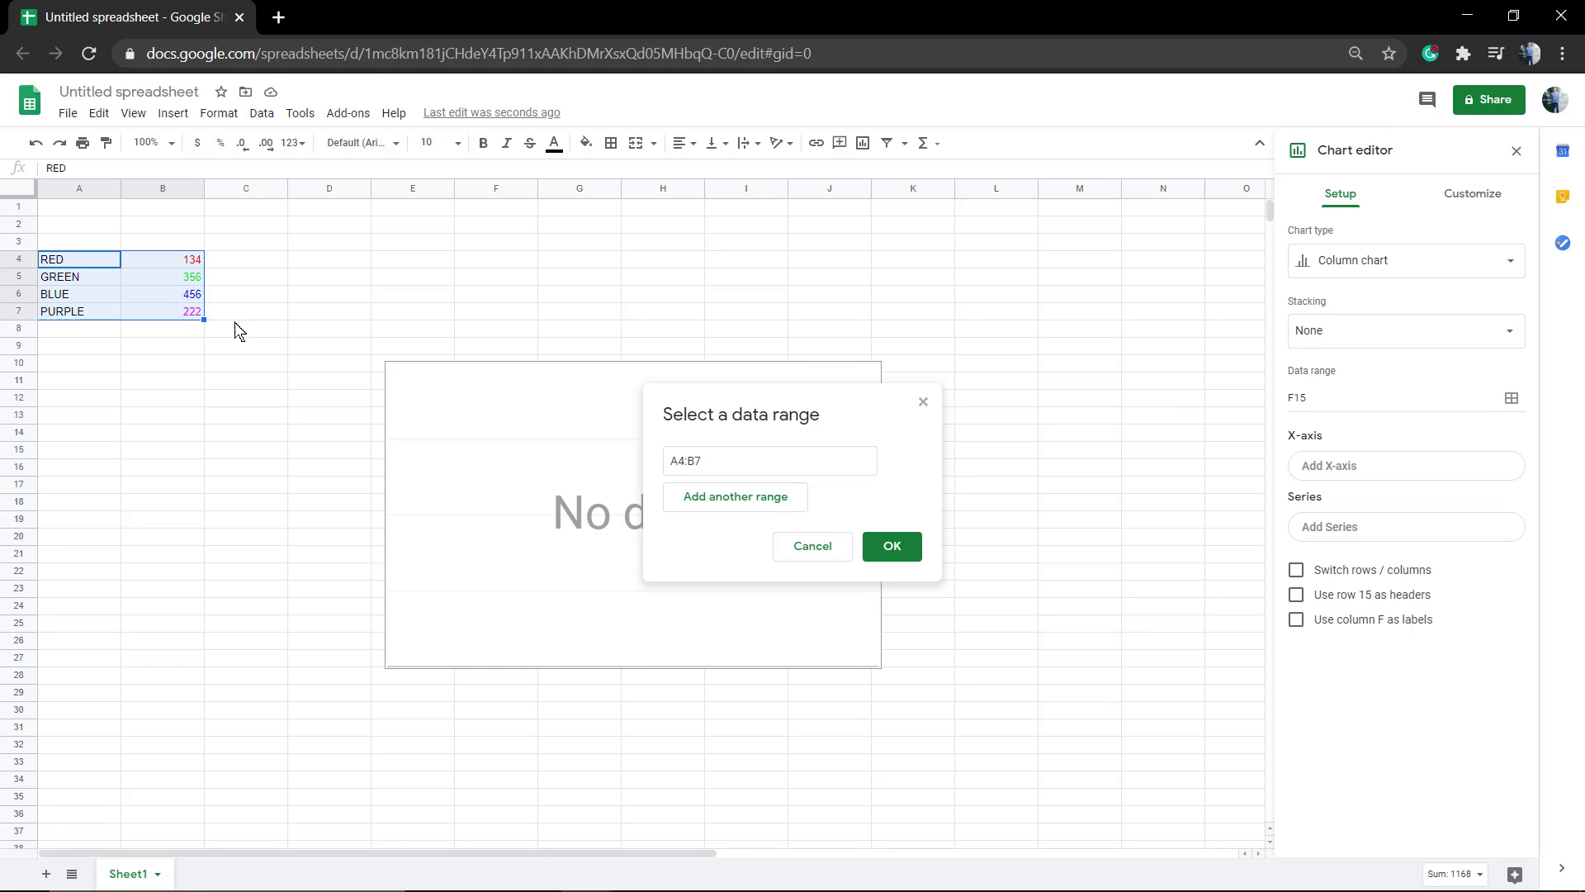
left_click(887, 546)
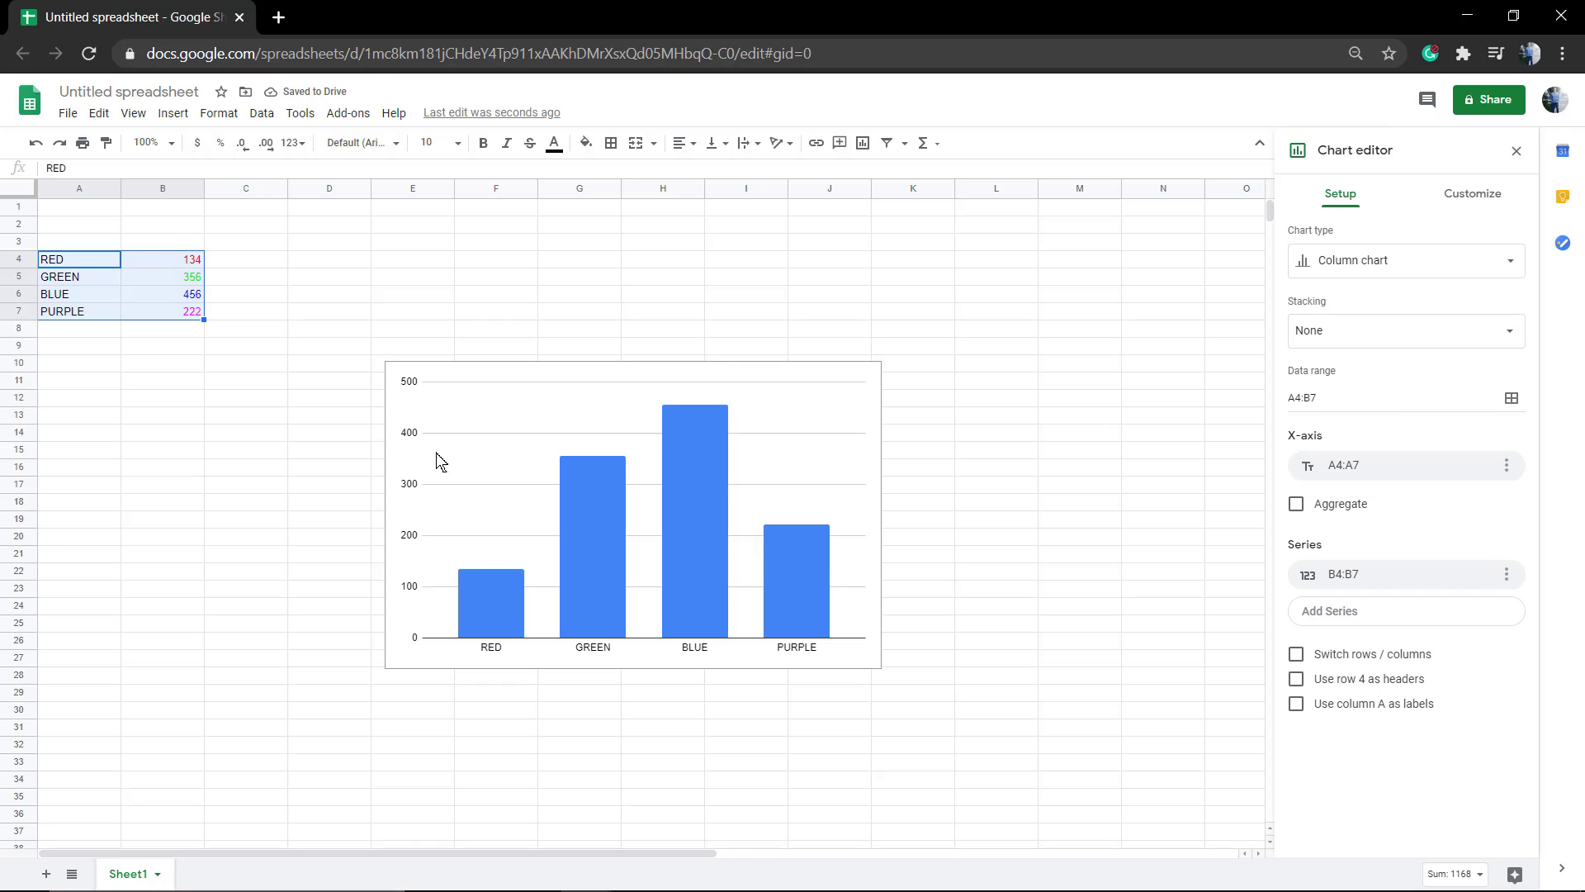
double_click(724, 502)
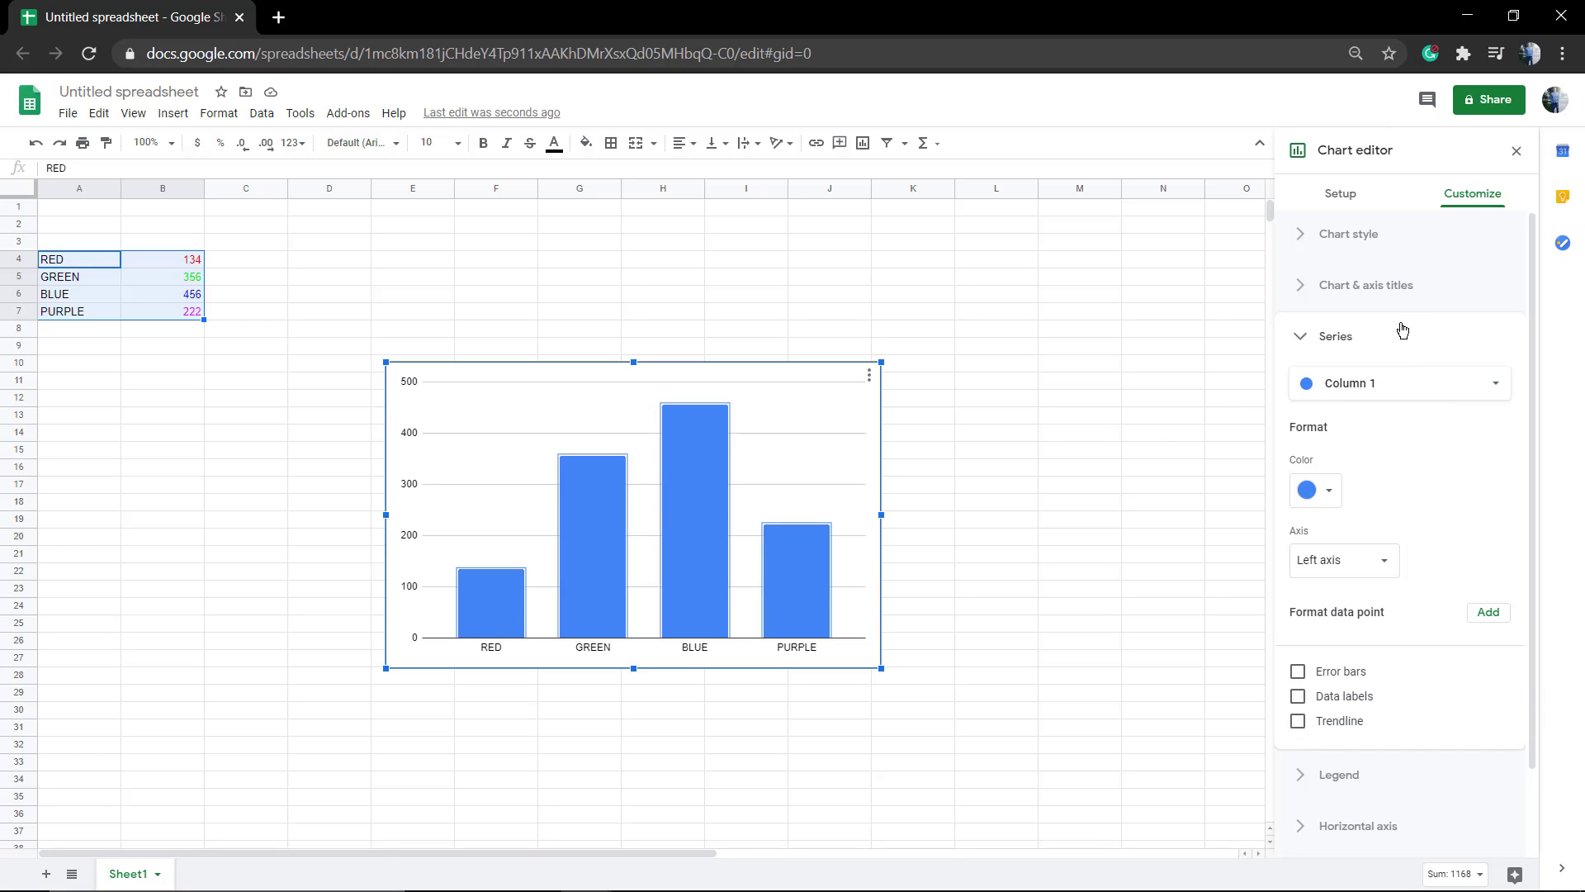
Switch the chart type from column to Pie chart, then close the editor
left_click(1370, 198)
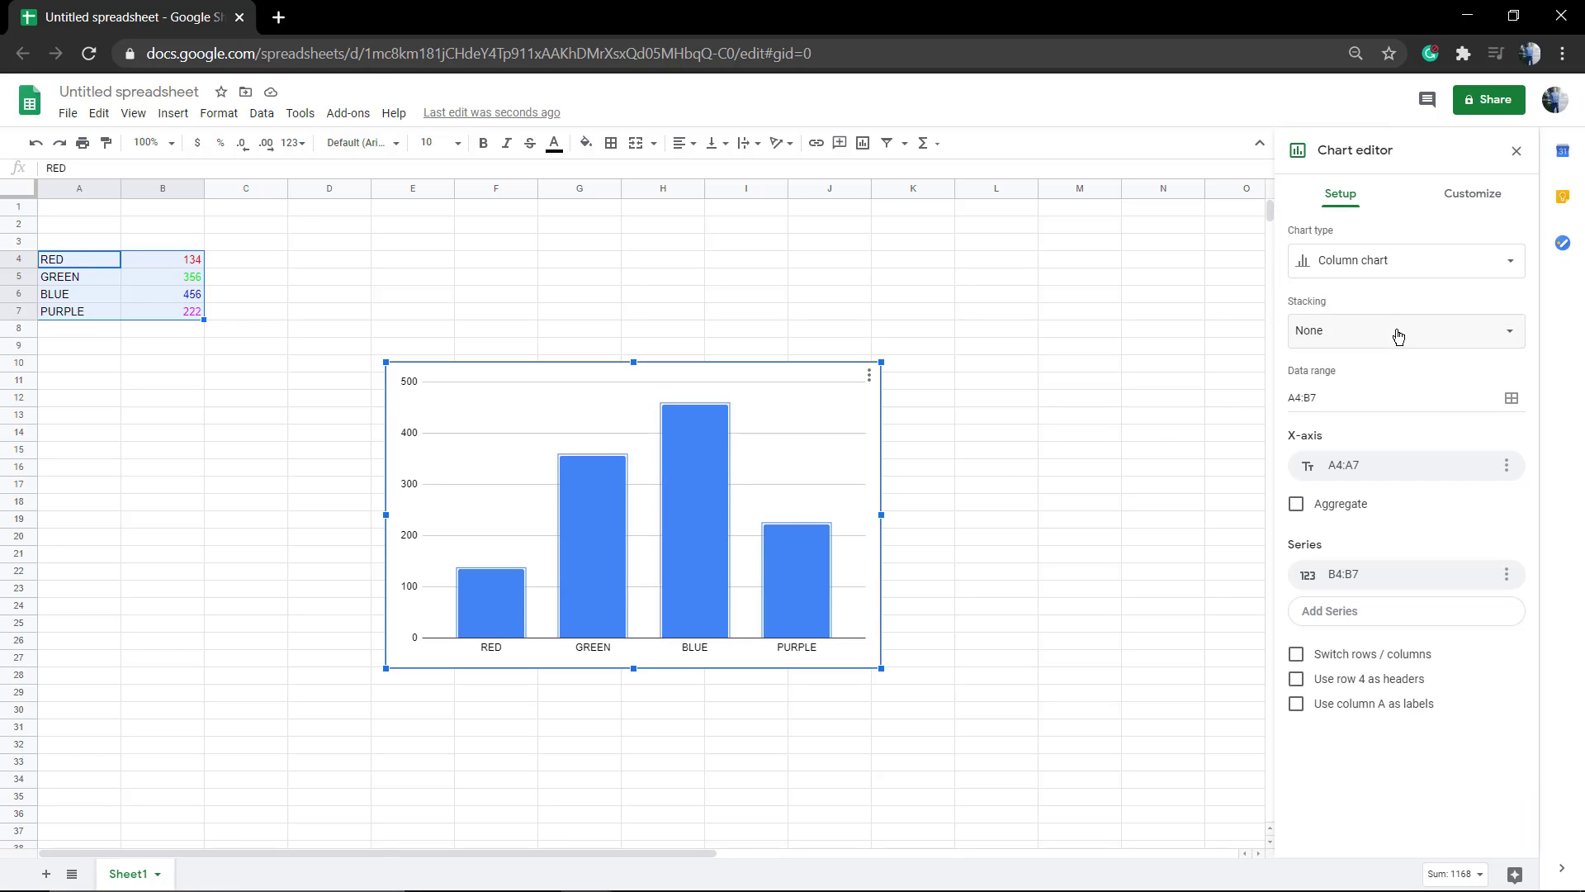
left_click(1400, 267)
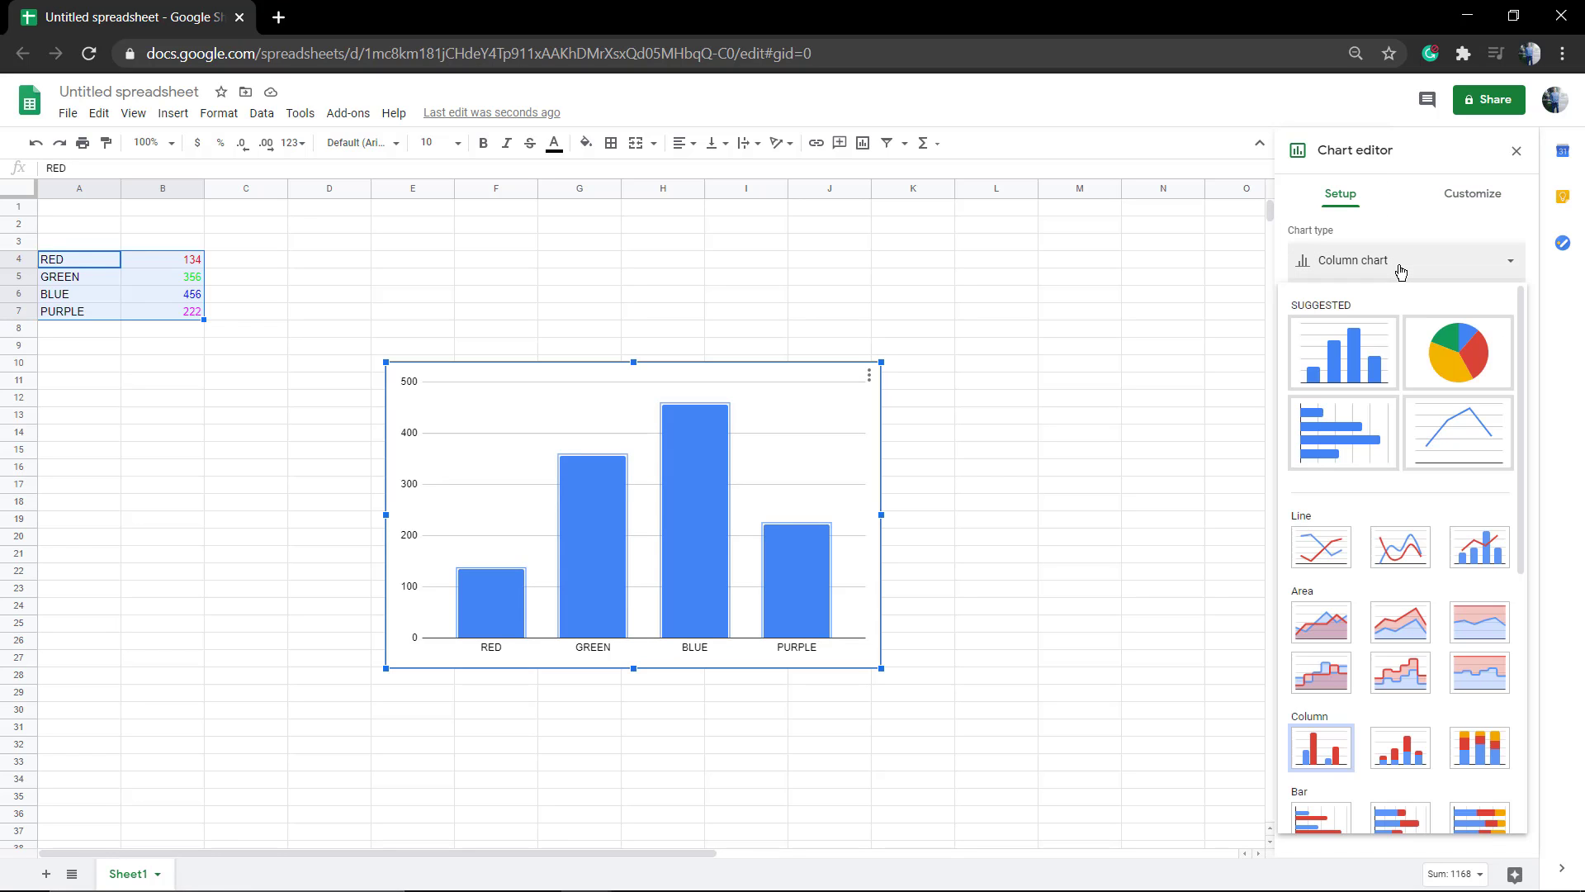
left_click(1447, 347)
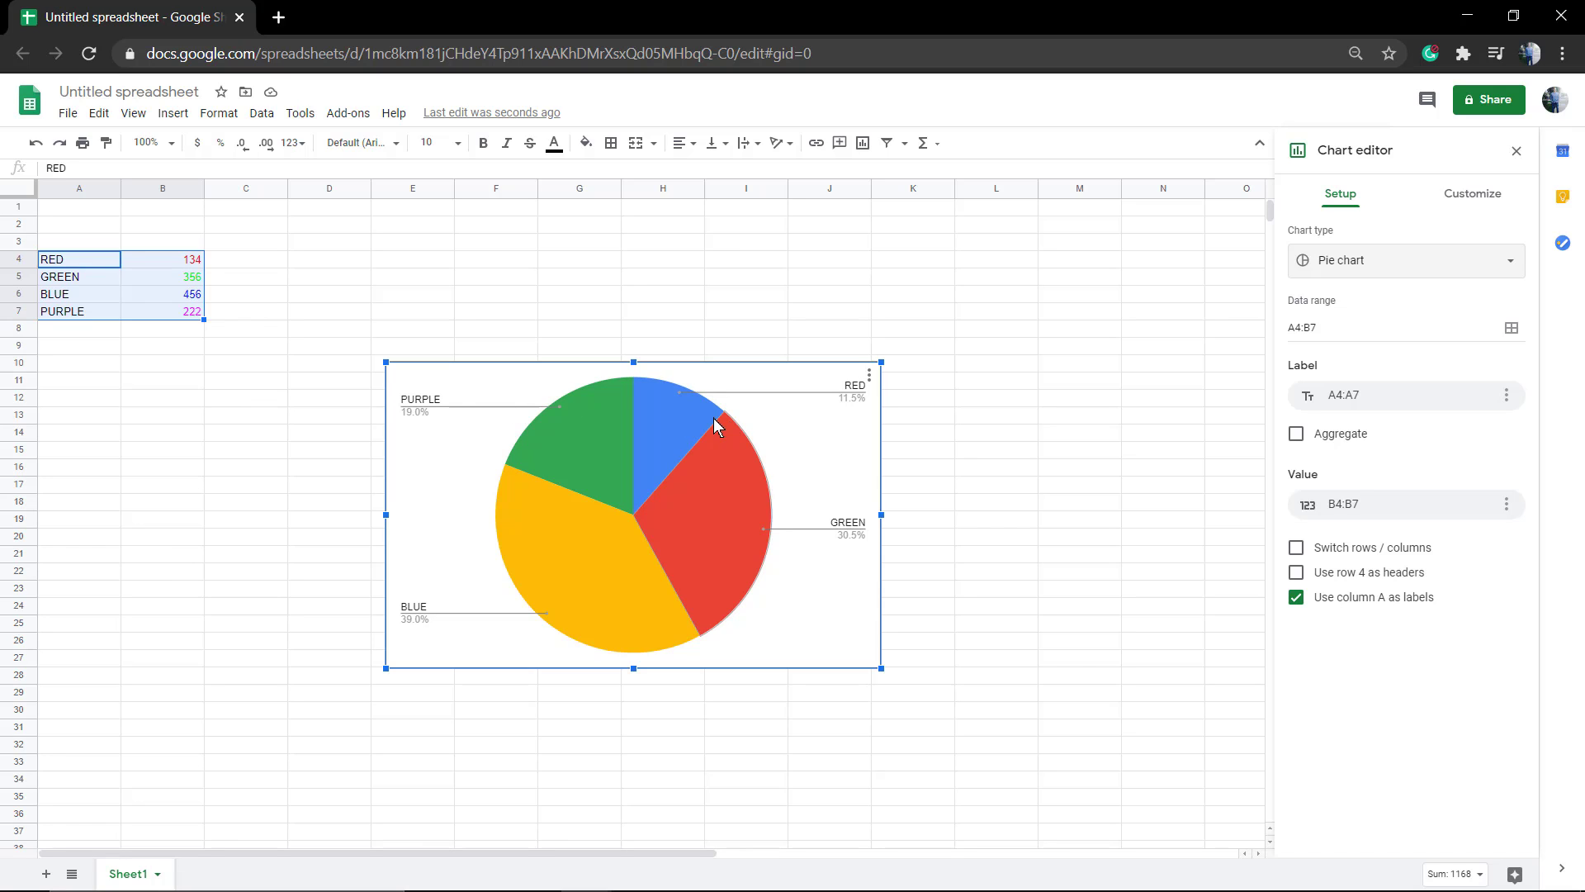
left_click(842, 394)
double_click(858, 397)
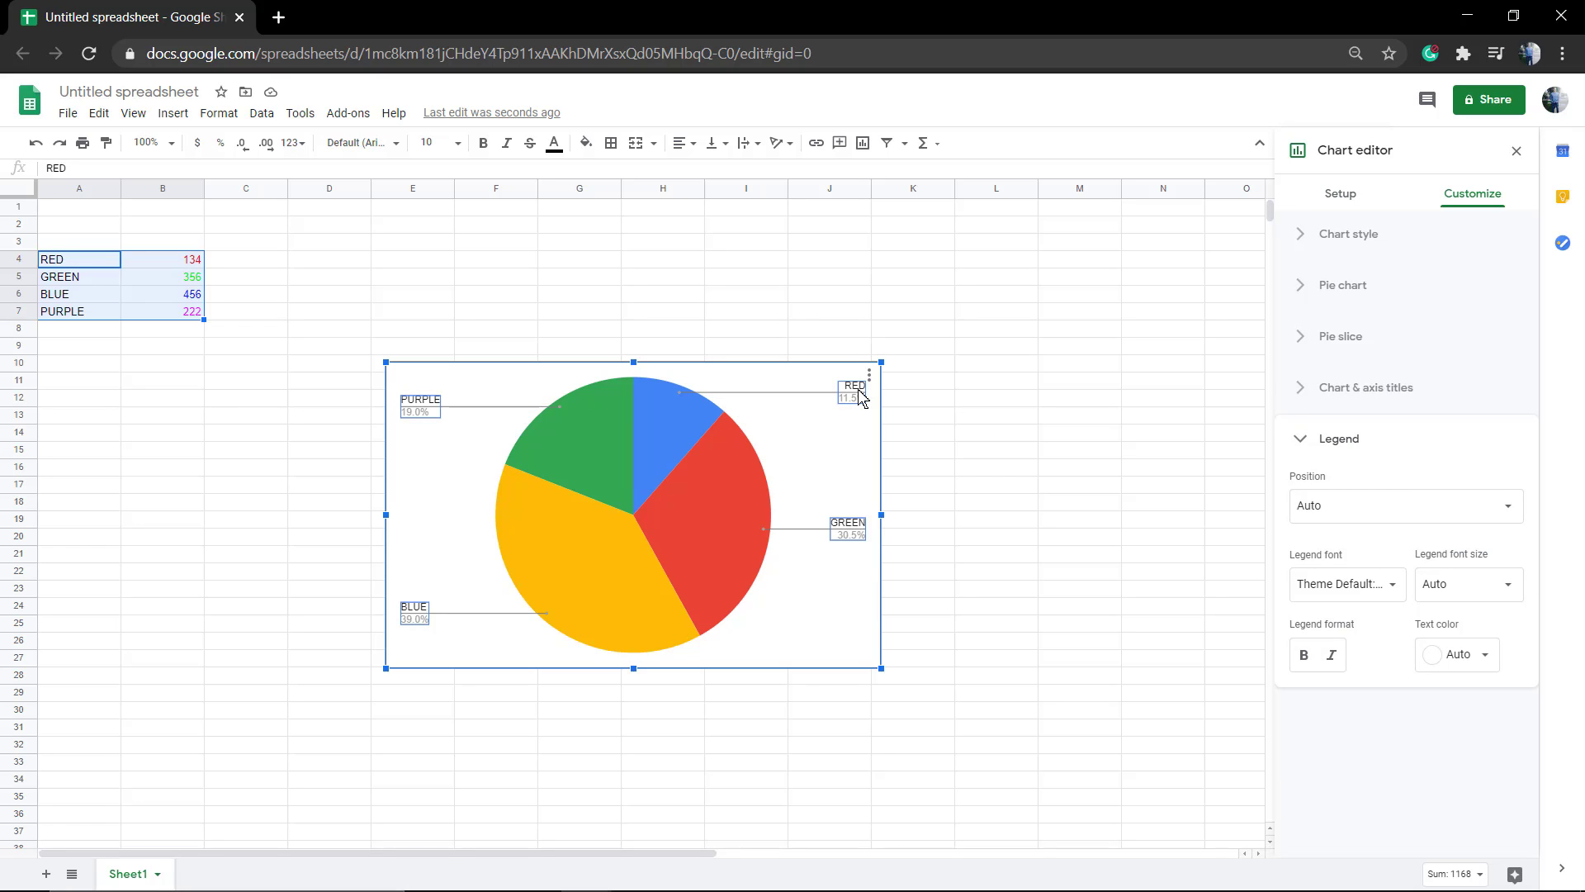
left_click(247, 432)
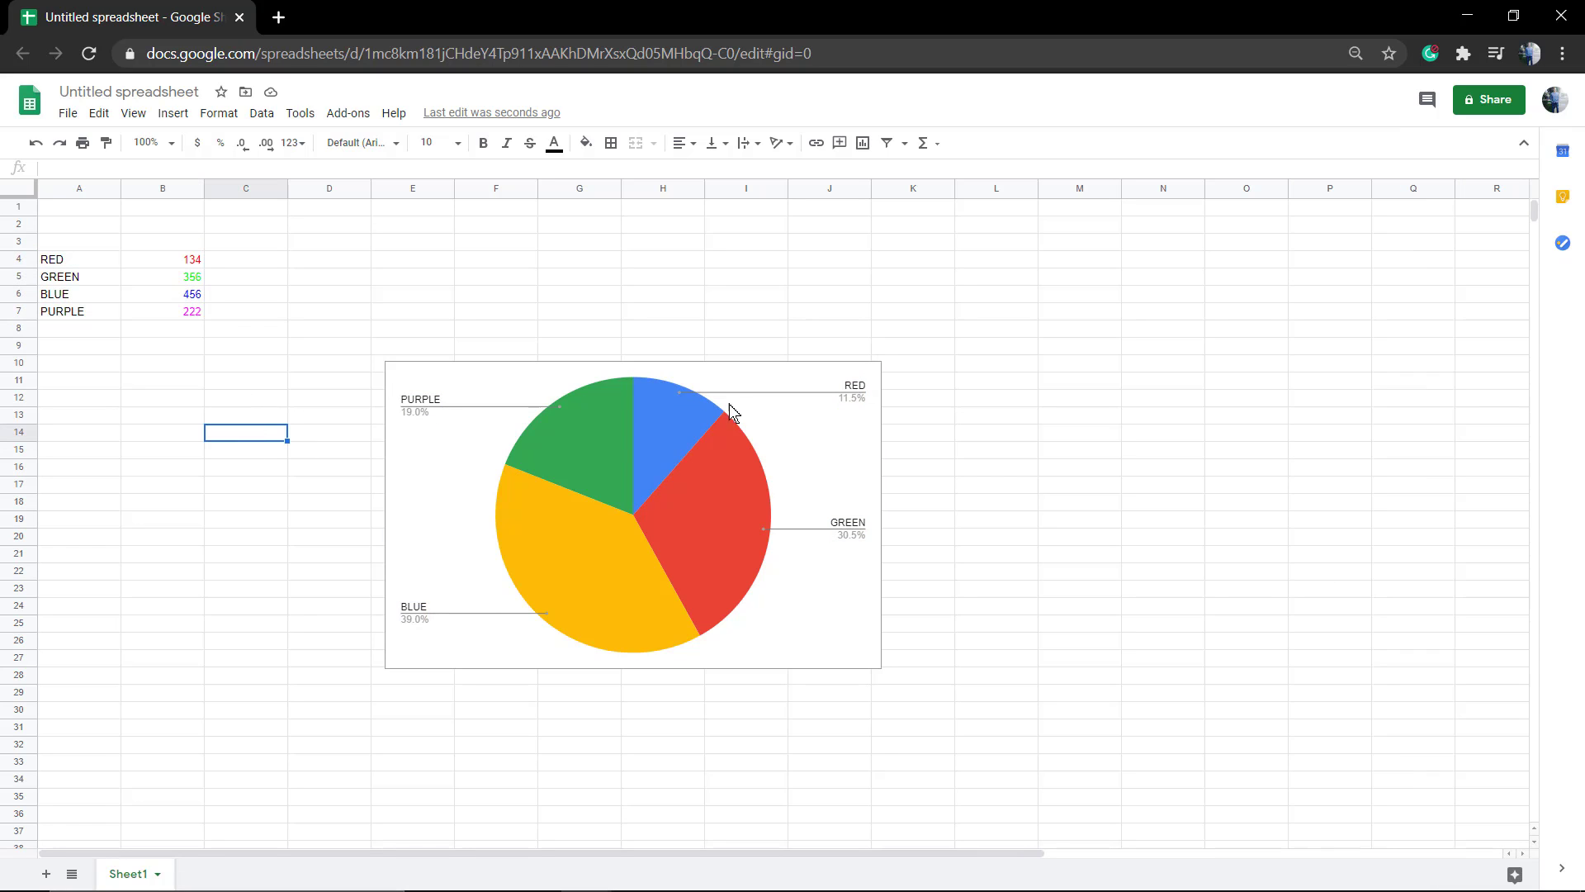
left_click(858, 396)
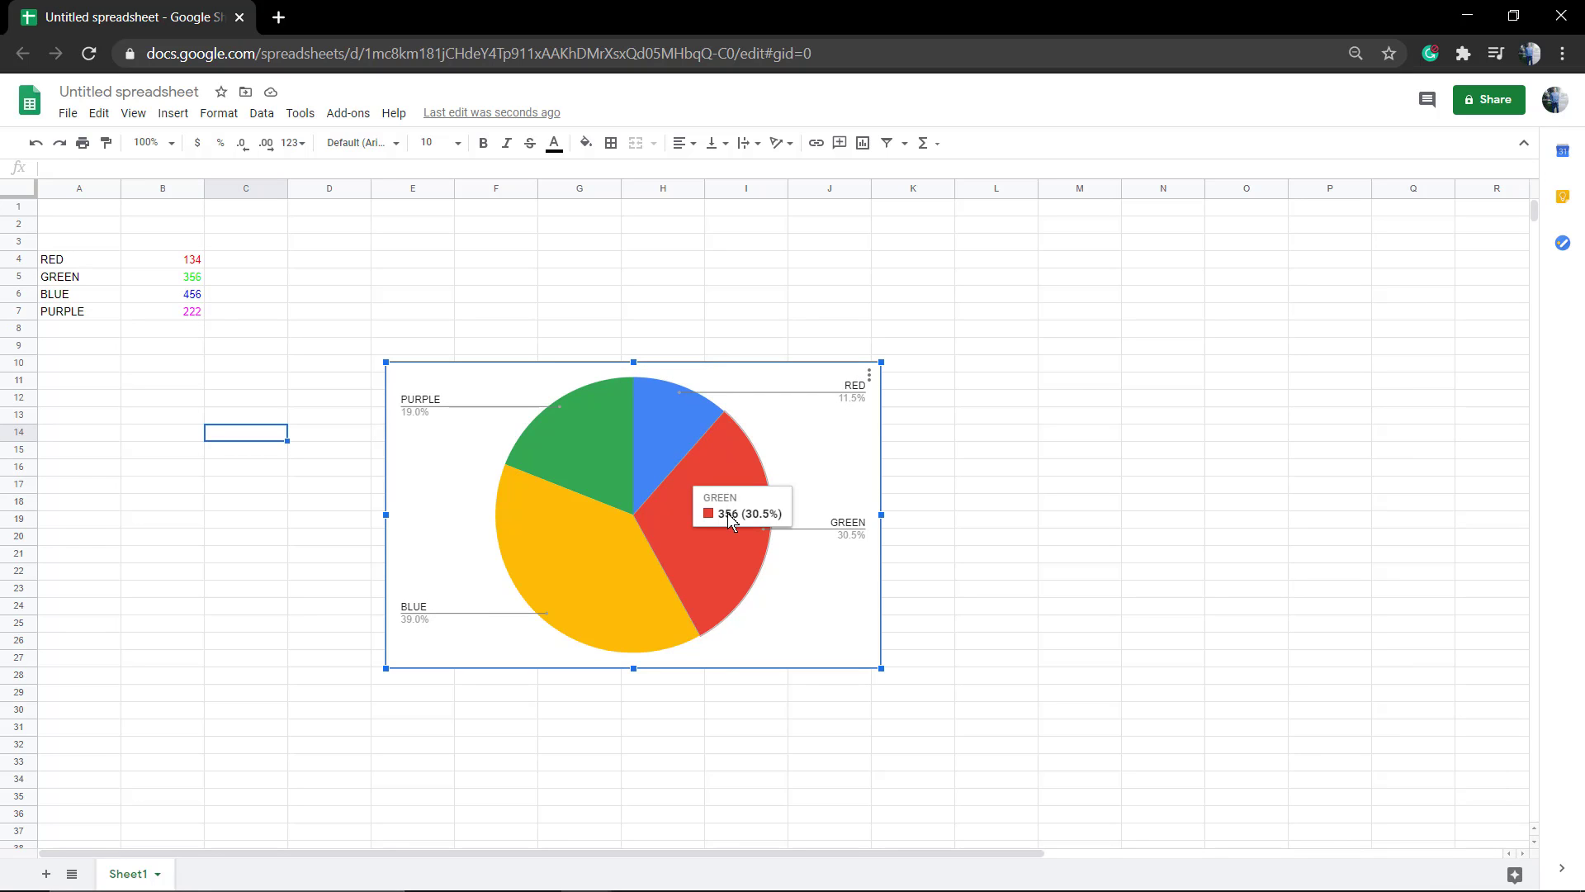
Colour the RED slice bright red and the GREEN slice bright green
double_click(665, 429)
left_click(1326, 454)
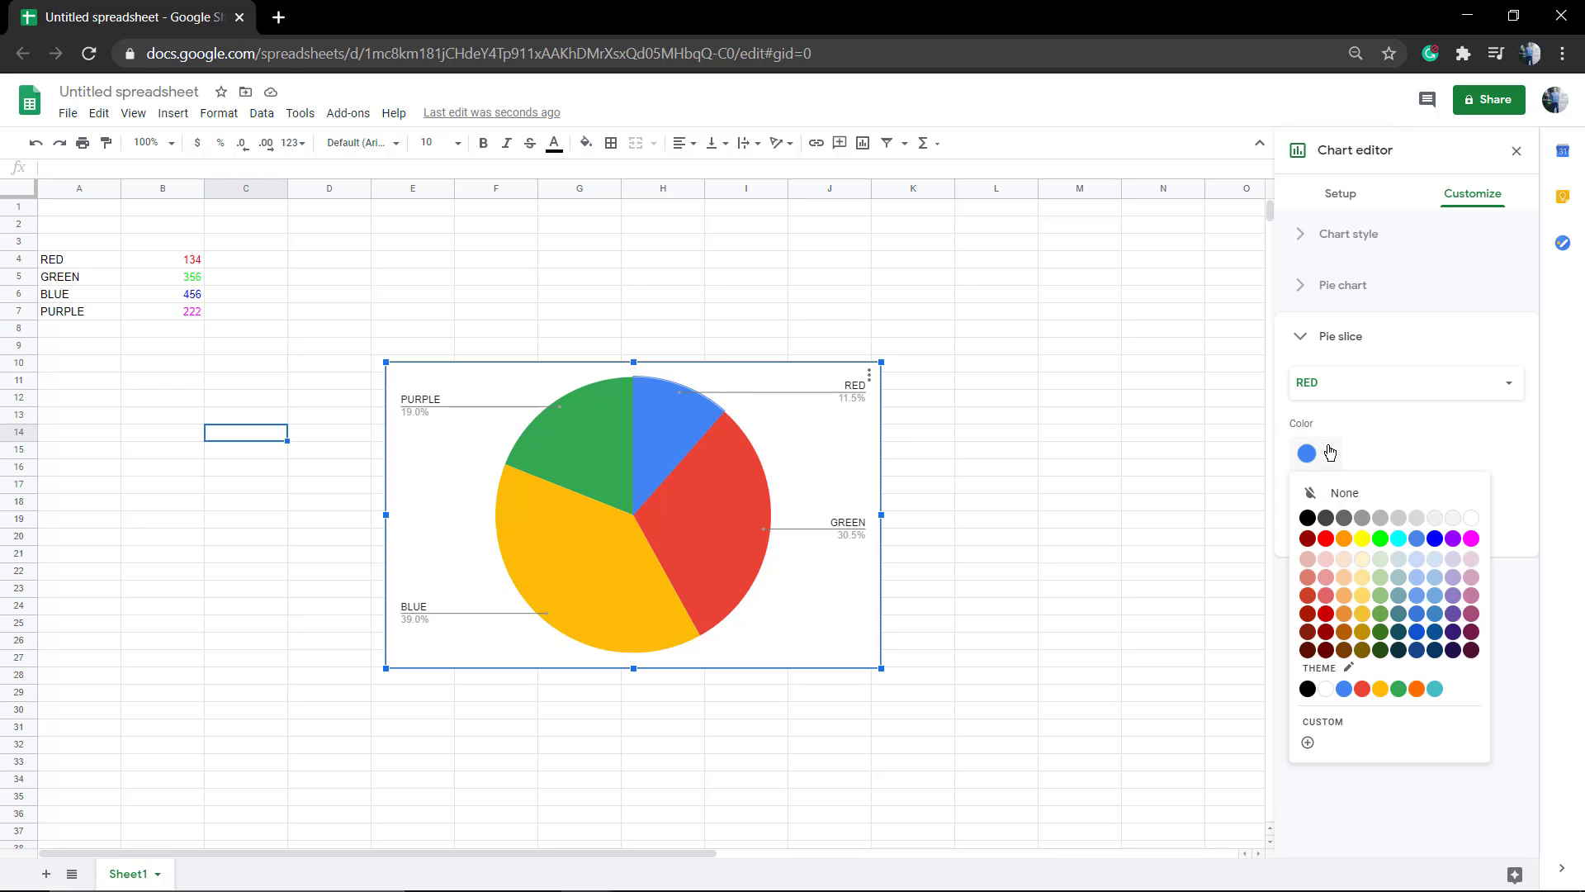
left_click(1325, 538)
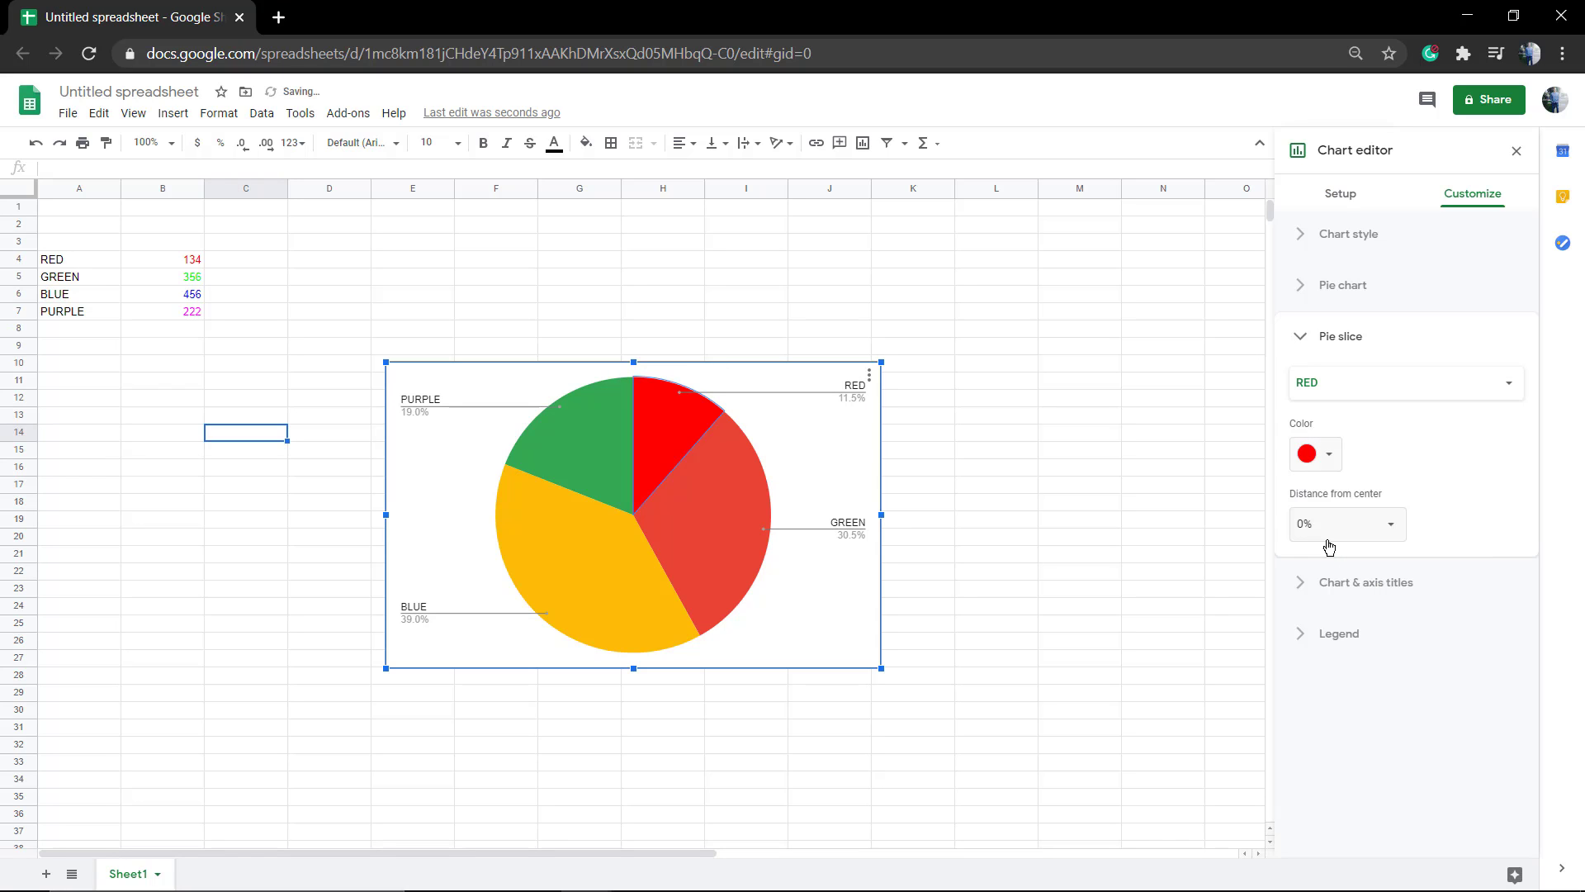
left_click(679, 530)
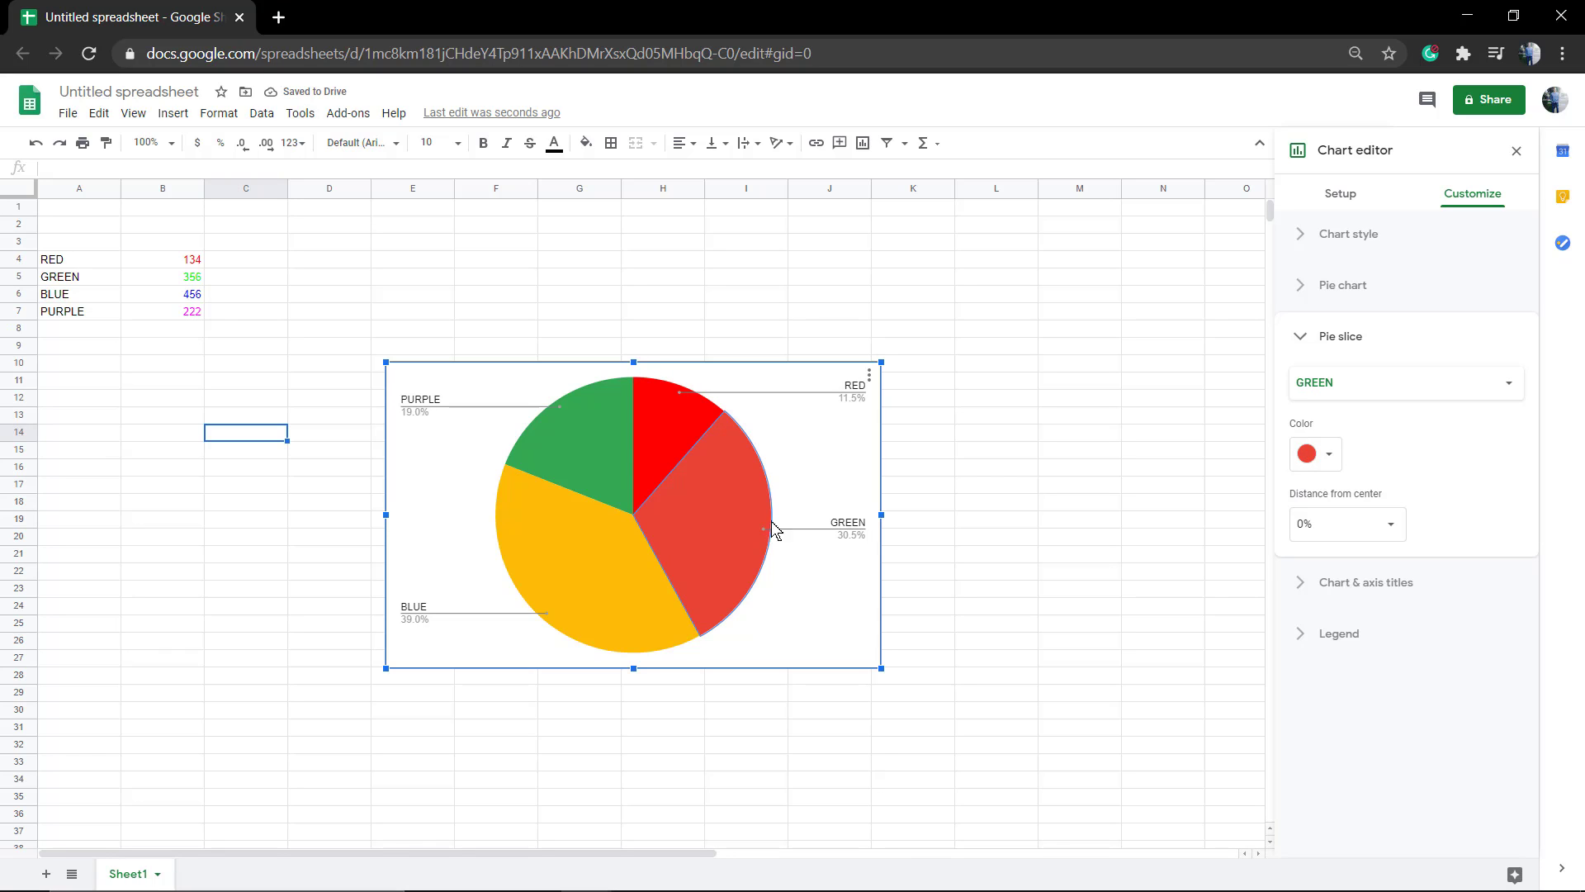
left_click(1315, 453)
left_click(1378, 542)
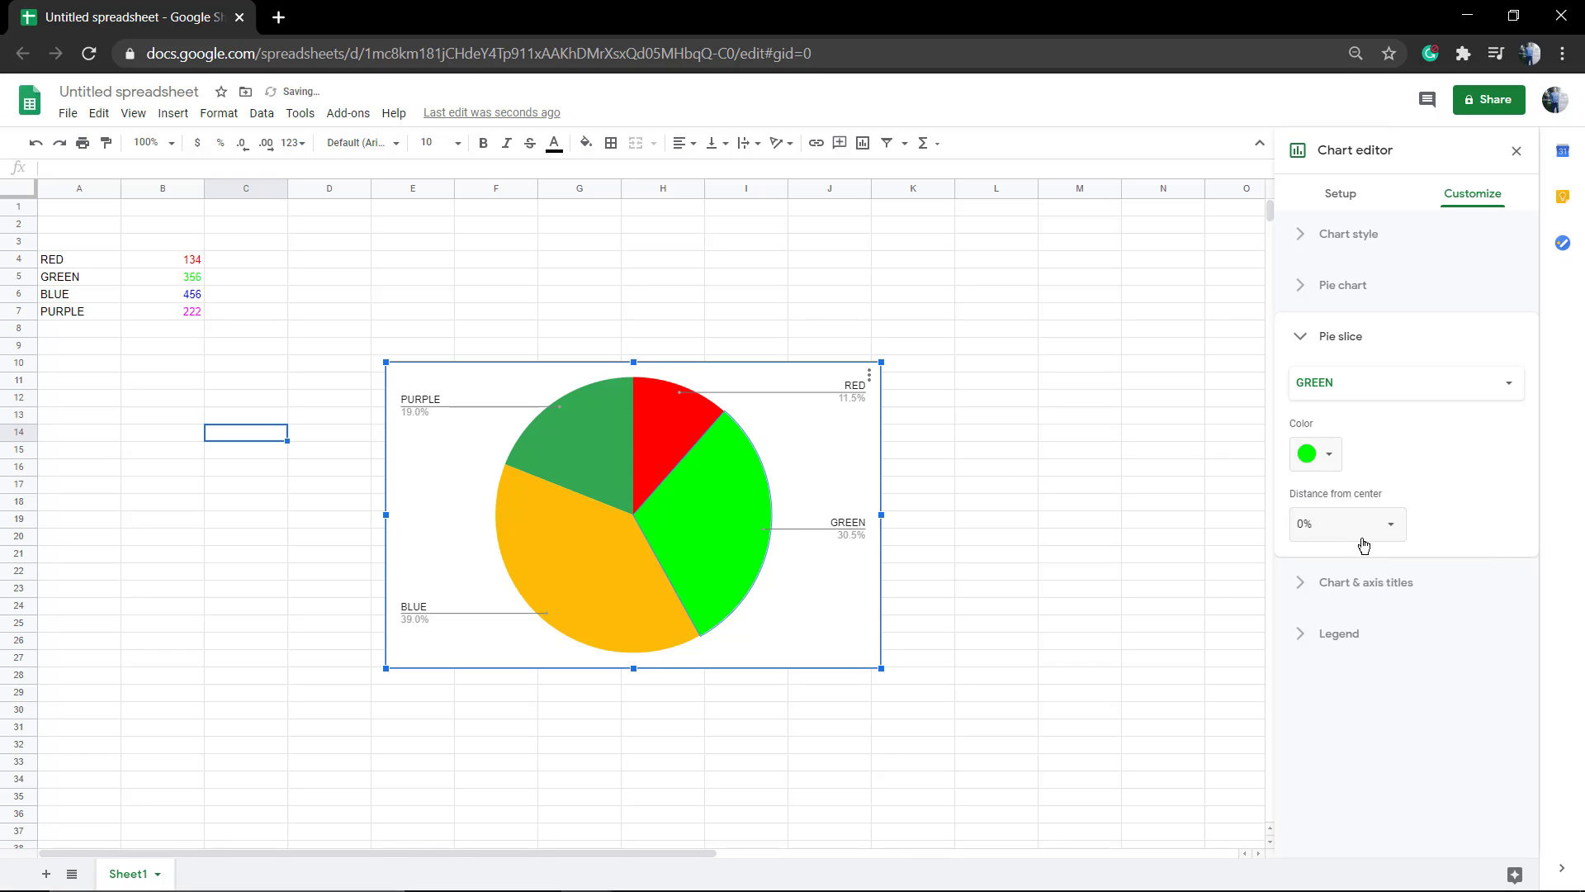
Colour the BLUE slice blue and the PURPLE slice magenta
left_click(548, 568)
left_click(1330, 456)
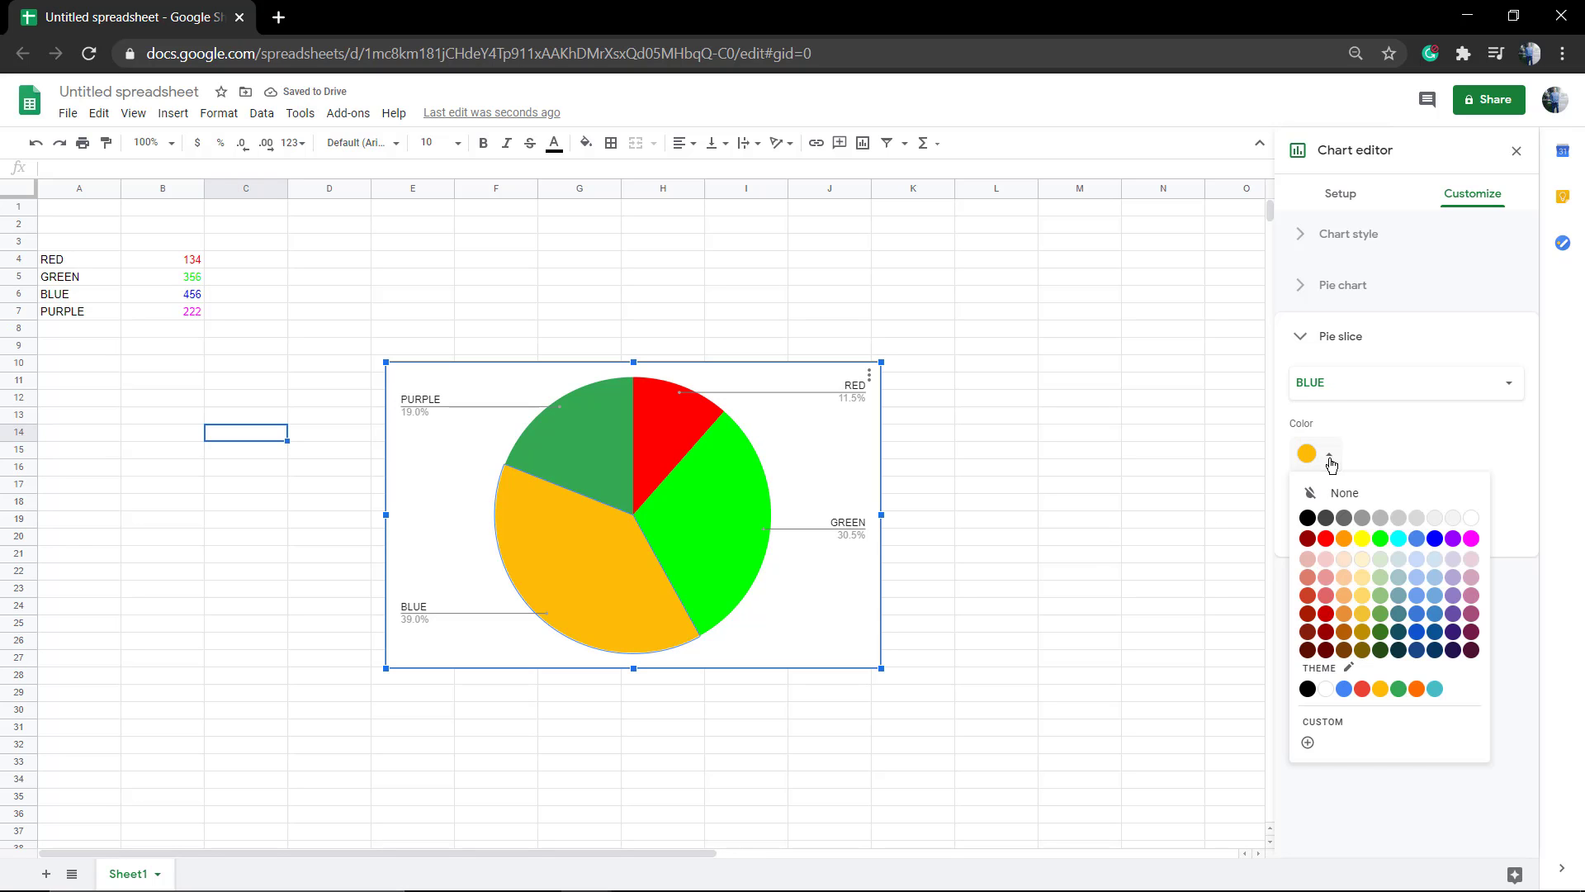
left_click(1433, 539)
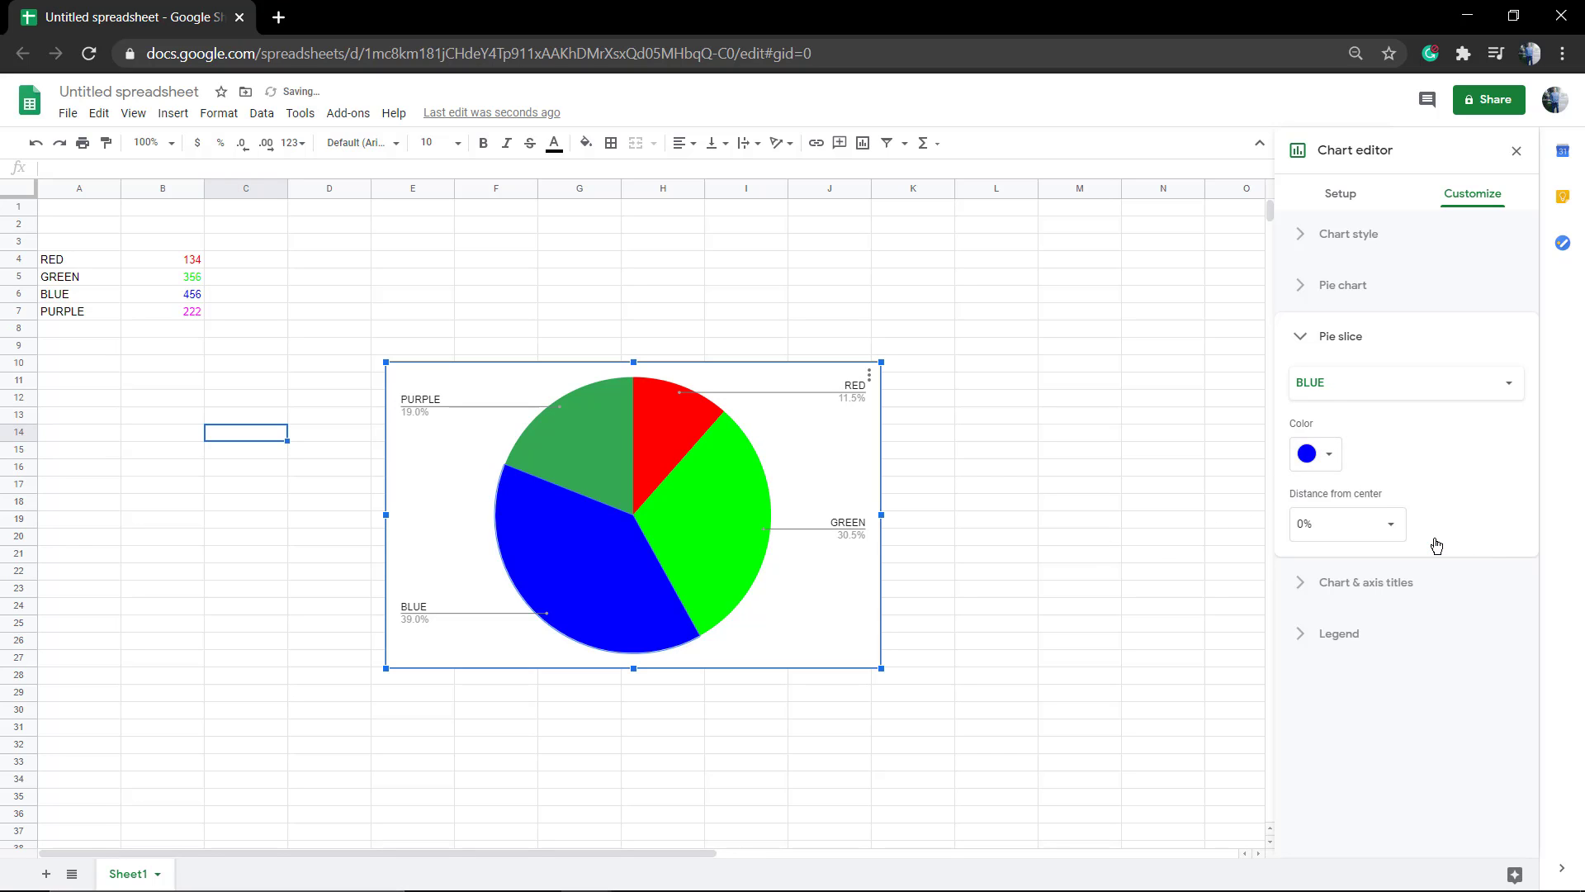
left_click(609, 440)
left_click(1331, 455)
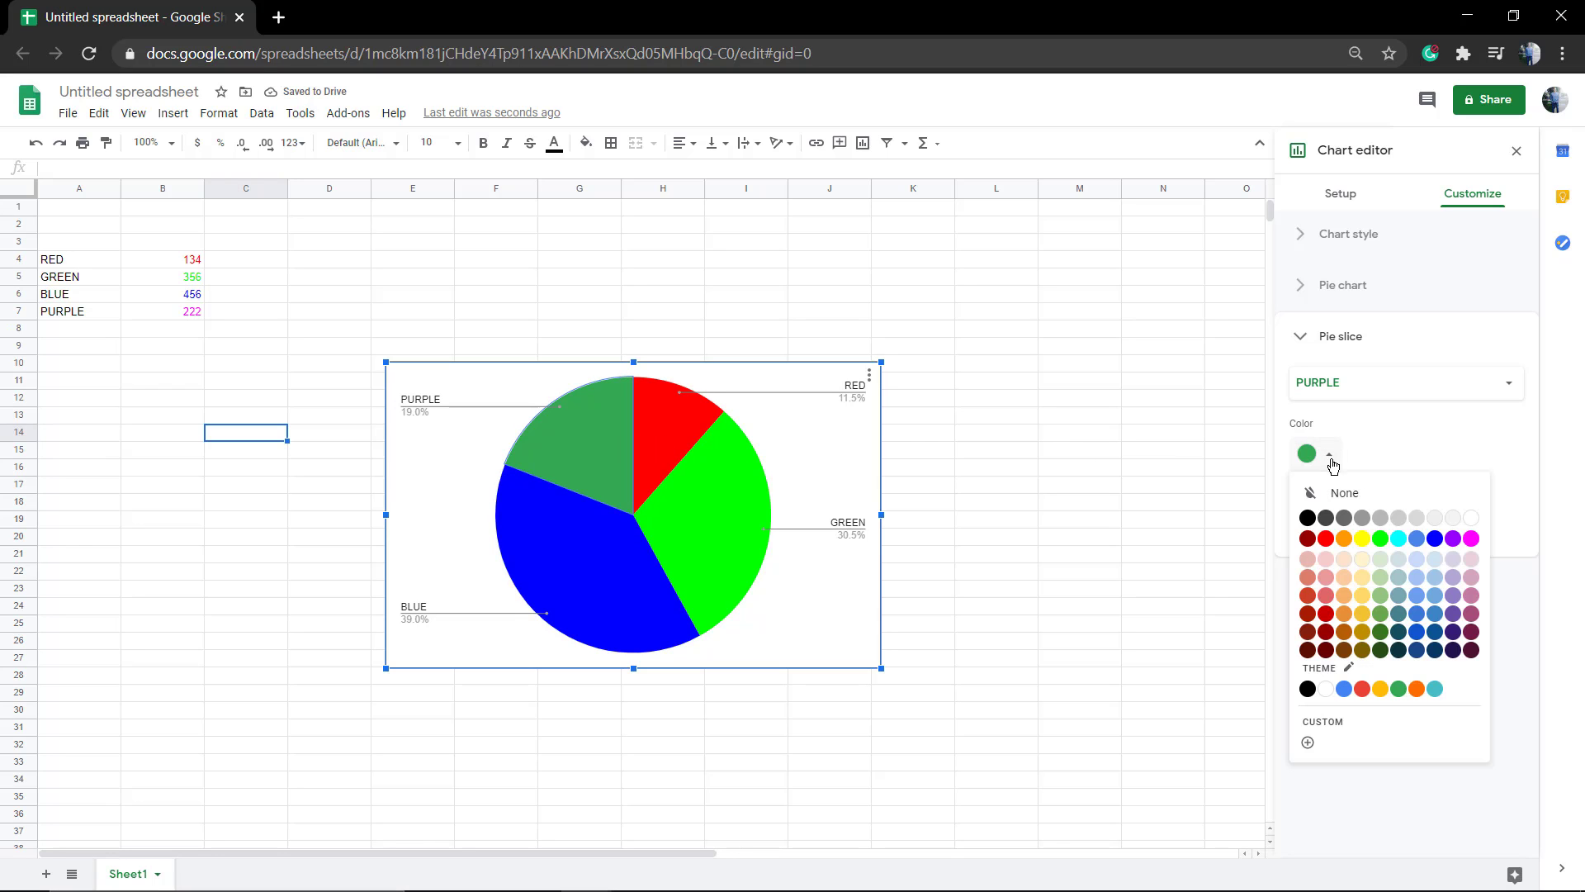
left_click(1472, 538)
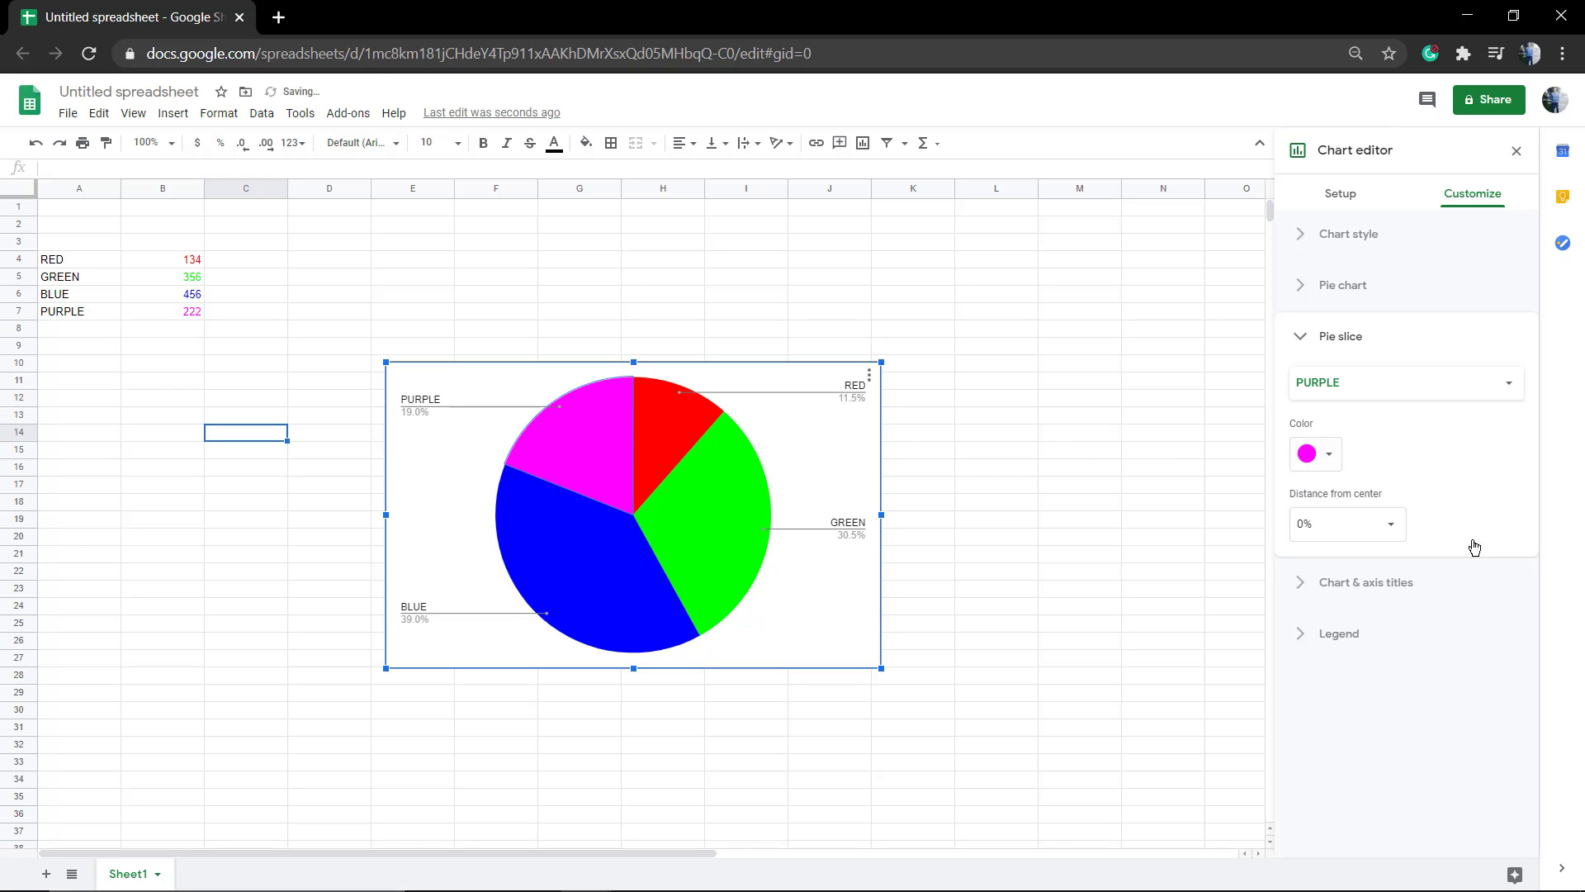
left_click(1059, 547)
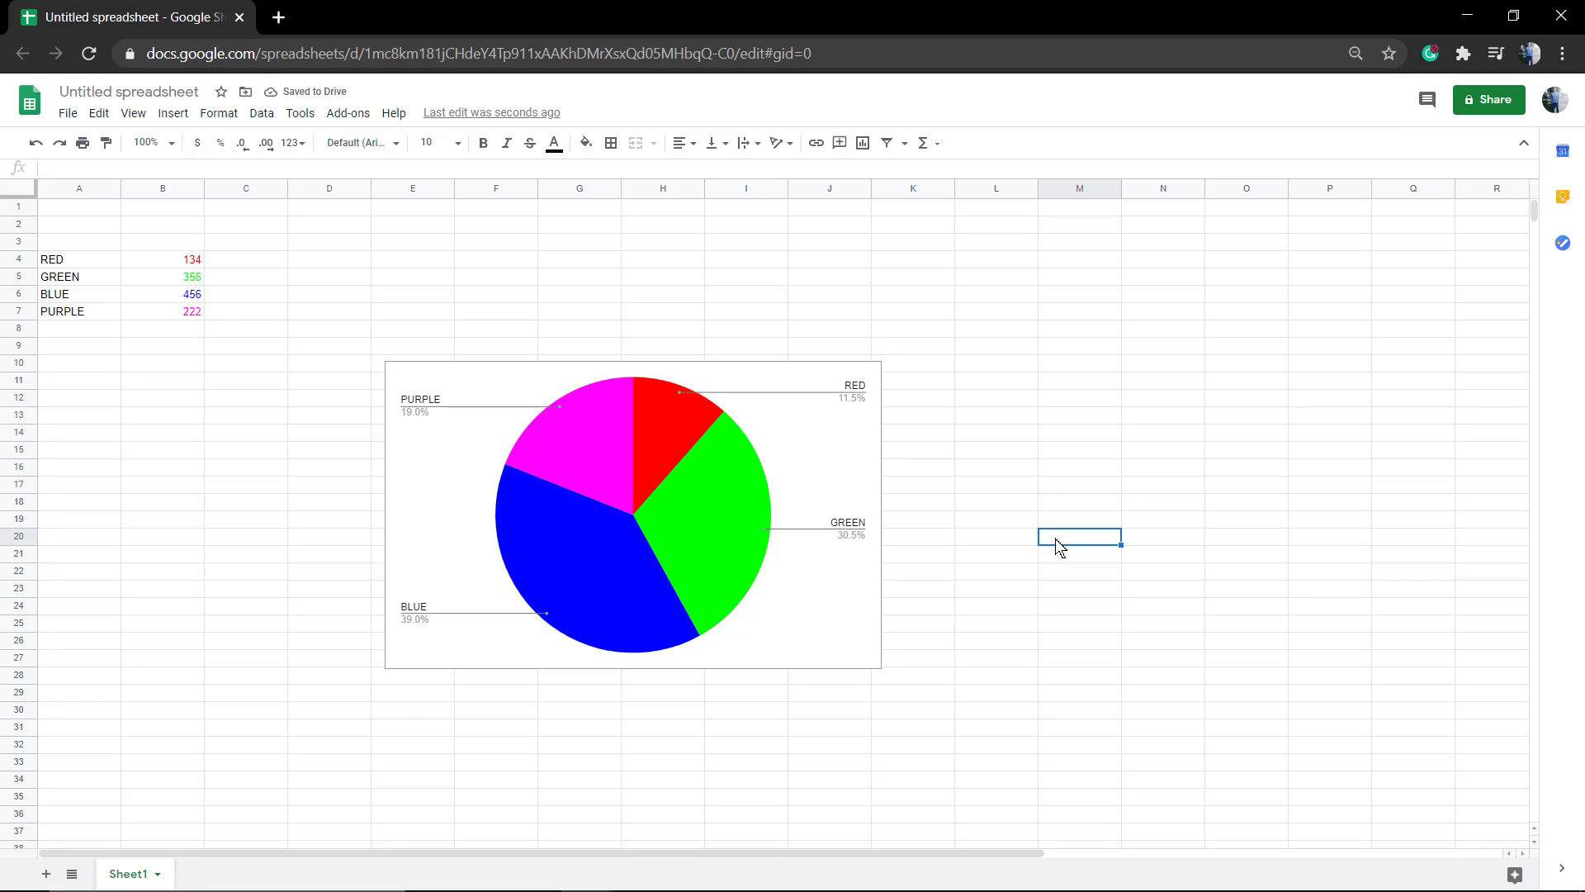